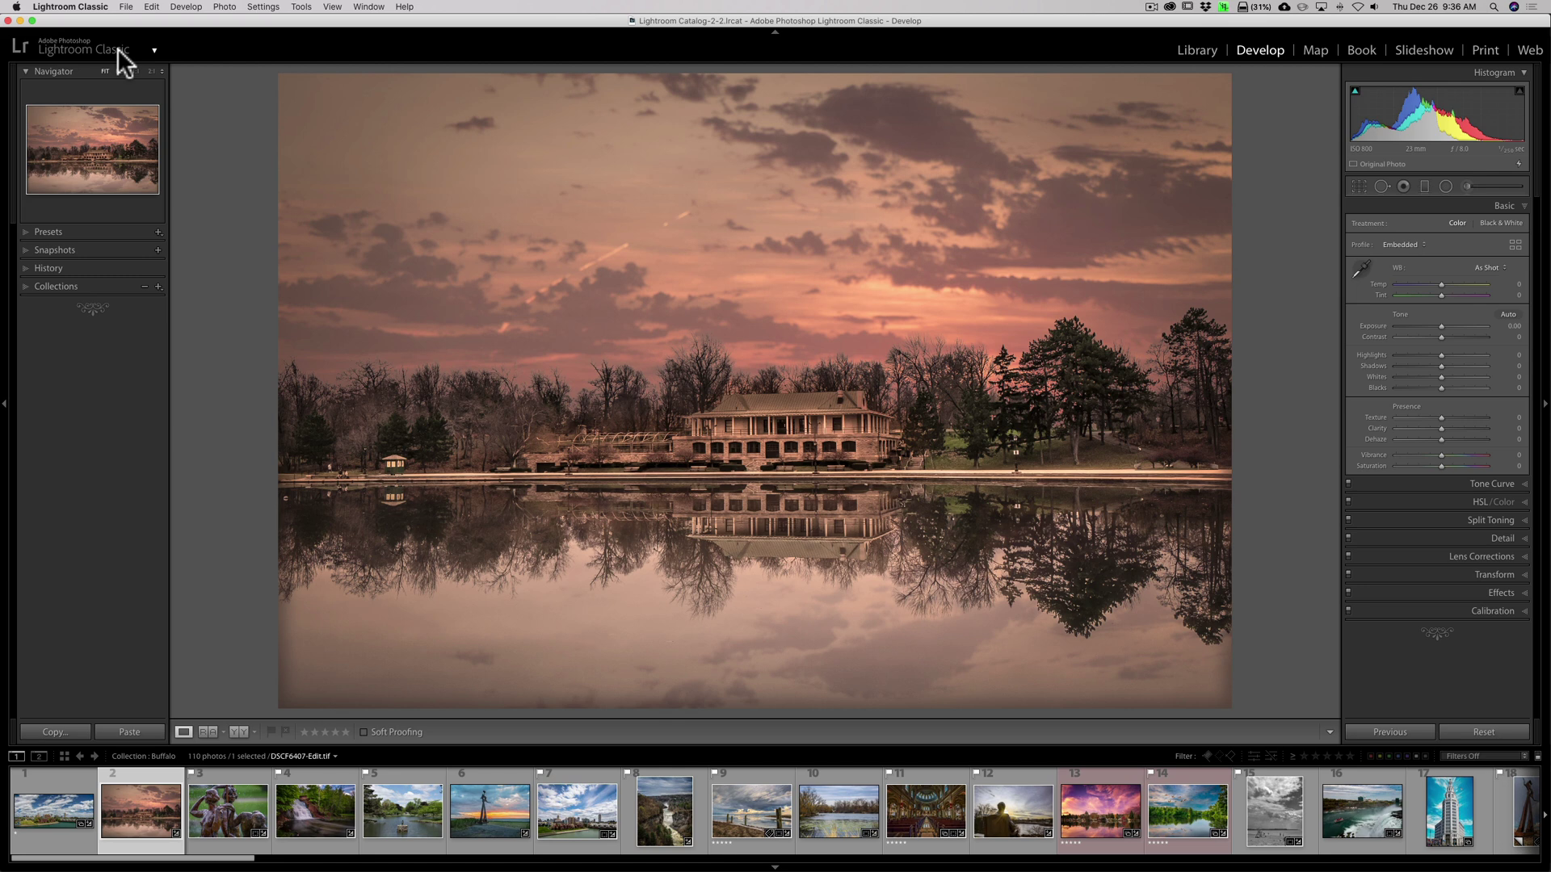
- Open the Identity Plate Setup editor
click(71, 6)
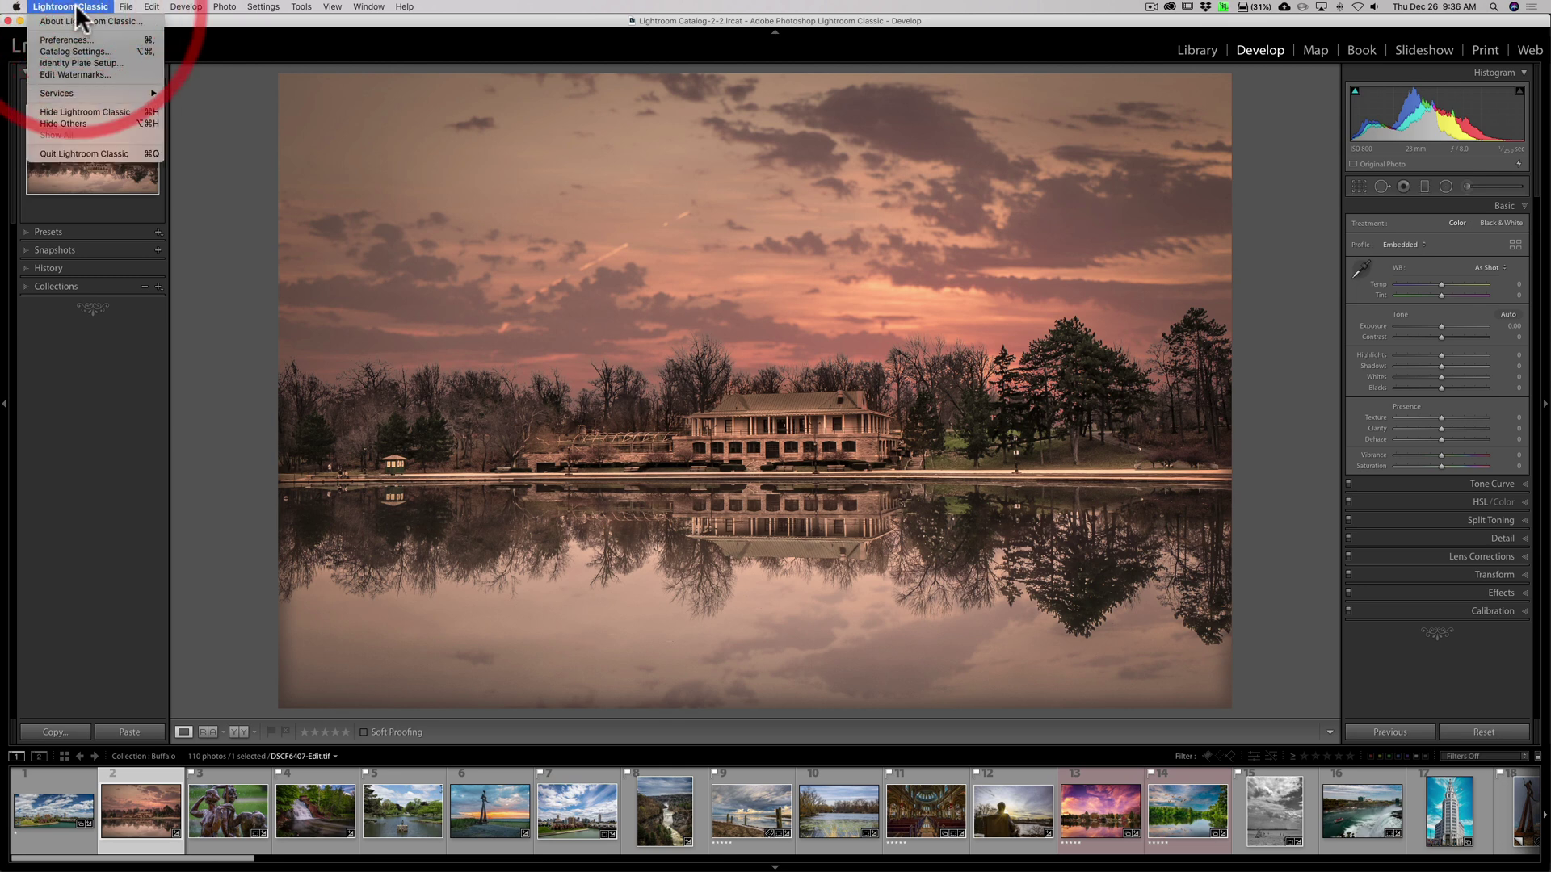
mouse_move(154, 8)
mouse_move(71, 7)
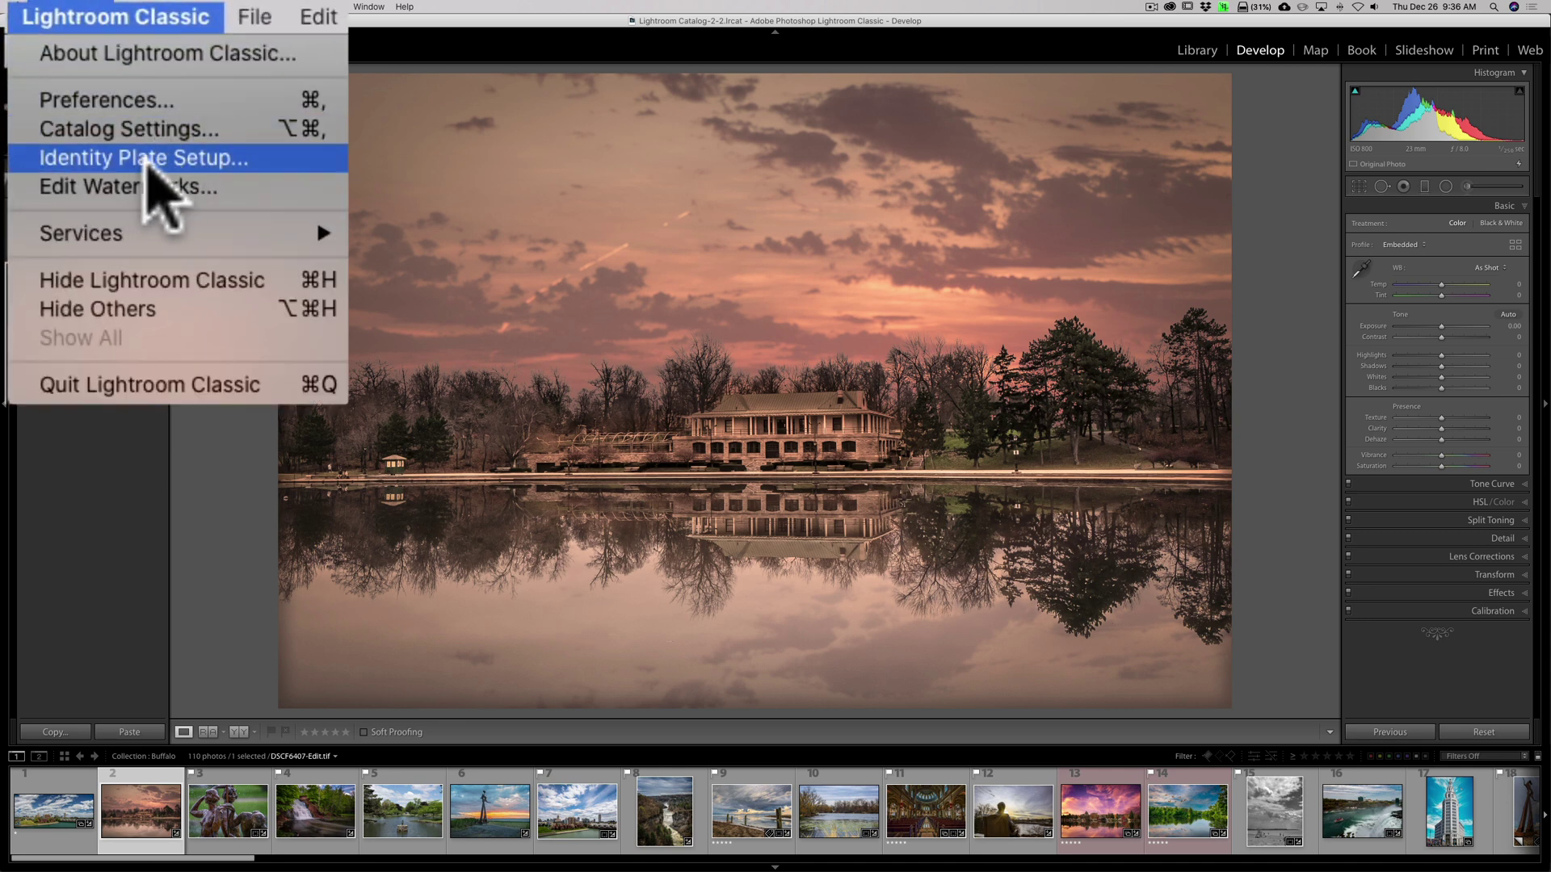
click(147, 159)
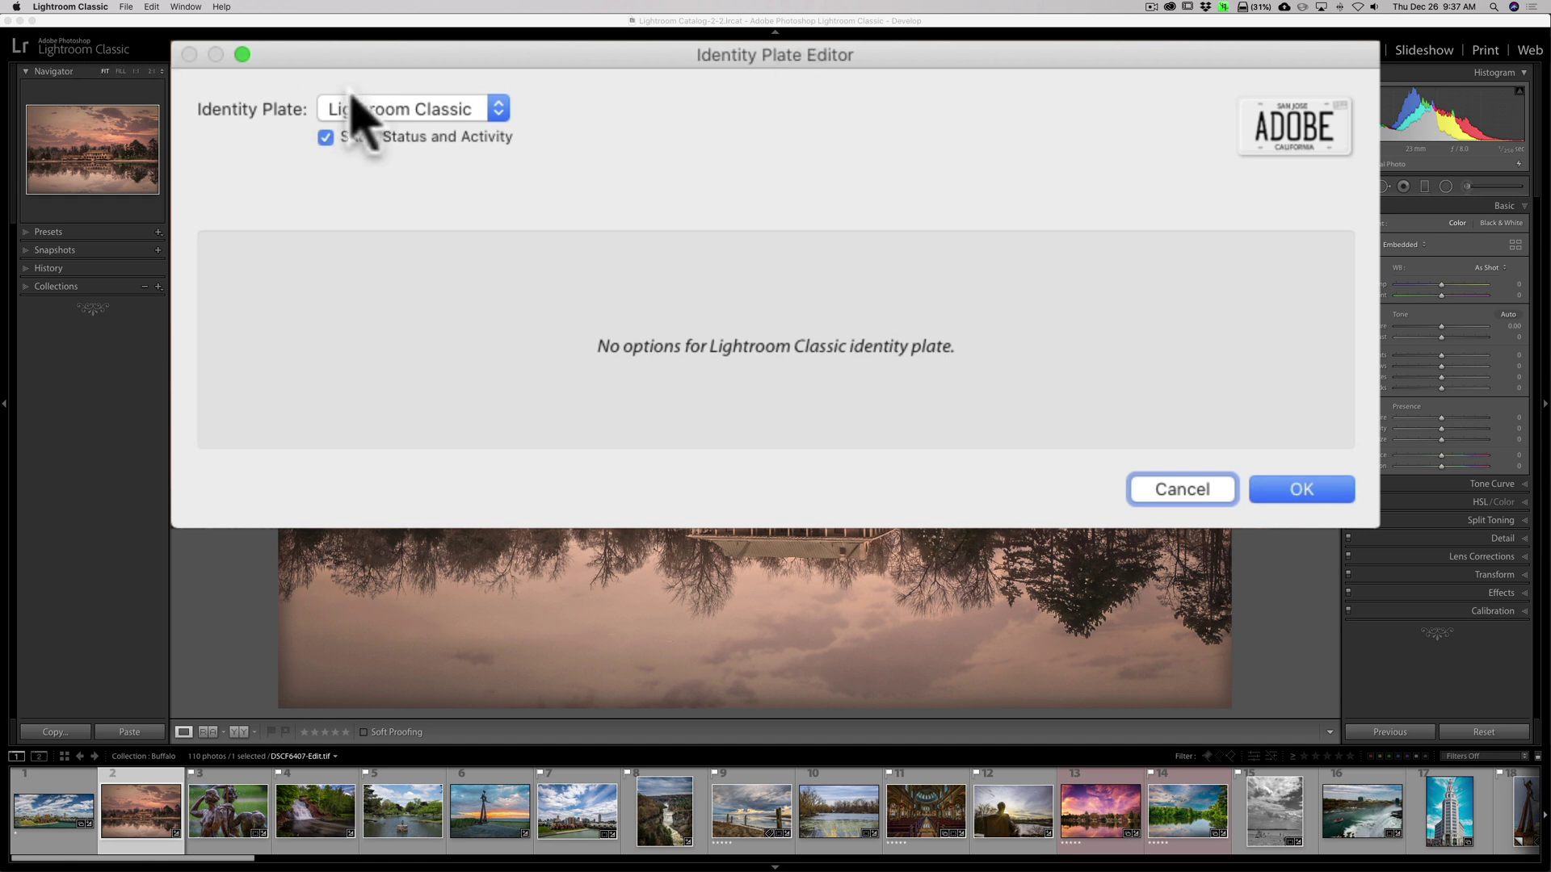
- Set the identity plate type to Personalized and enter "photography by" followed by the photographer's full name as its styled text
click(499, 107)
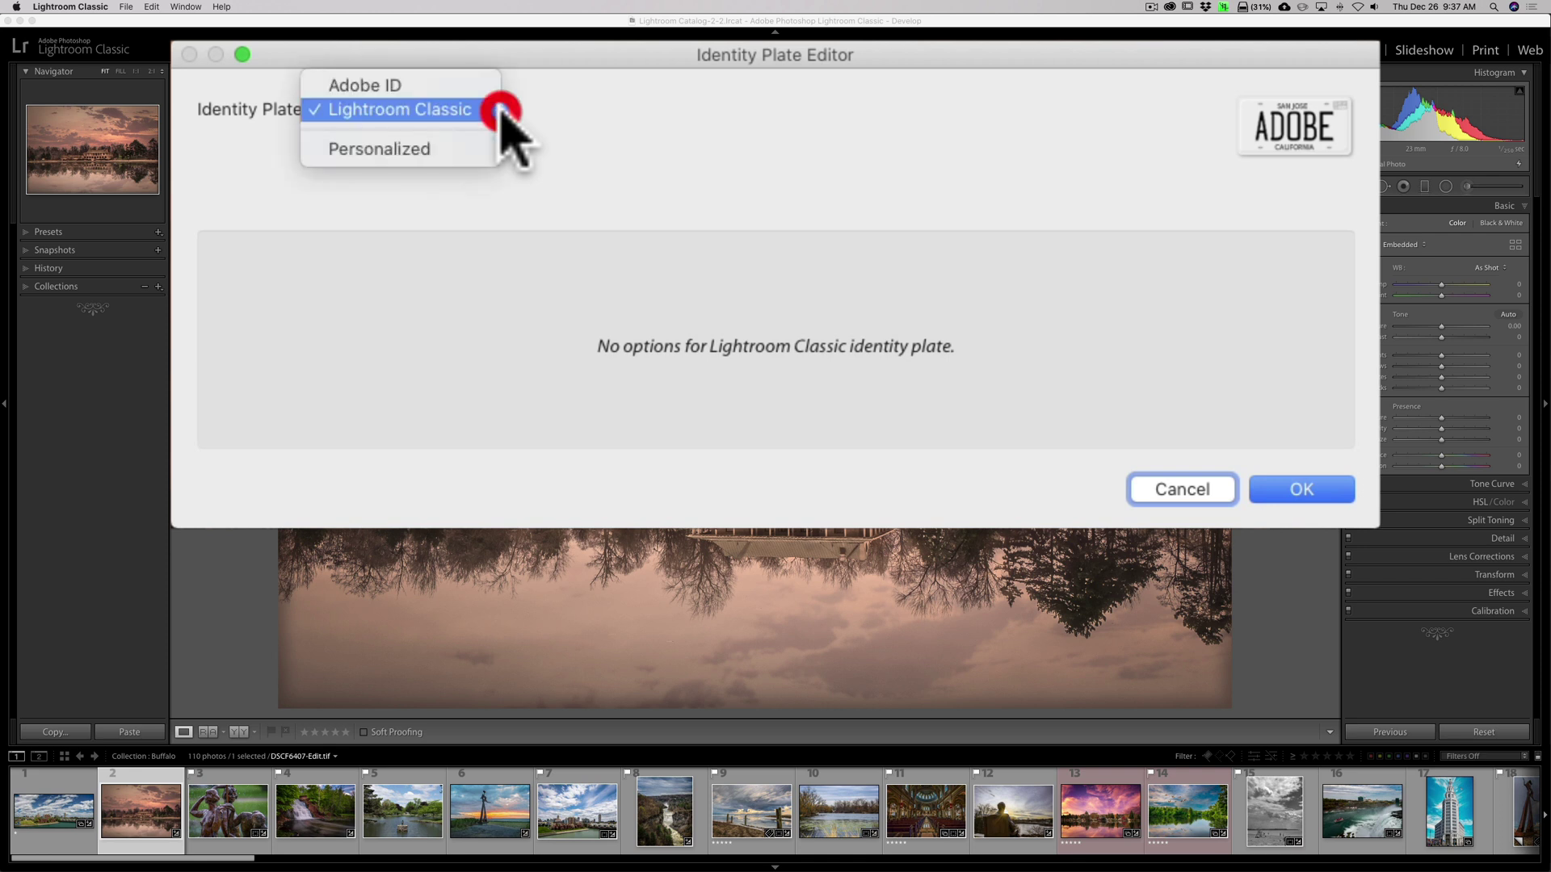
click(426, 87)
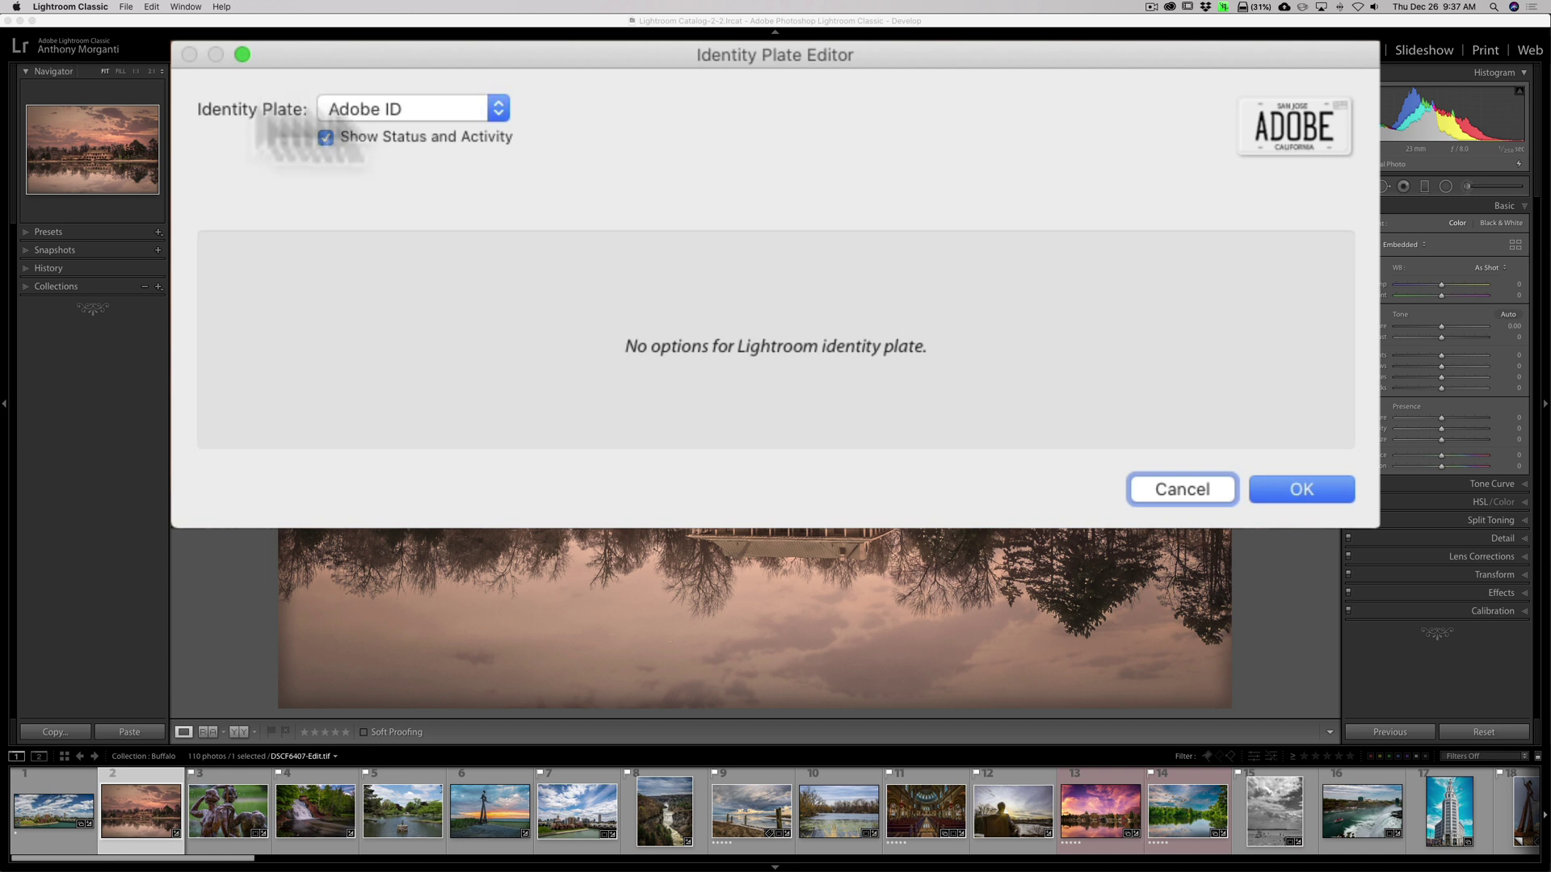
click(502, 106)
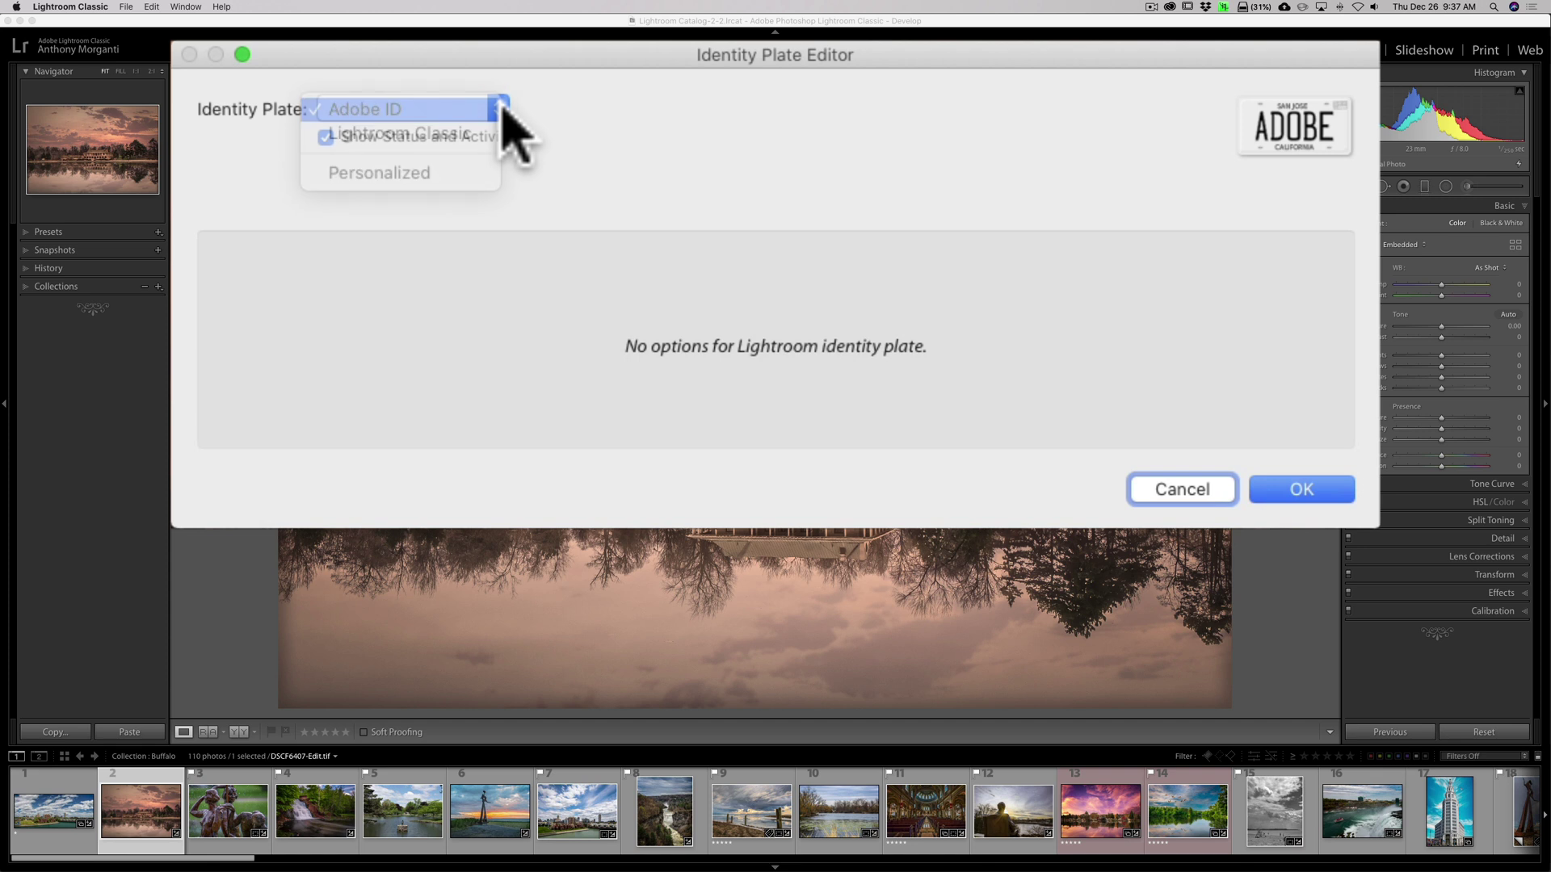
click(457, 198)
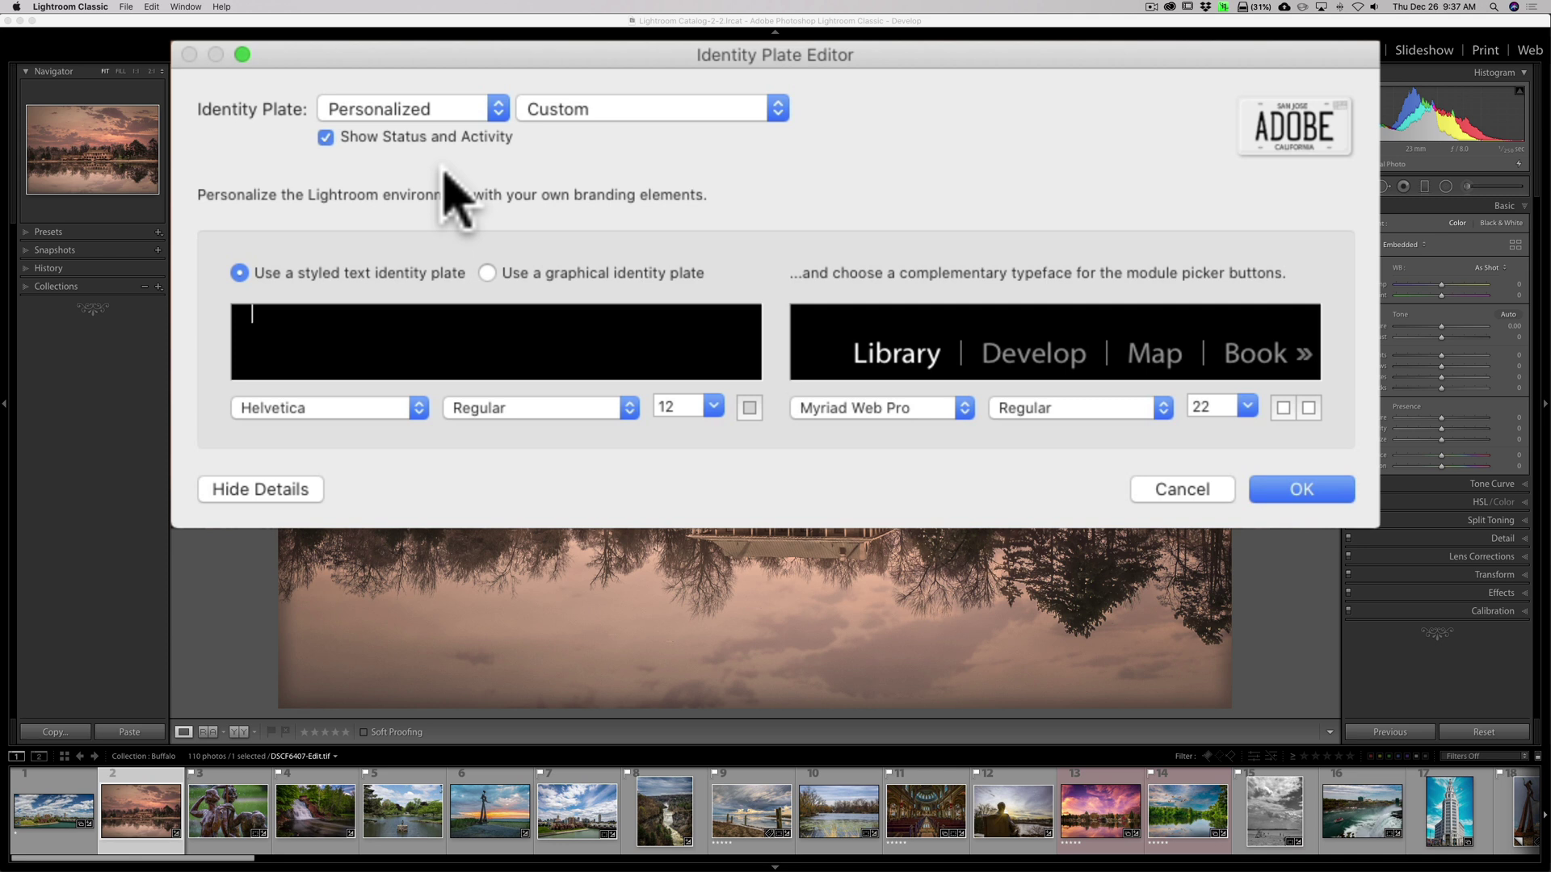
text(photography by Anthony Morganti)
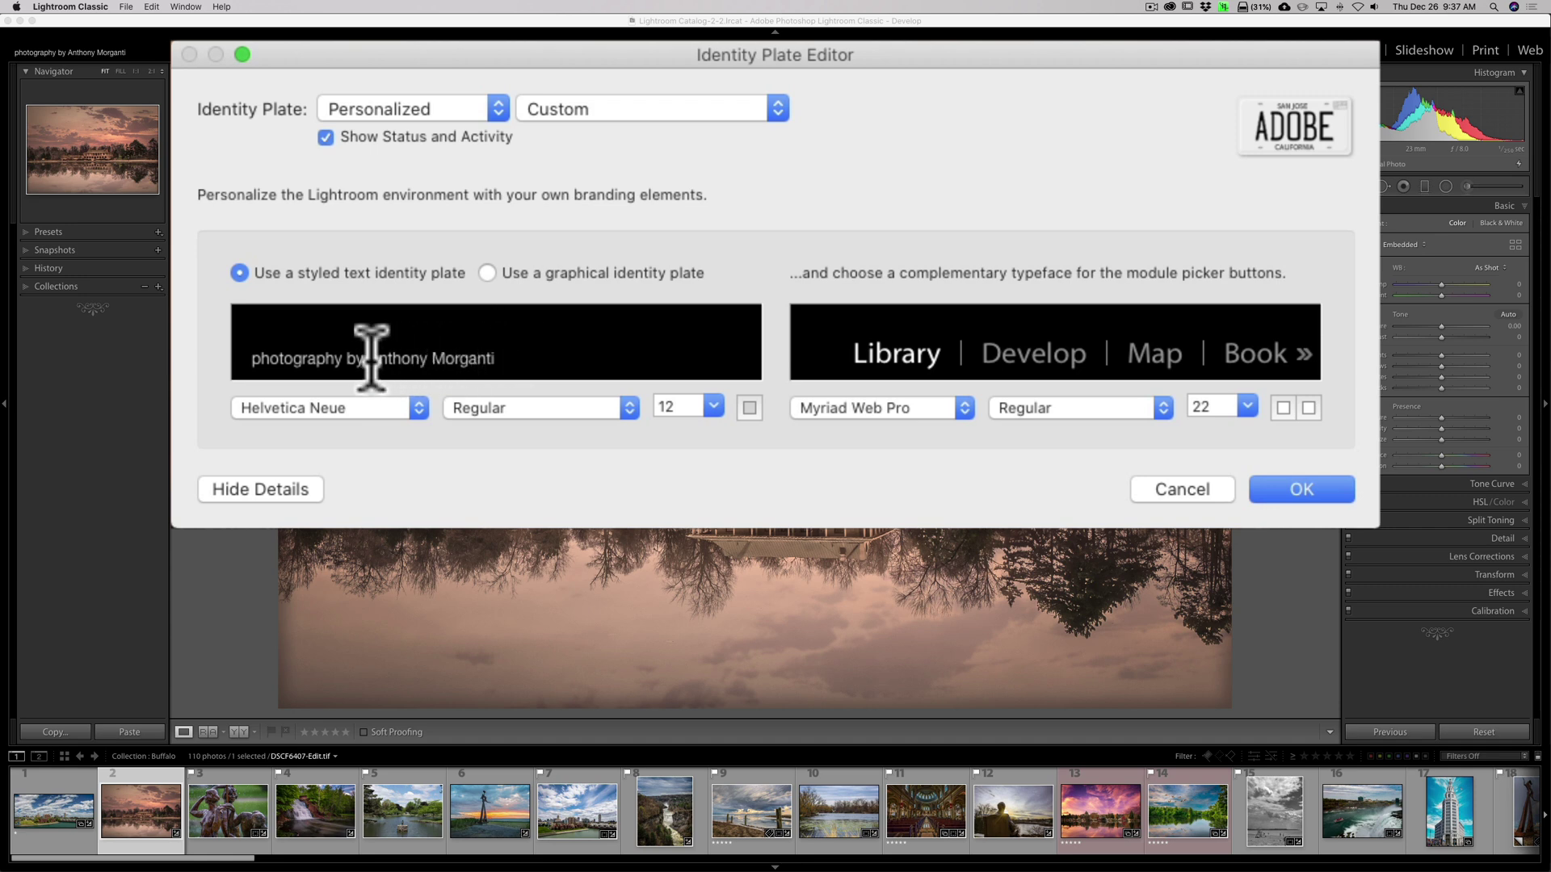
- Set the font size of the photographer's name in the identity plate text to 24
drag(369, 358, 530, 349)
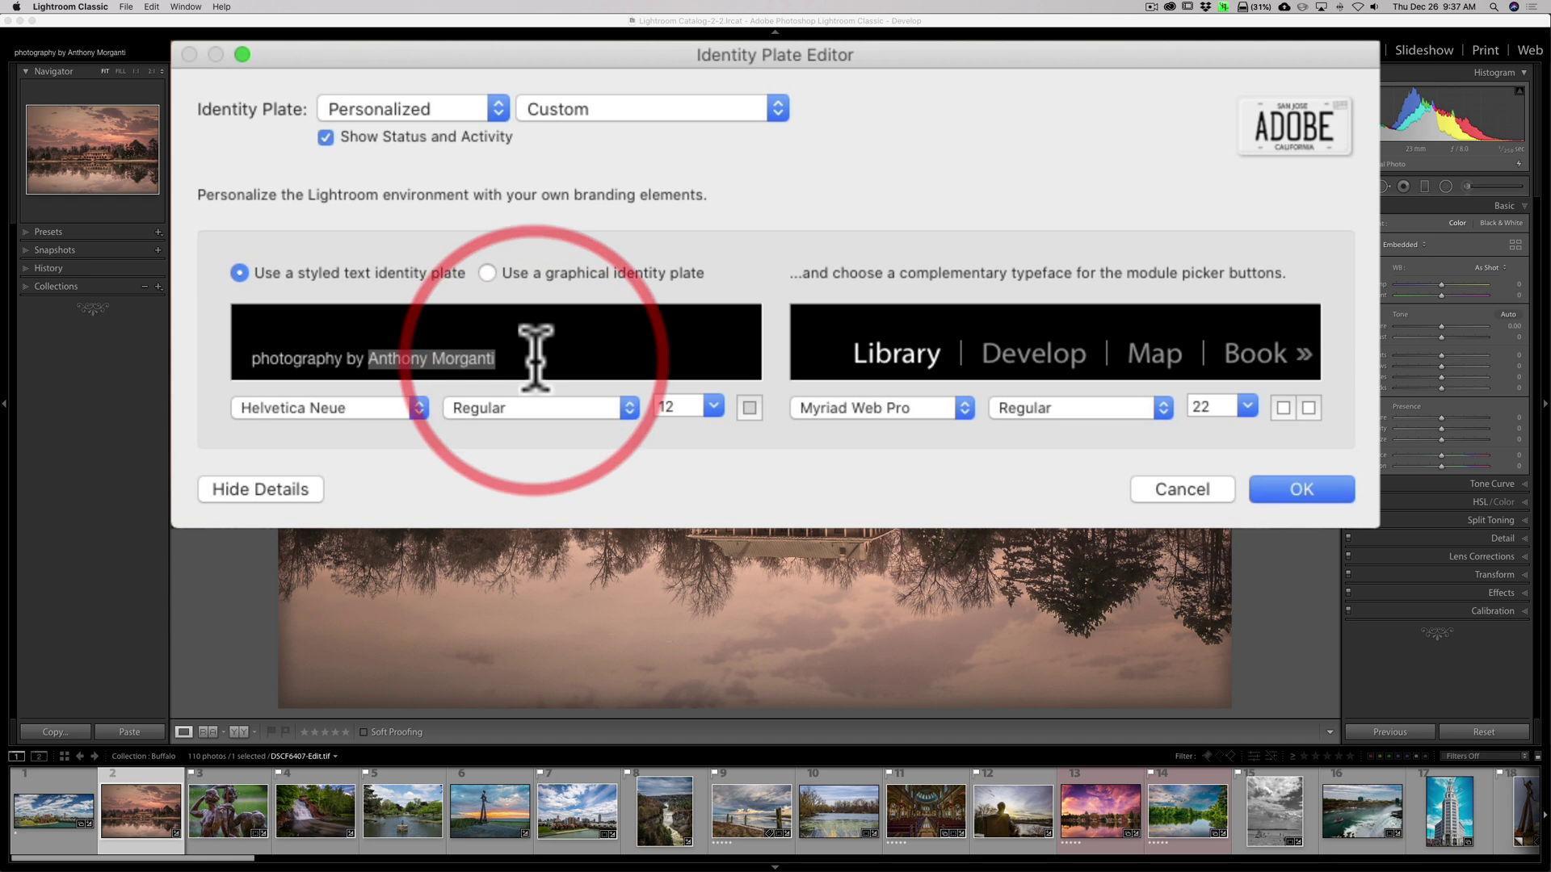
click(714, 408)
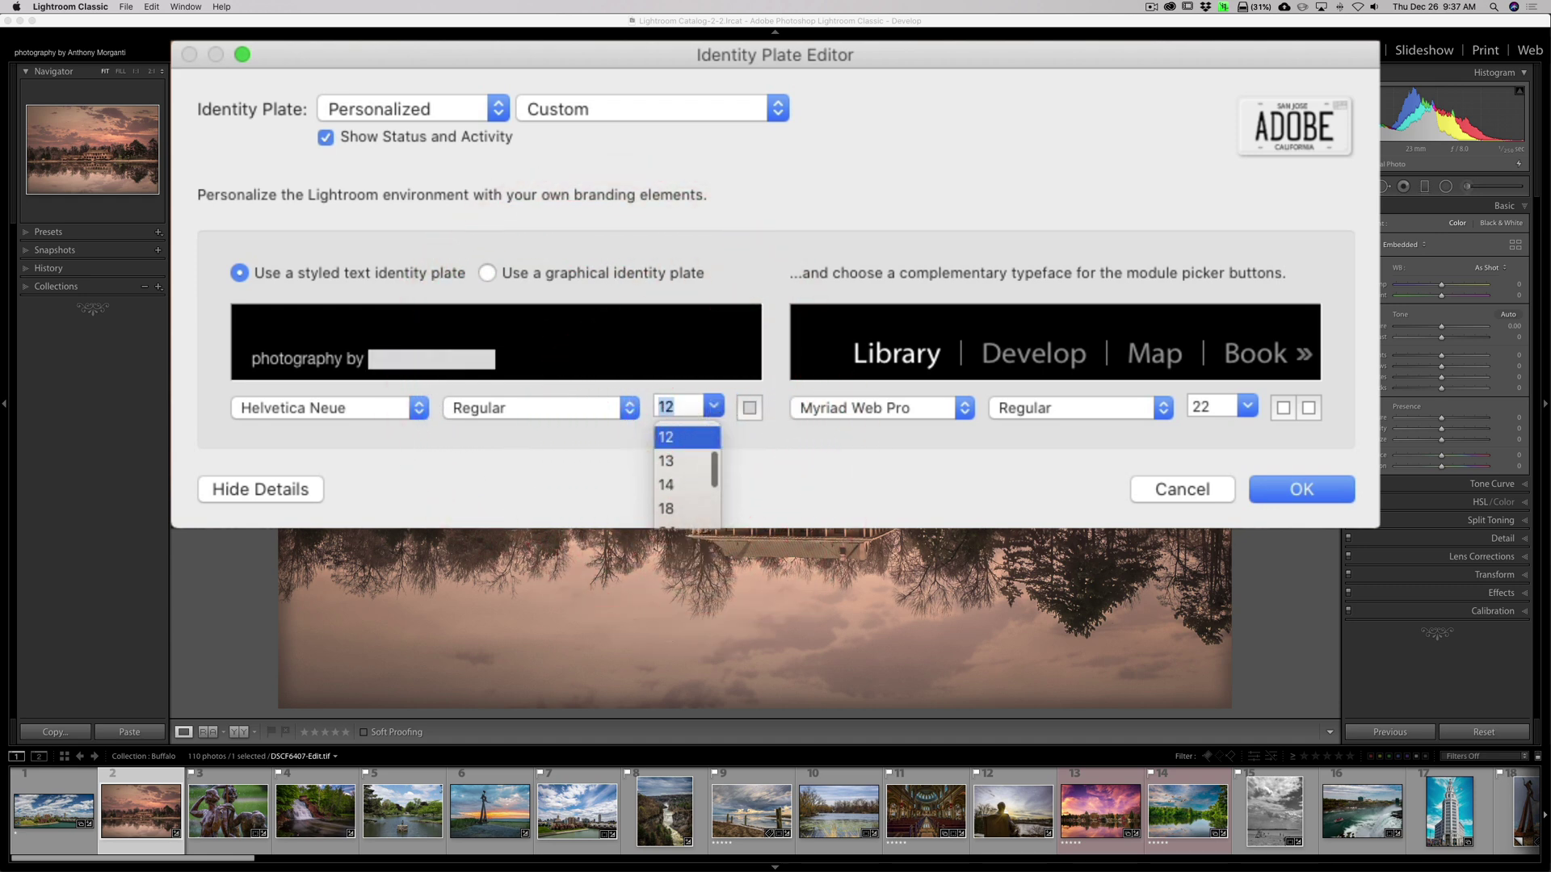
click(701, 524)
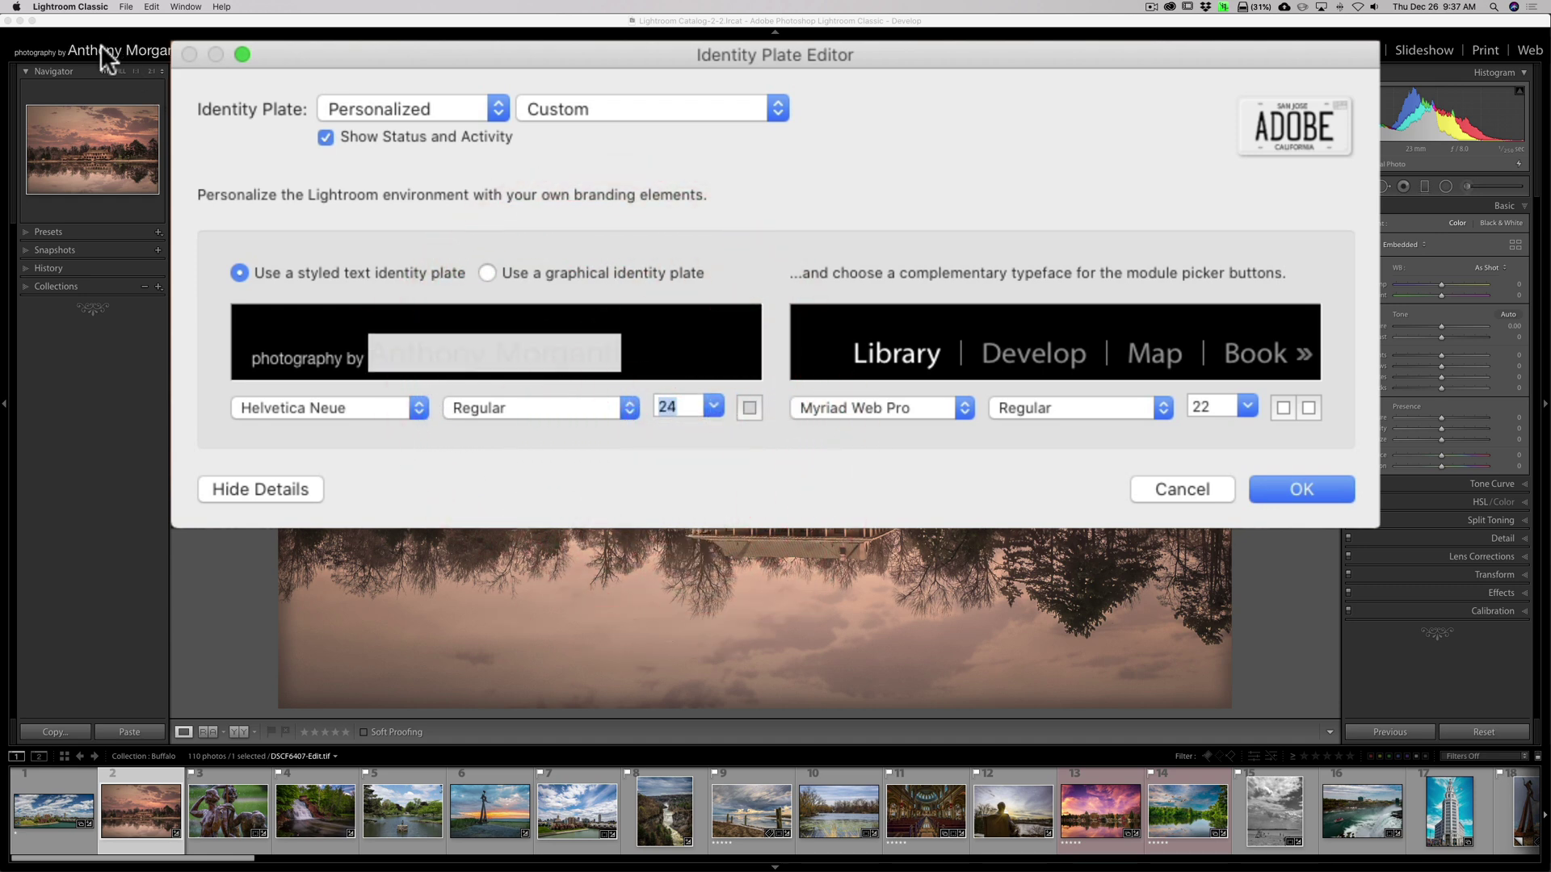
- Color the selected photographer's name light blue using the color wheel, after trying the Blue swatch
click(750, 408)
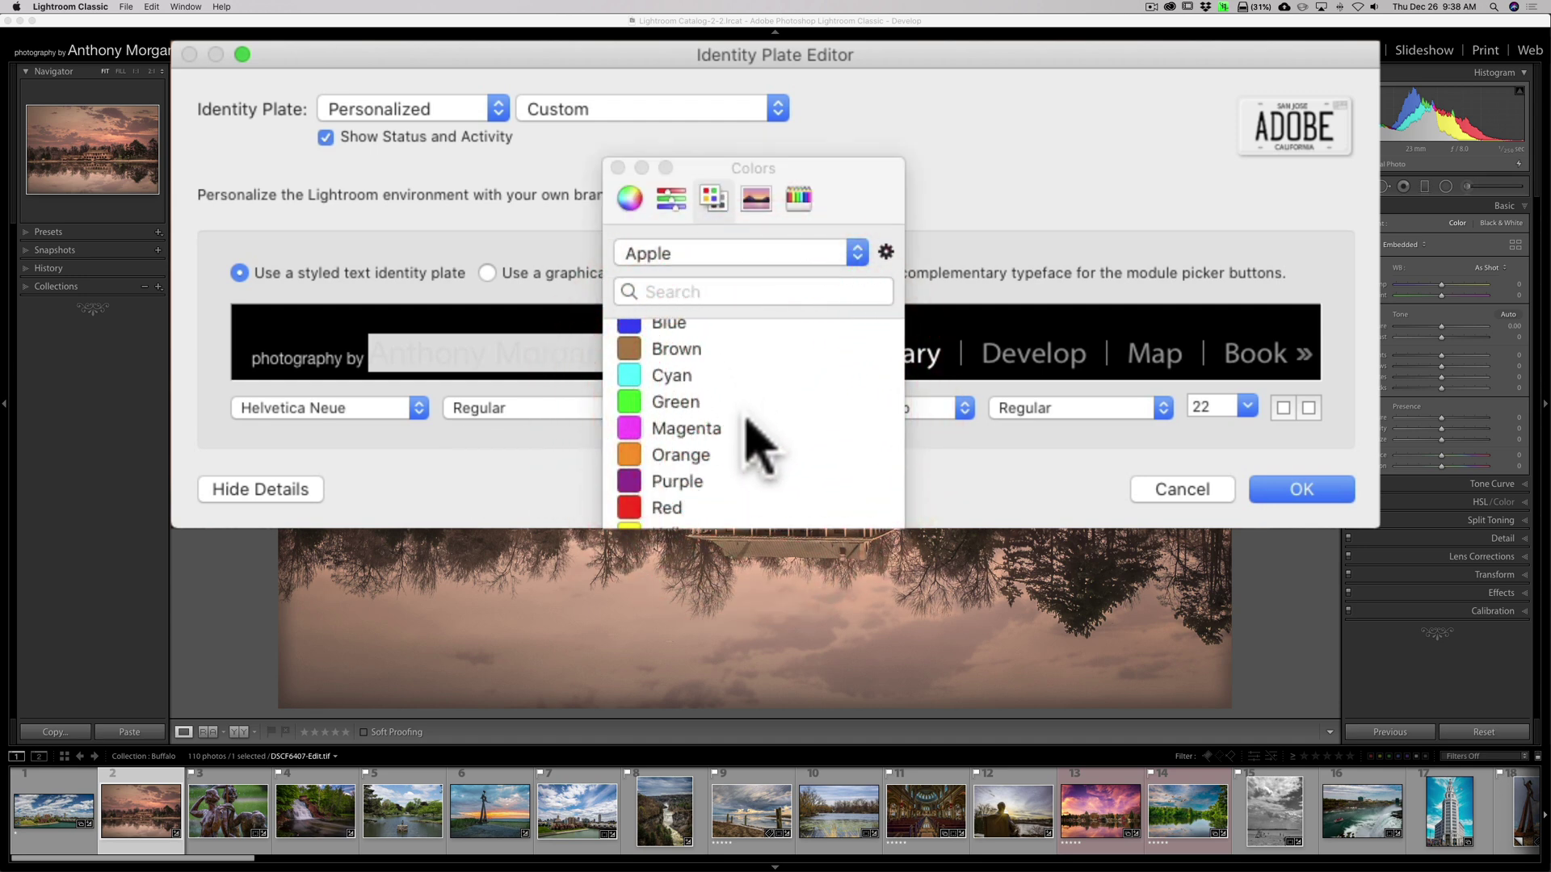
click(658, 325)
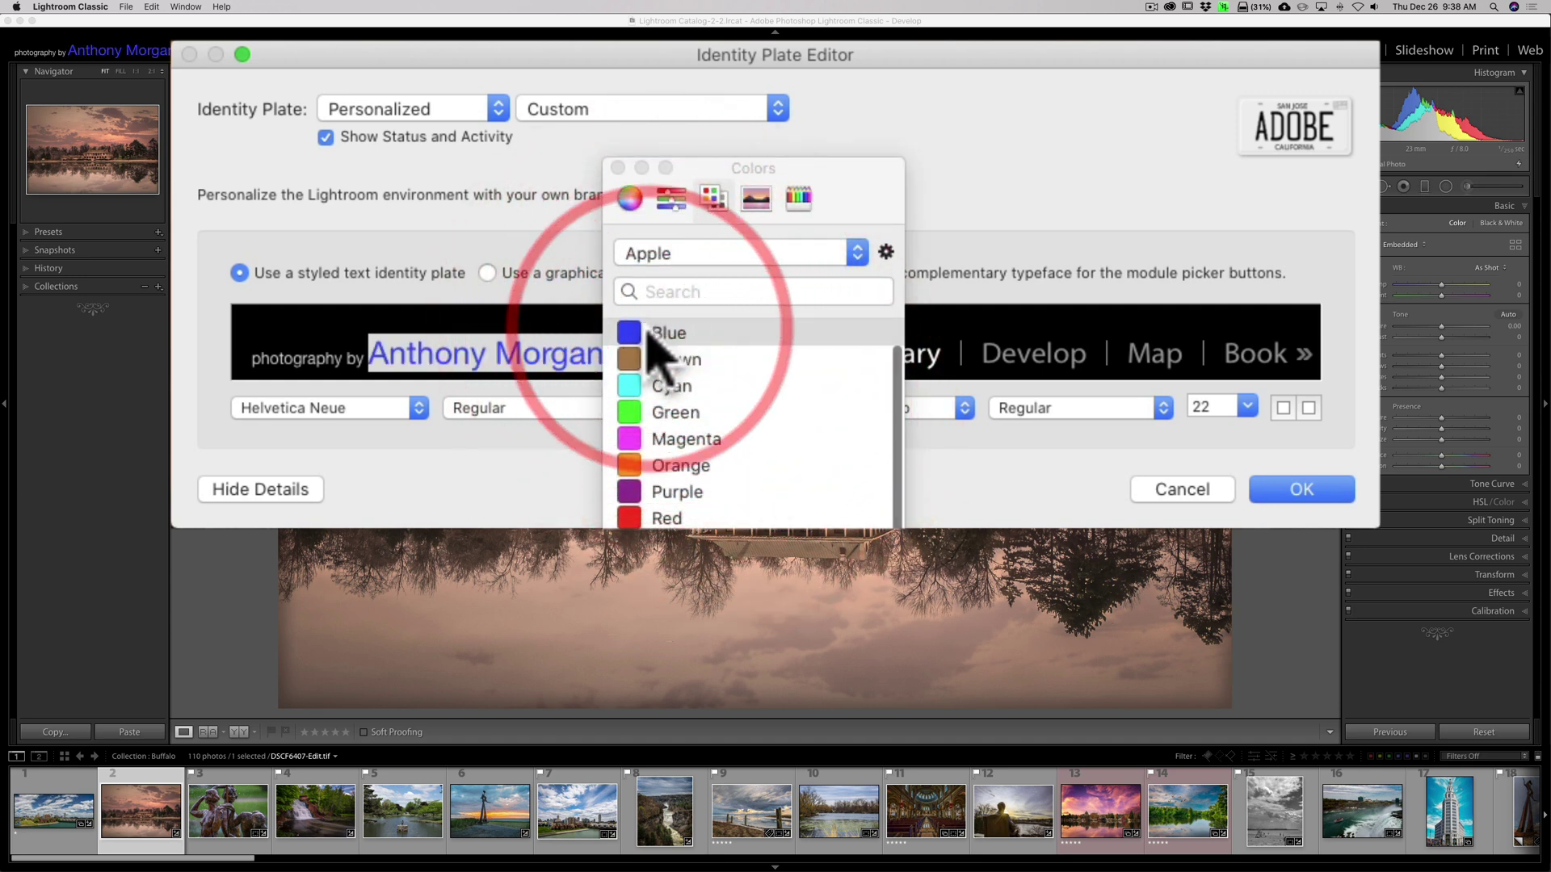
click(629, 198)
drag(693, 474, 702, 413)
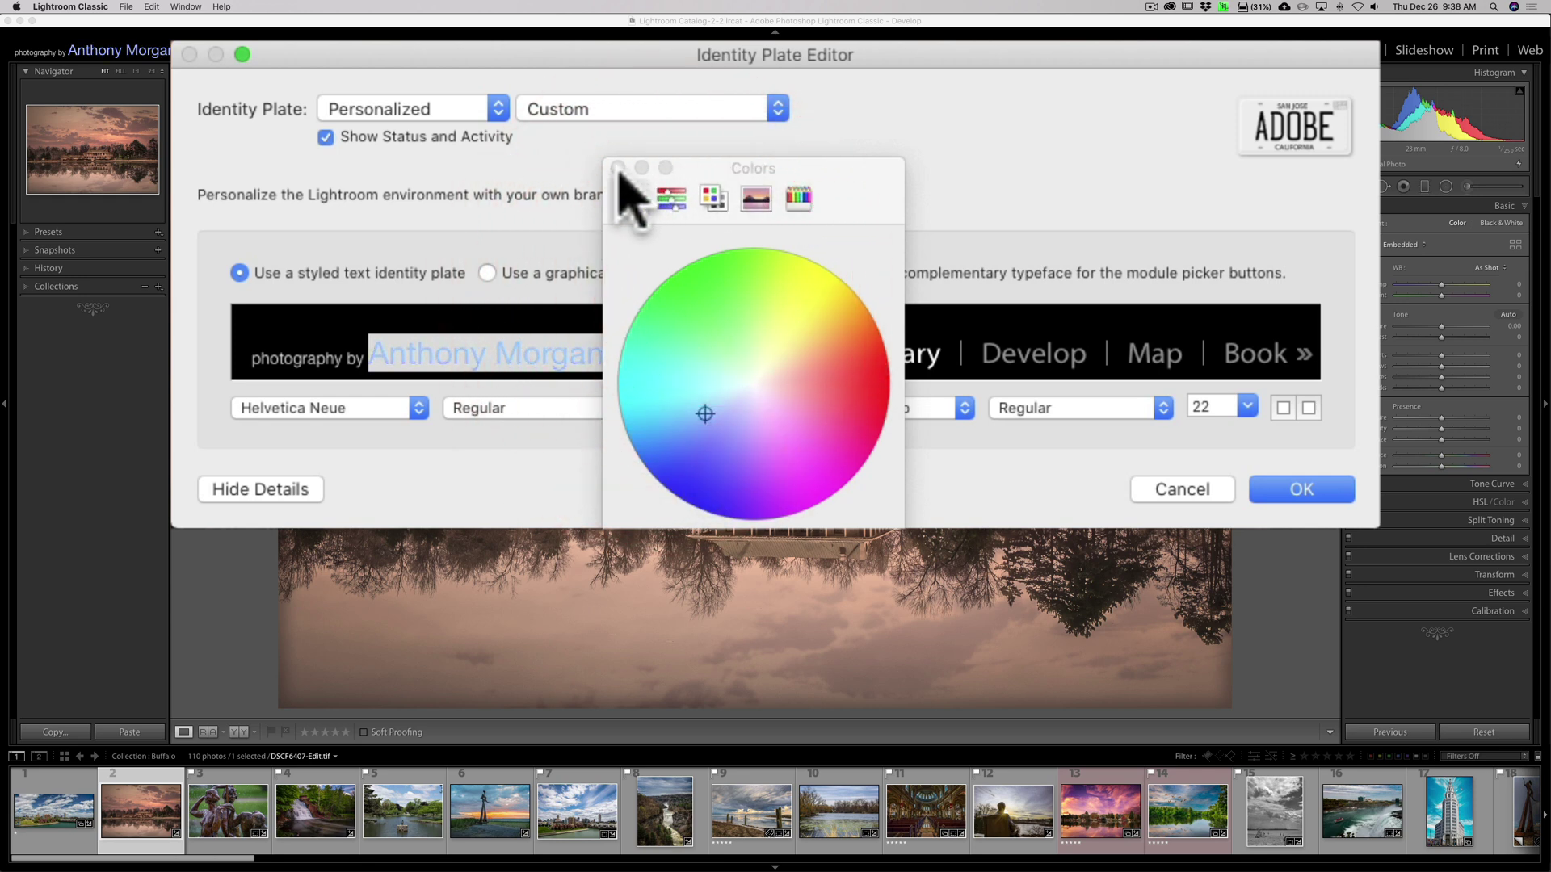
click(617, 168)
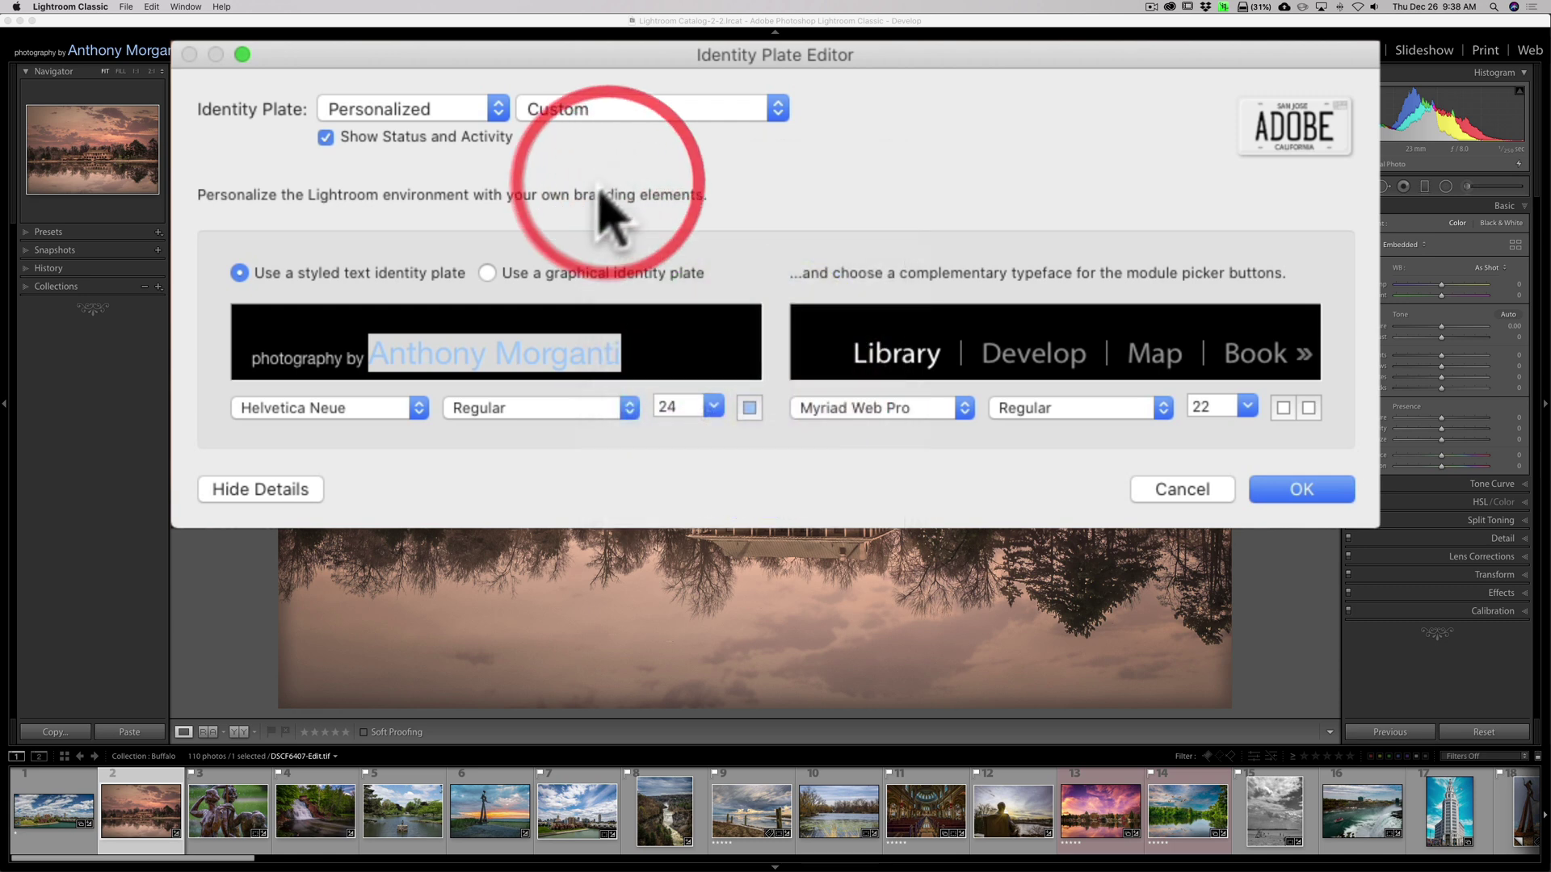
- Change the photographer's name to the Garamond font and, after trying Italic, set its style to Bold
click(422, 408)
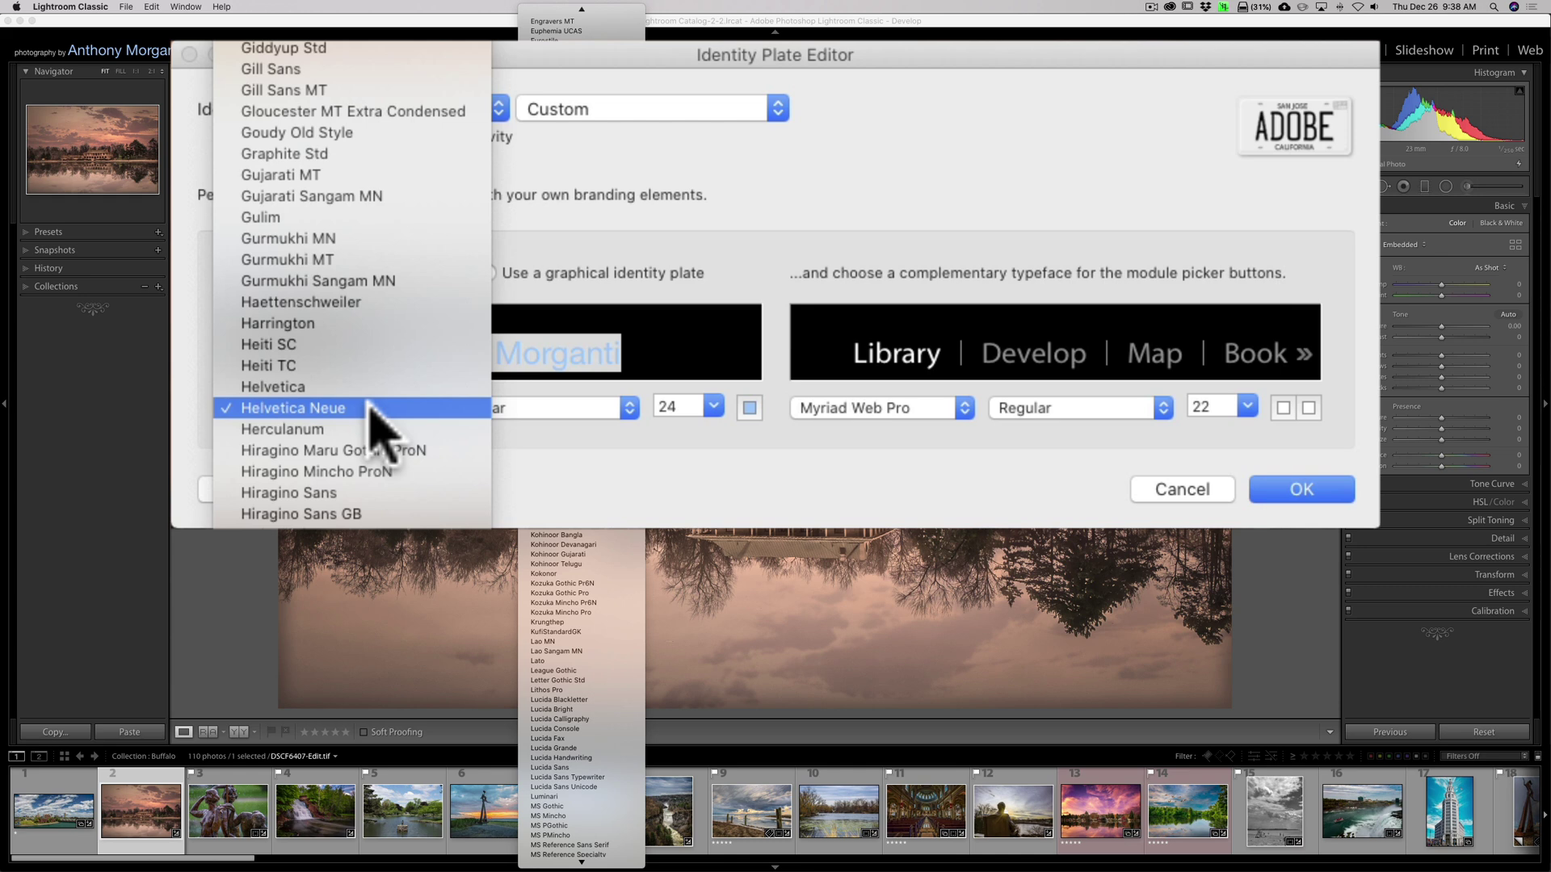
click(275, 48)
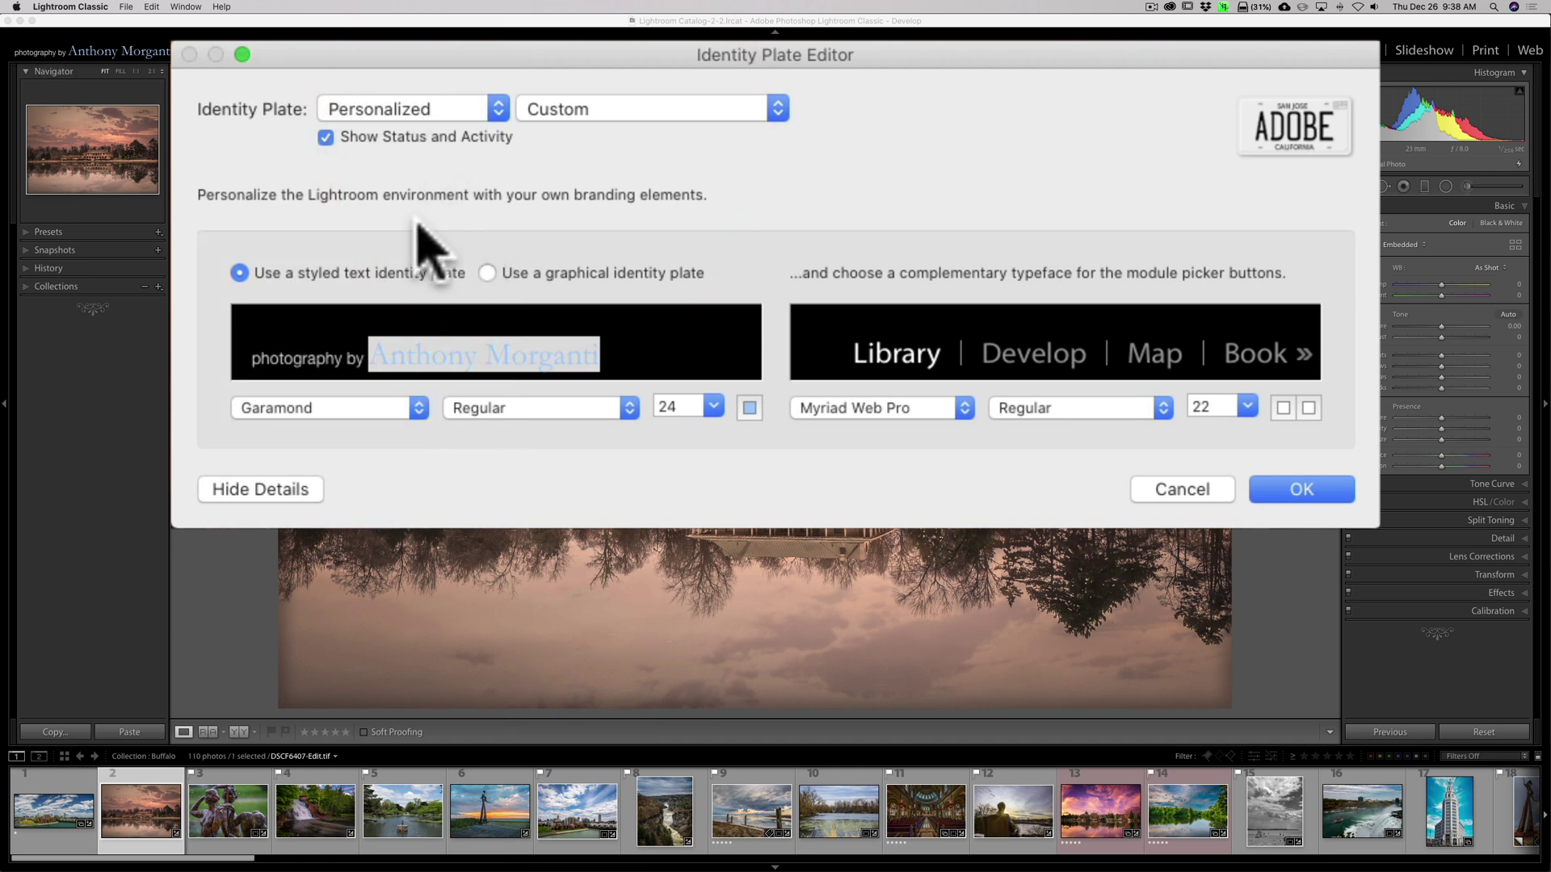
click(630, 408)
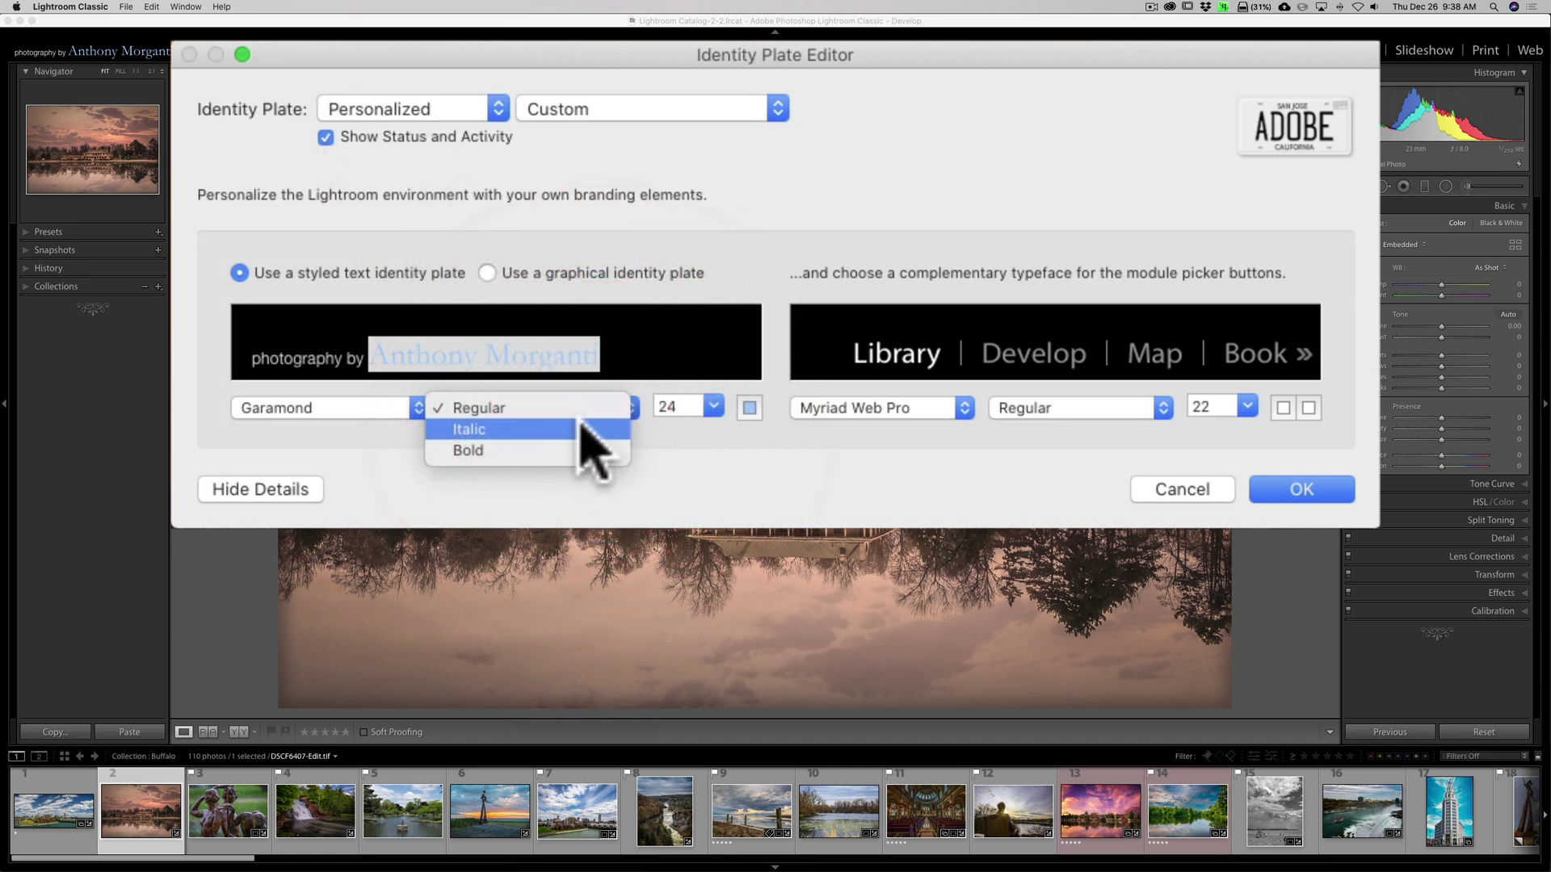
click(614, 434)
click(629, 408)
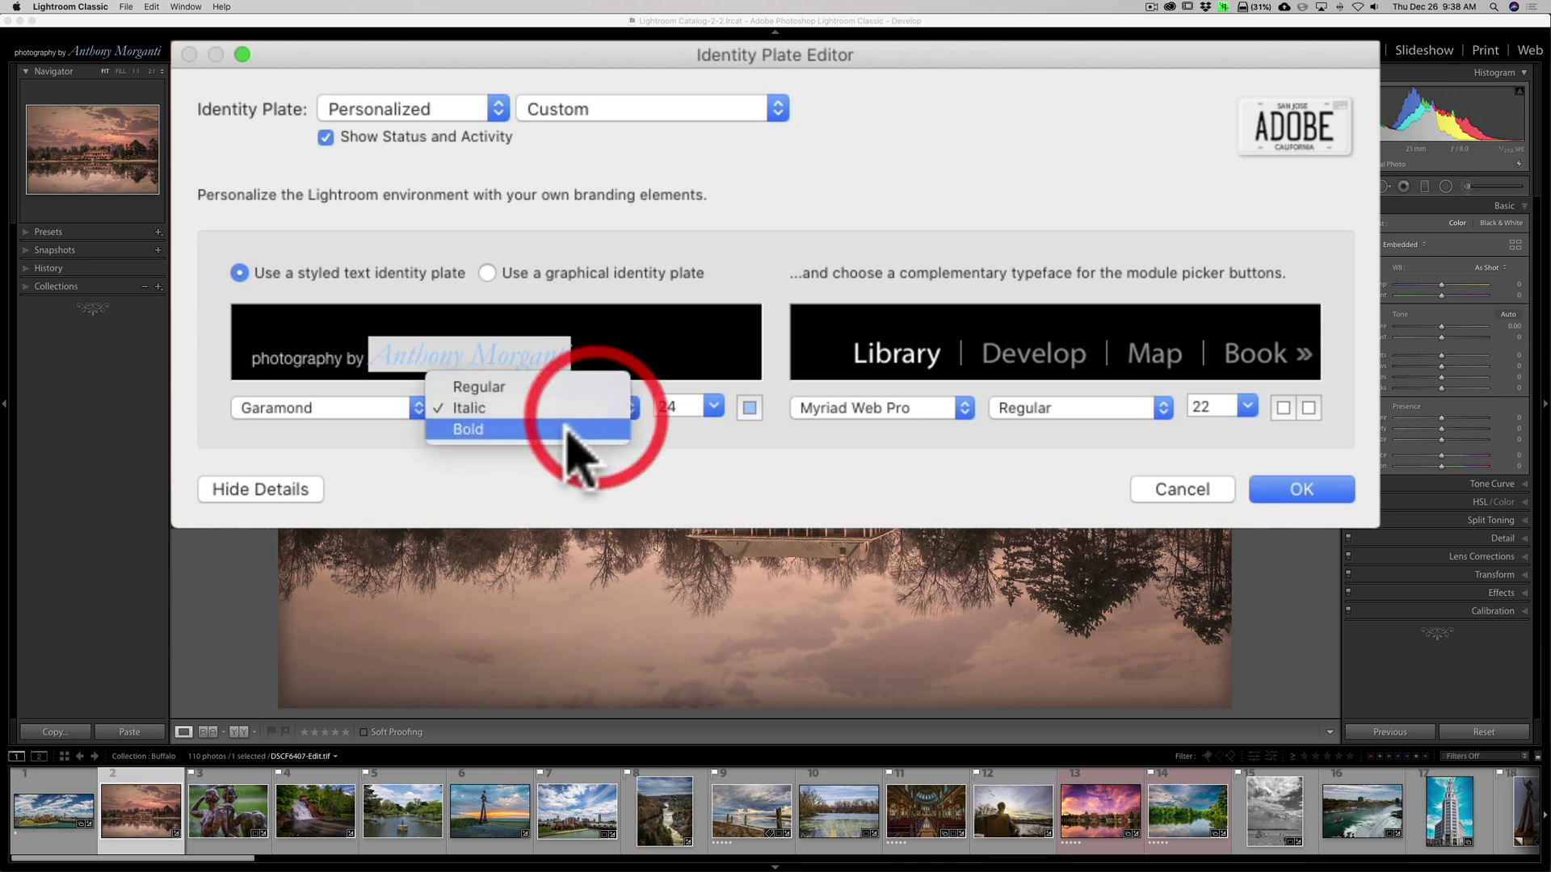
click(567, 436)
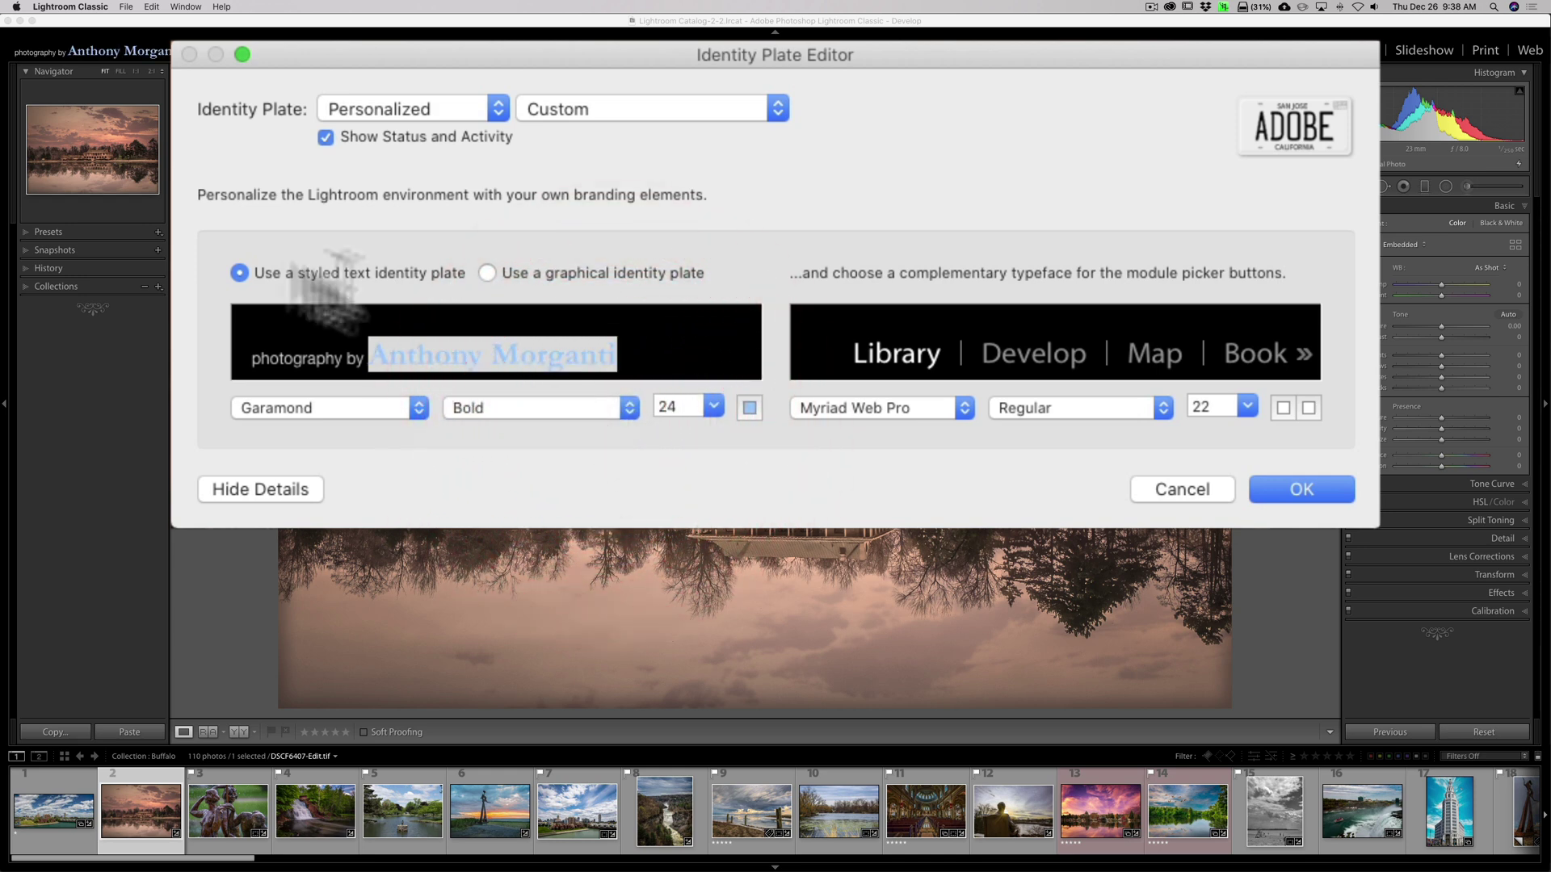
- Change the font of the words "photography by" in the identity plate to Heiti SC
click(368, 354)
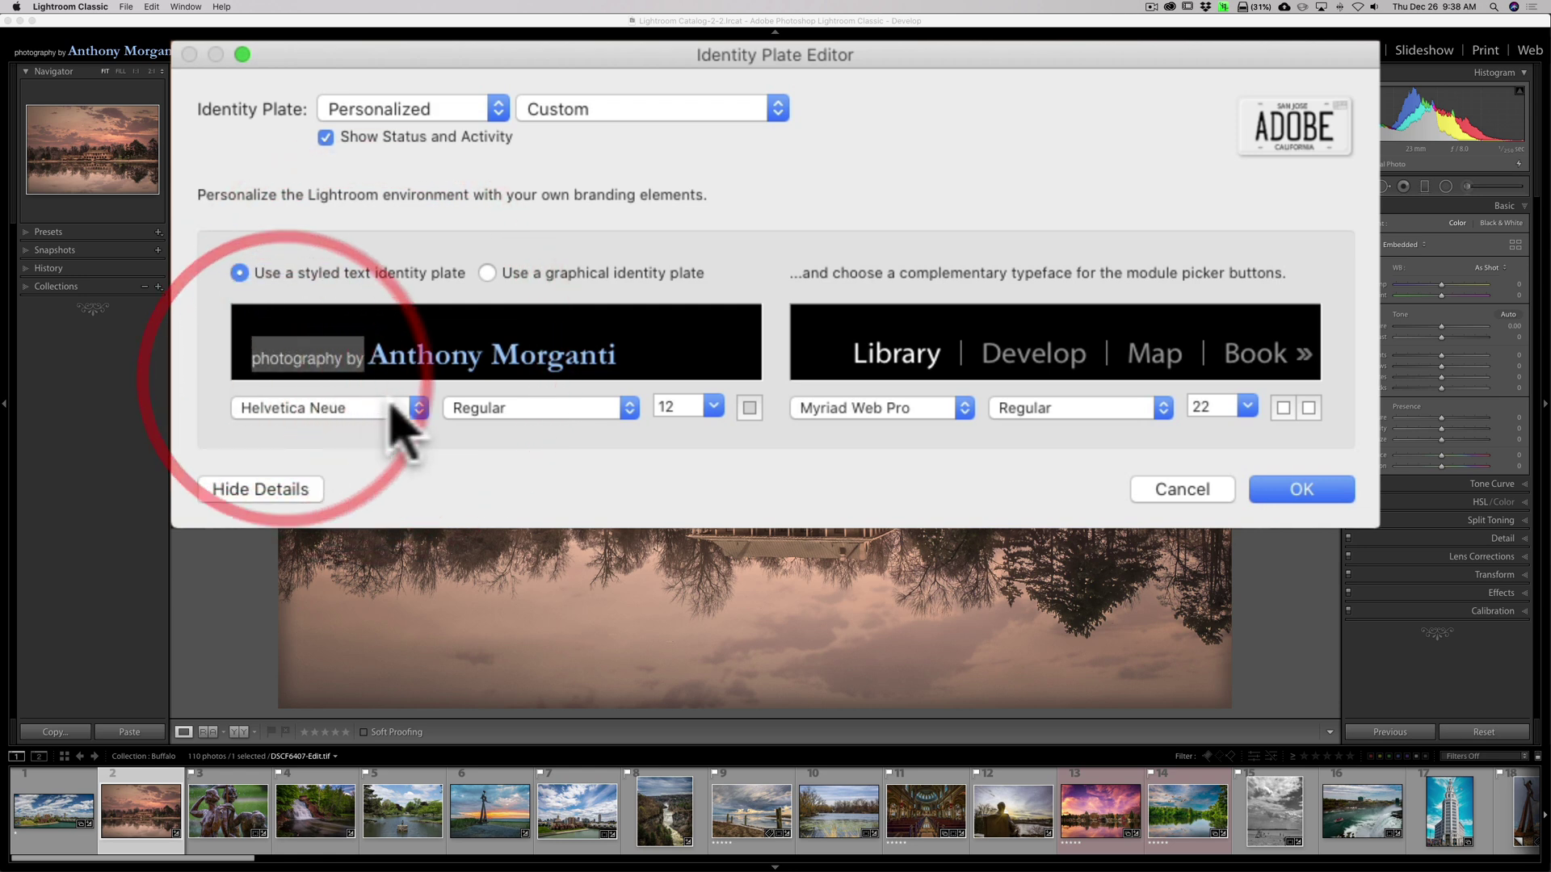
click(416, 408)
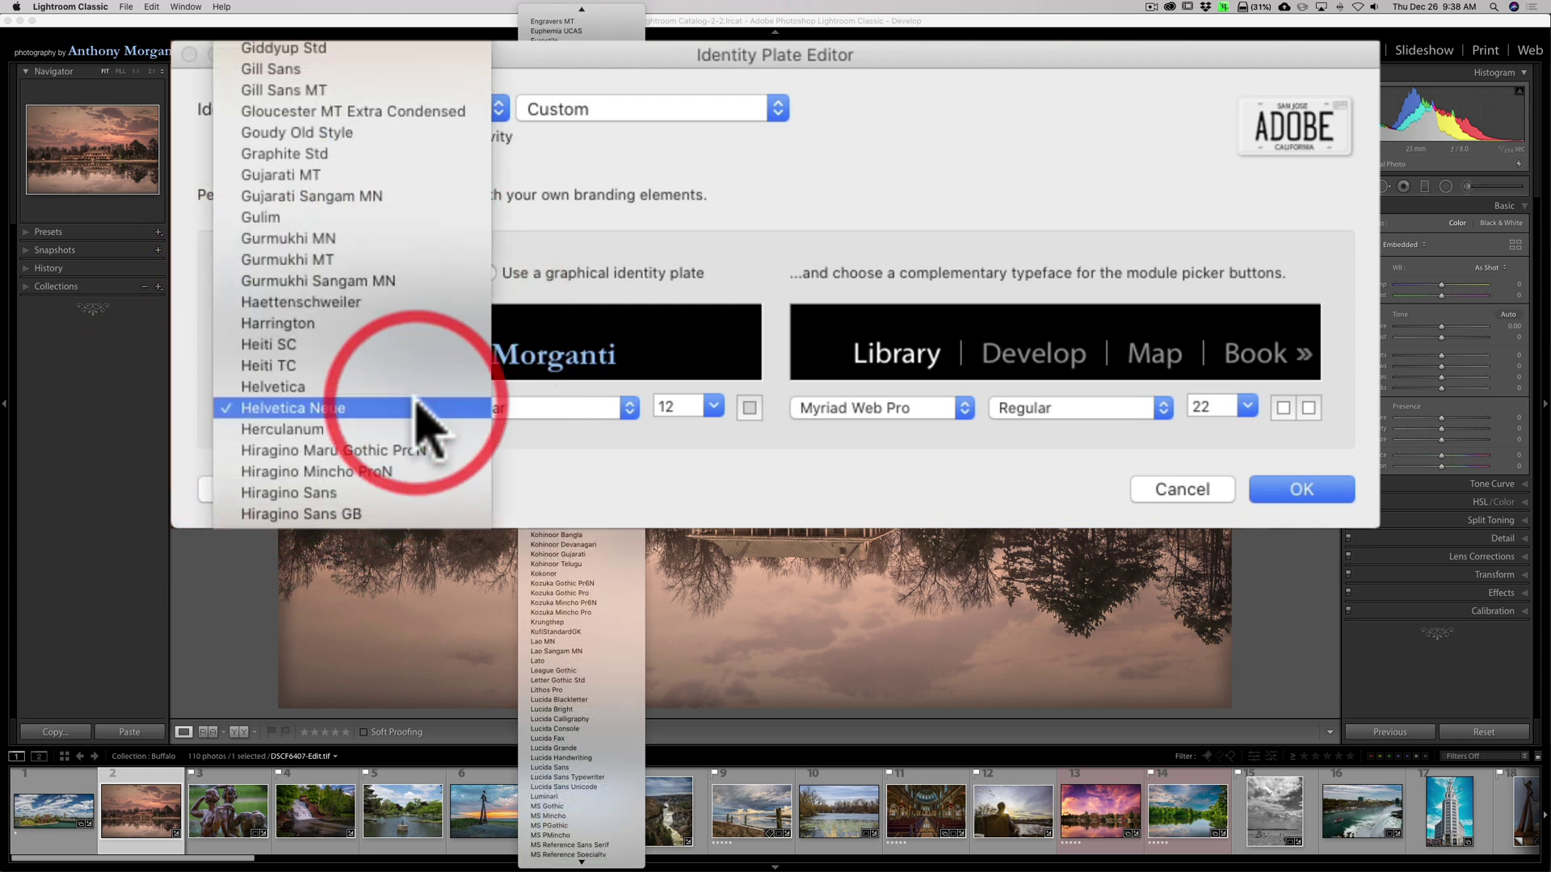
click(340, 348)
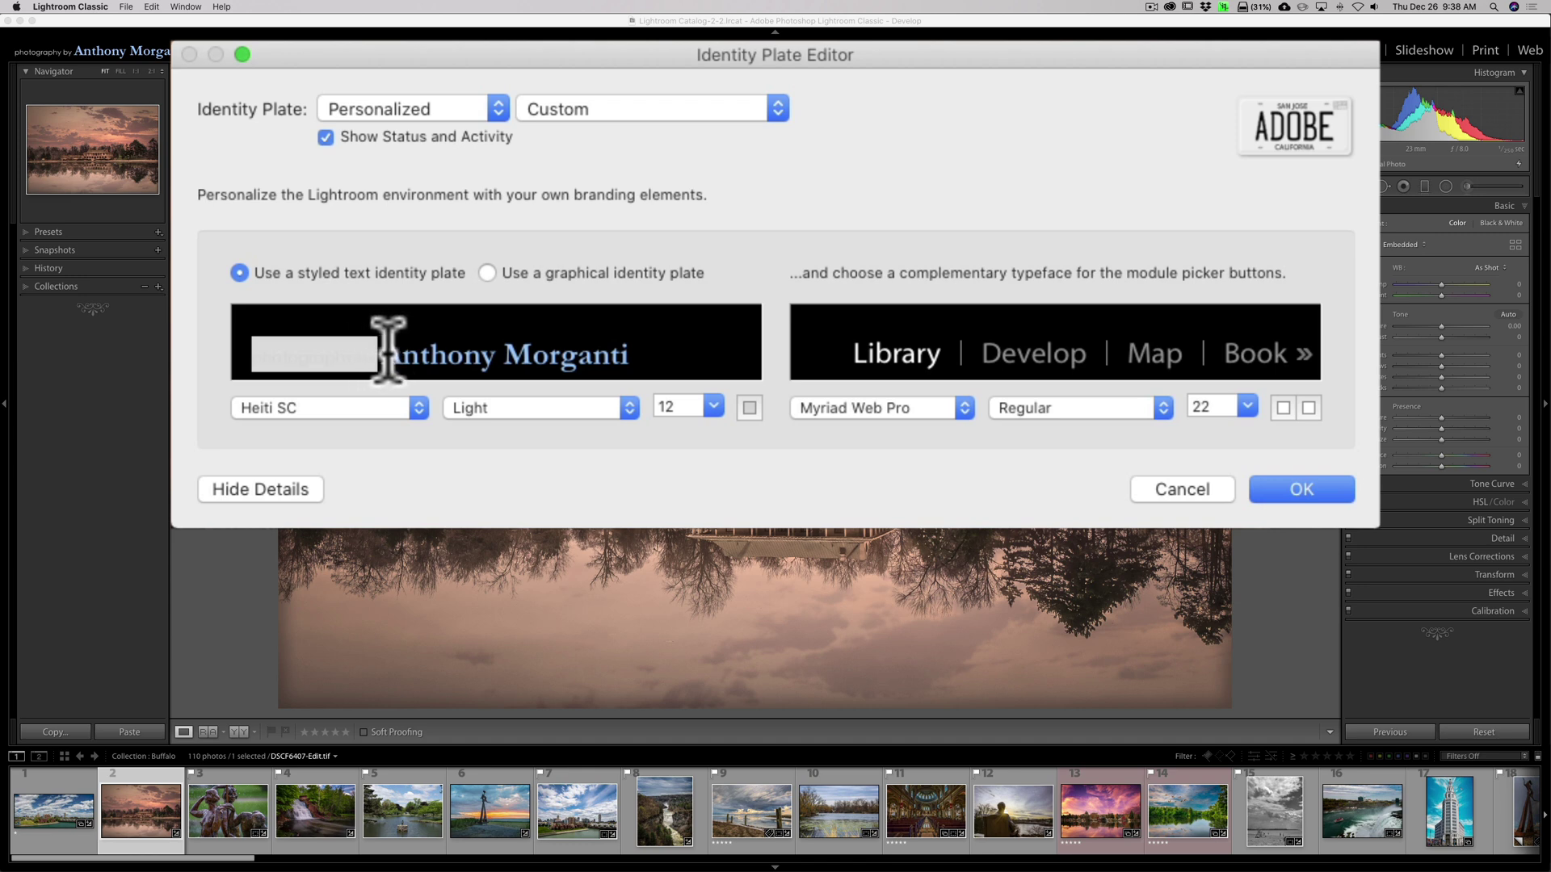
click(532, 355)
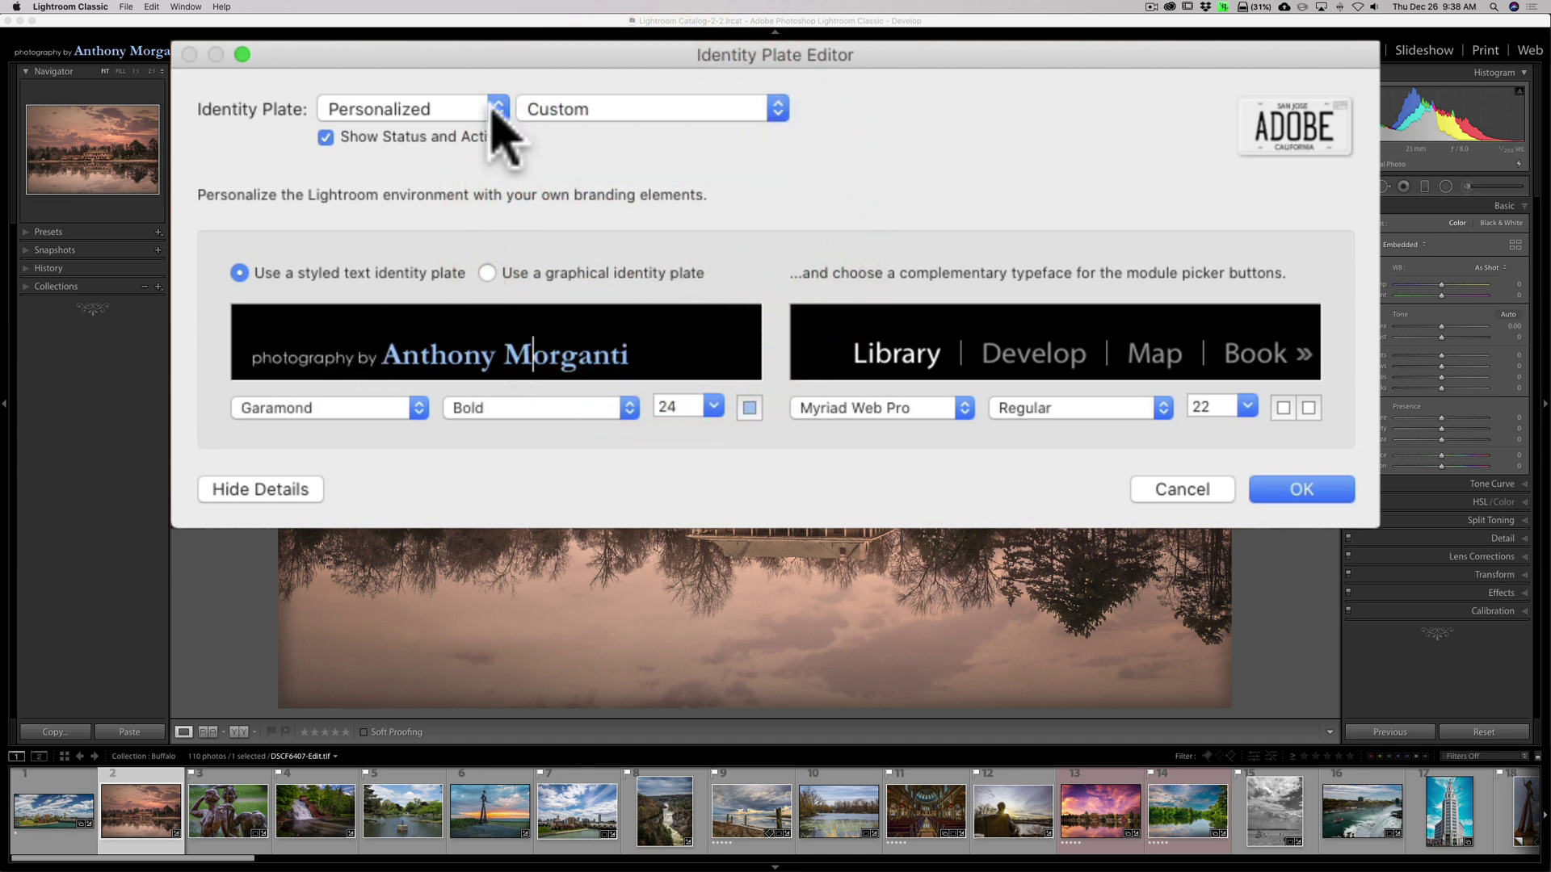
- Save the identity plate under the name "My Lousy IP" and apply it to the main window
click(779, 110)
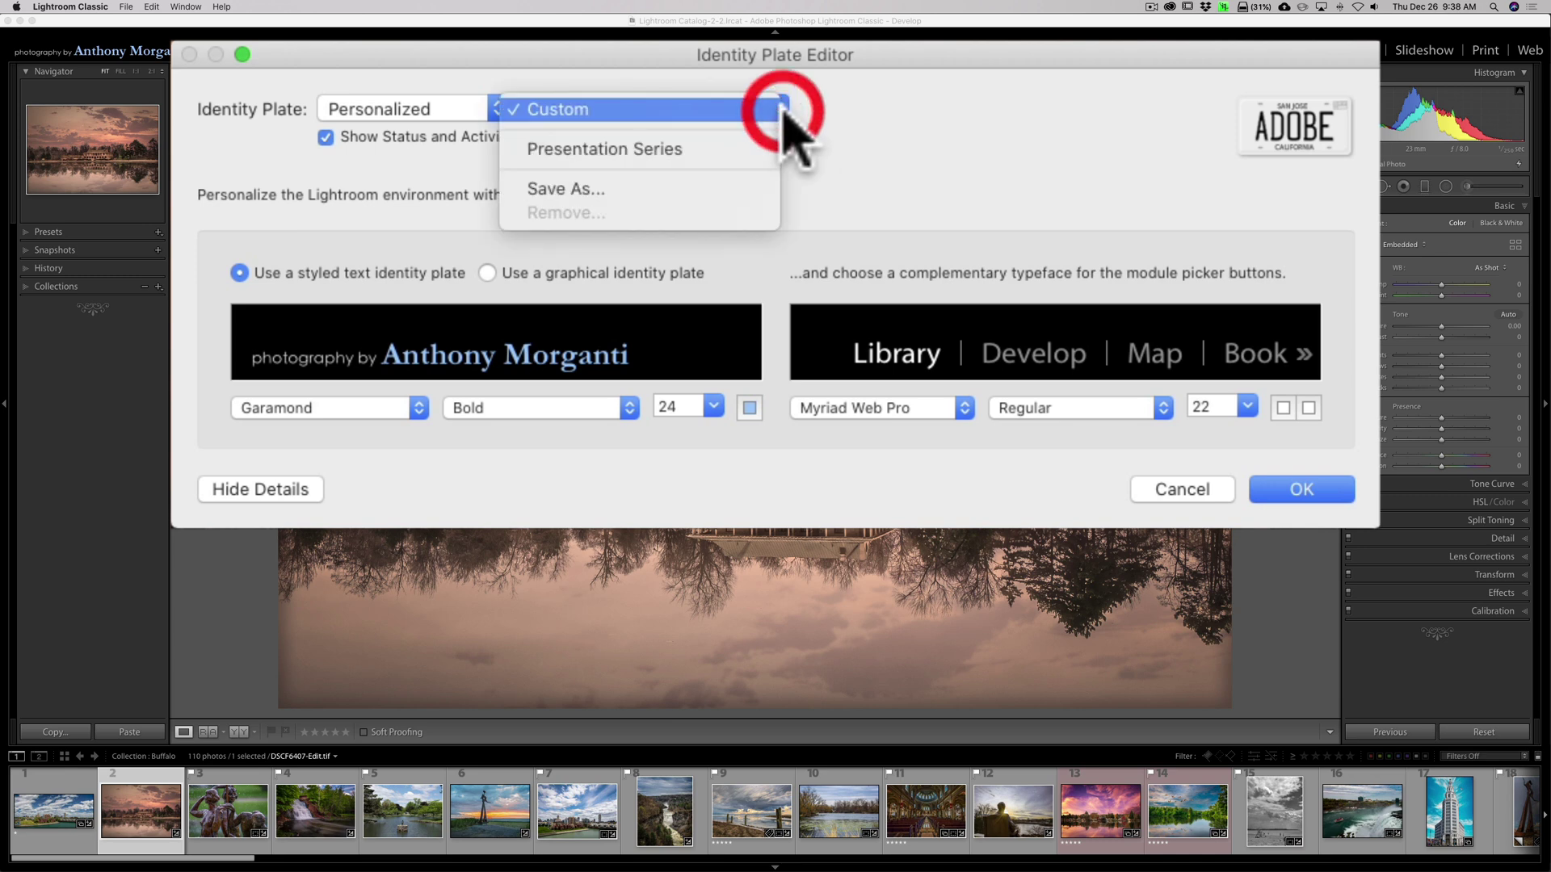
click(573, 189)
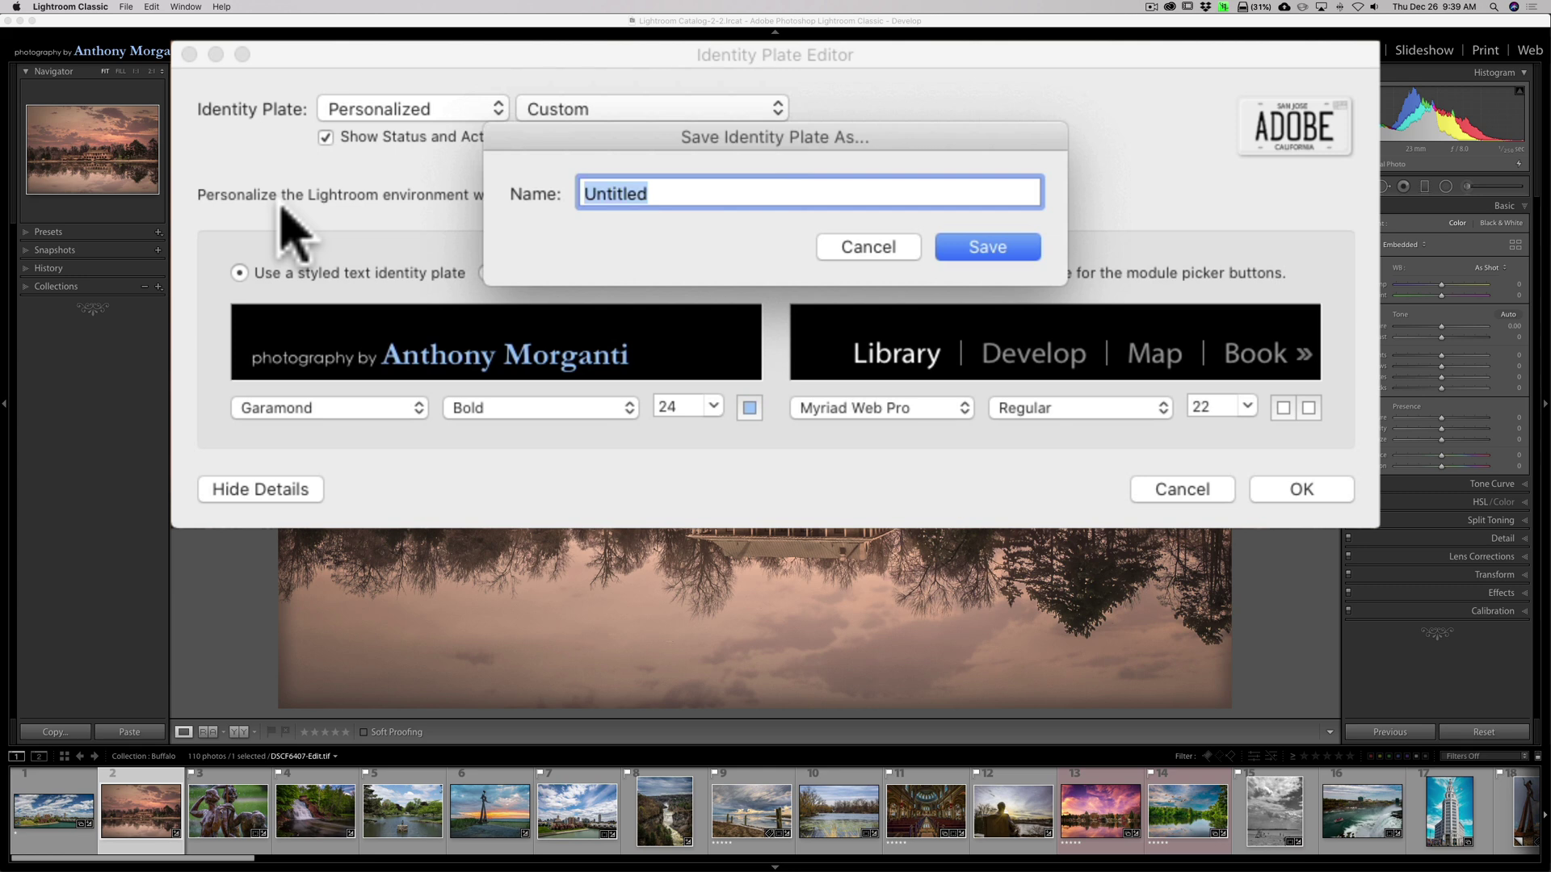
text(My L)
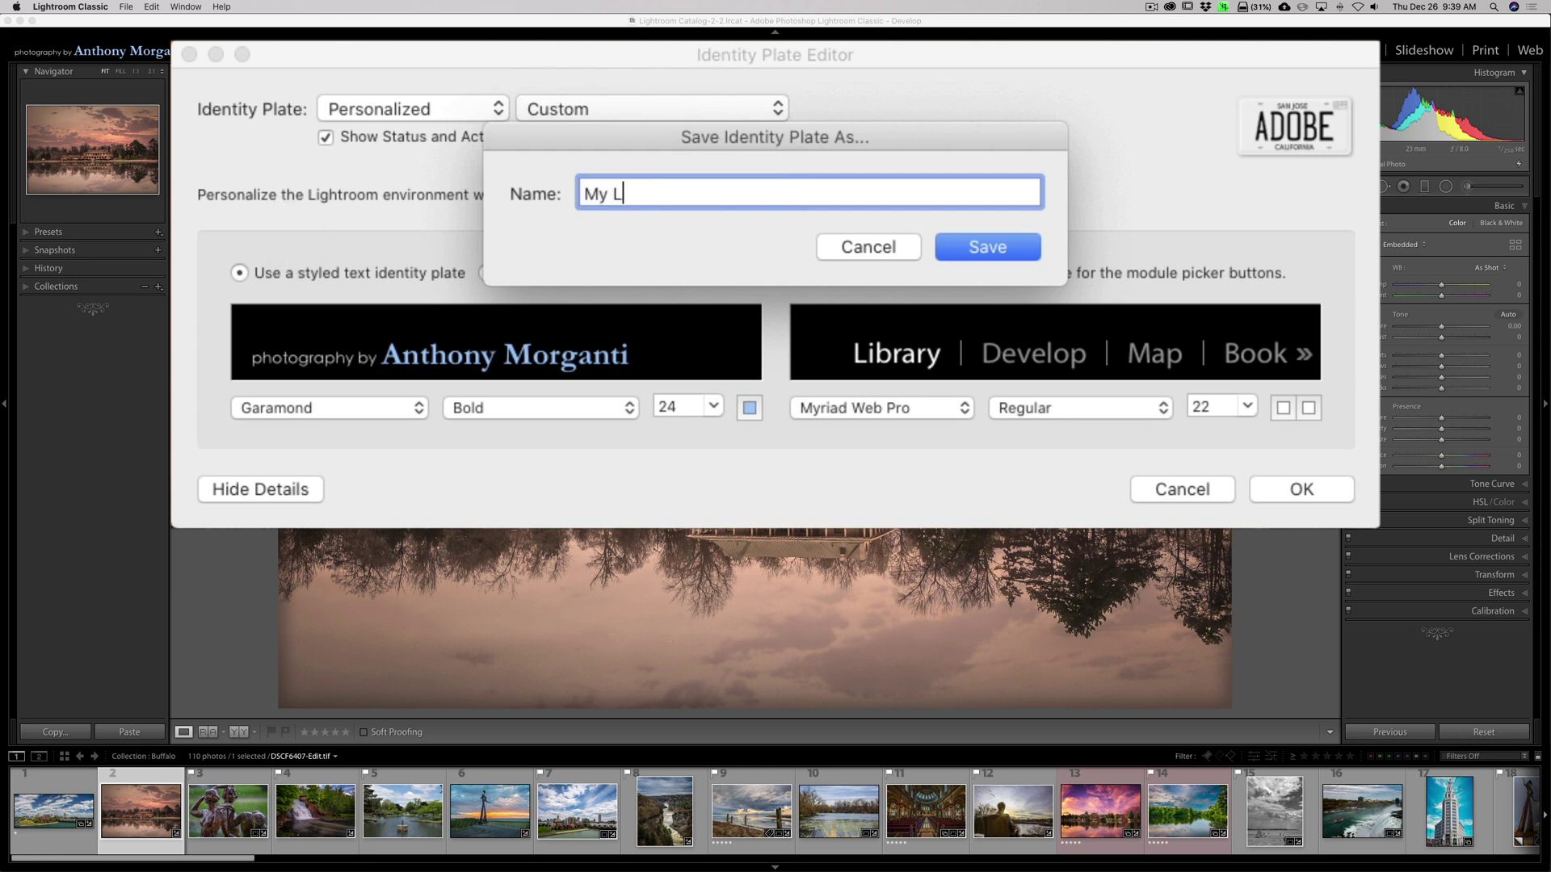
text(ousy IP)
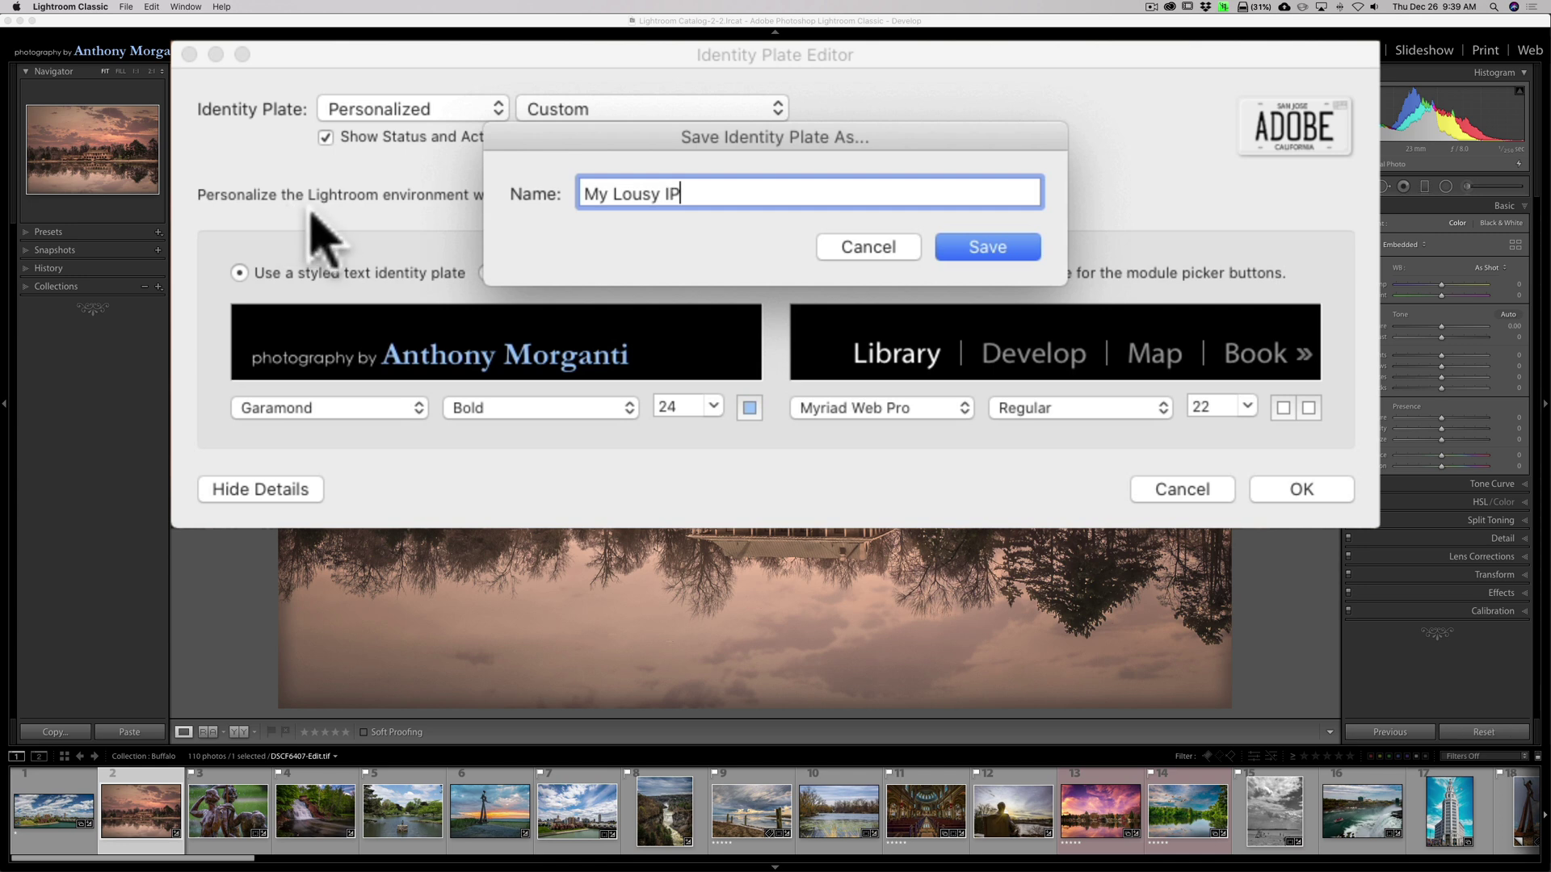
click(987, 248)
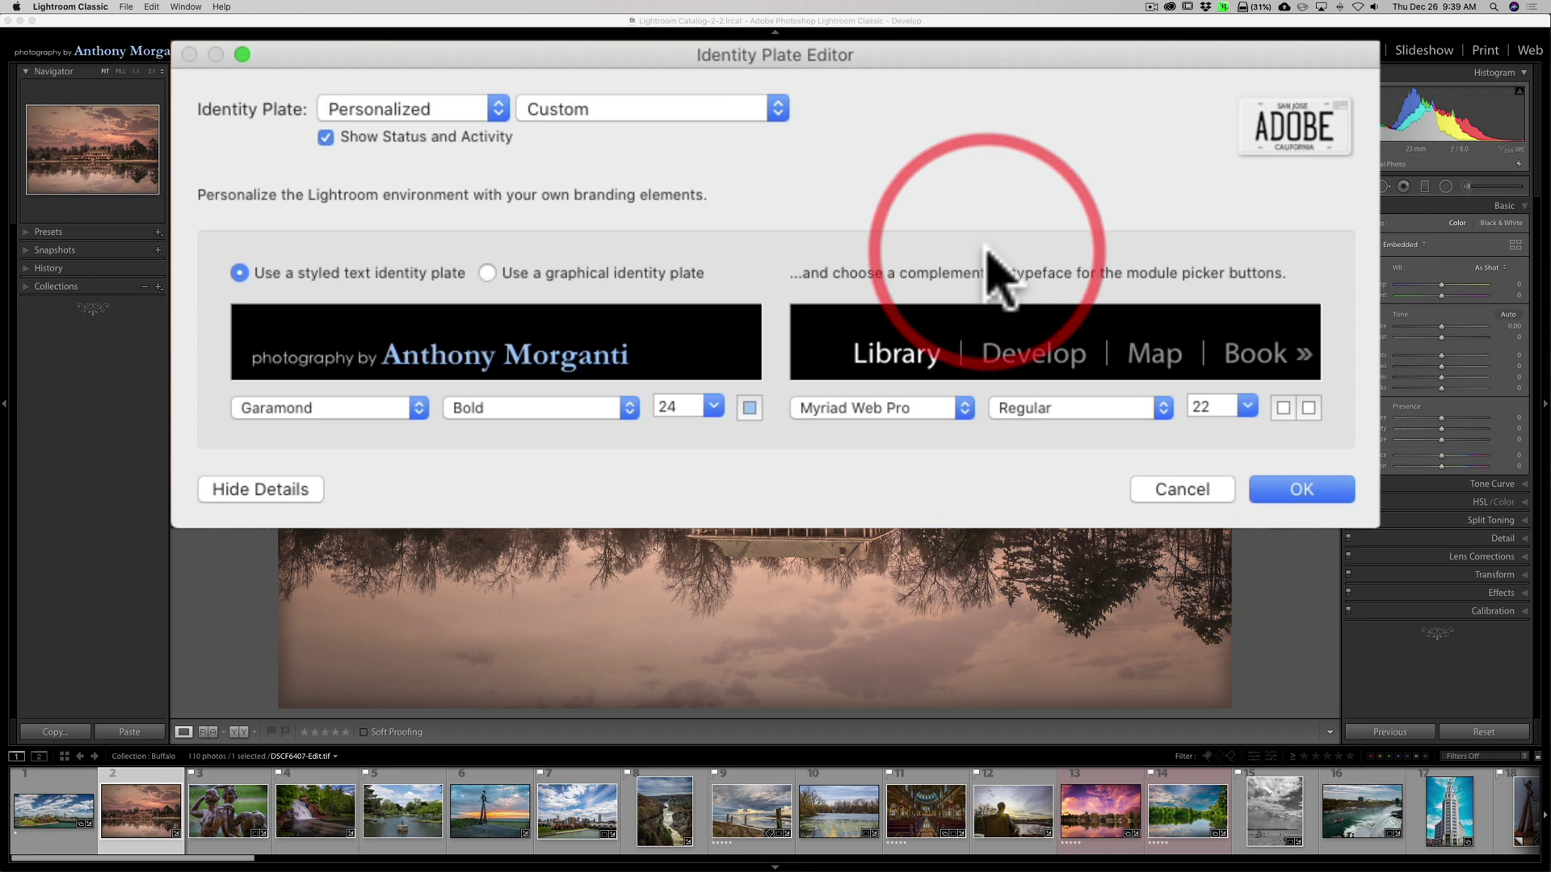
click(1301, 491)
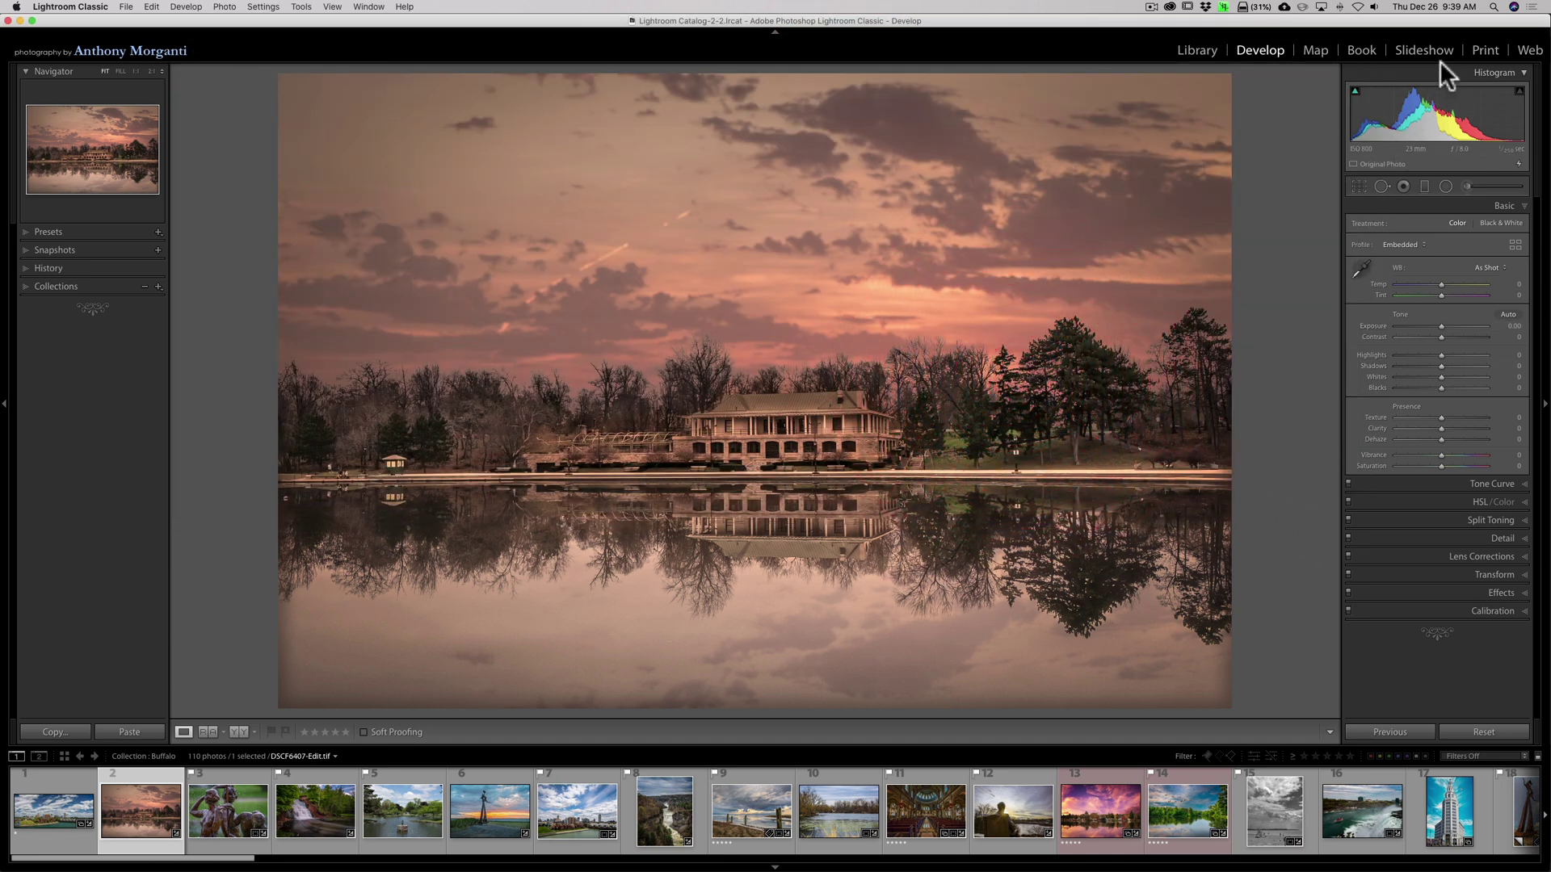
- Switch to the Slideshow module and choose "My Lousy IP" as the identity plate overlay on the slides
click(1437, 50)
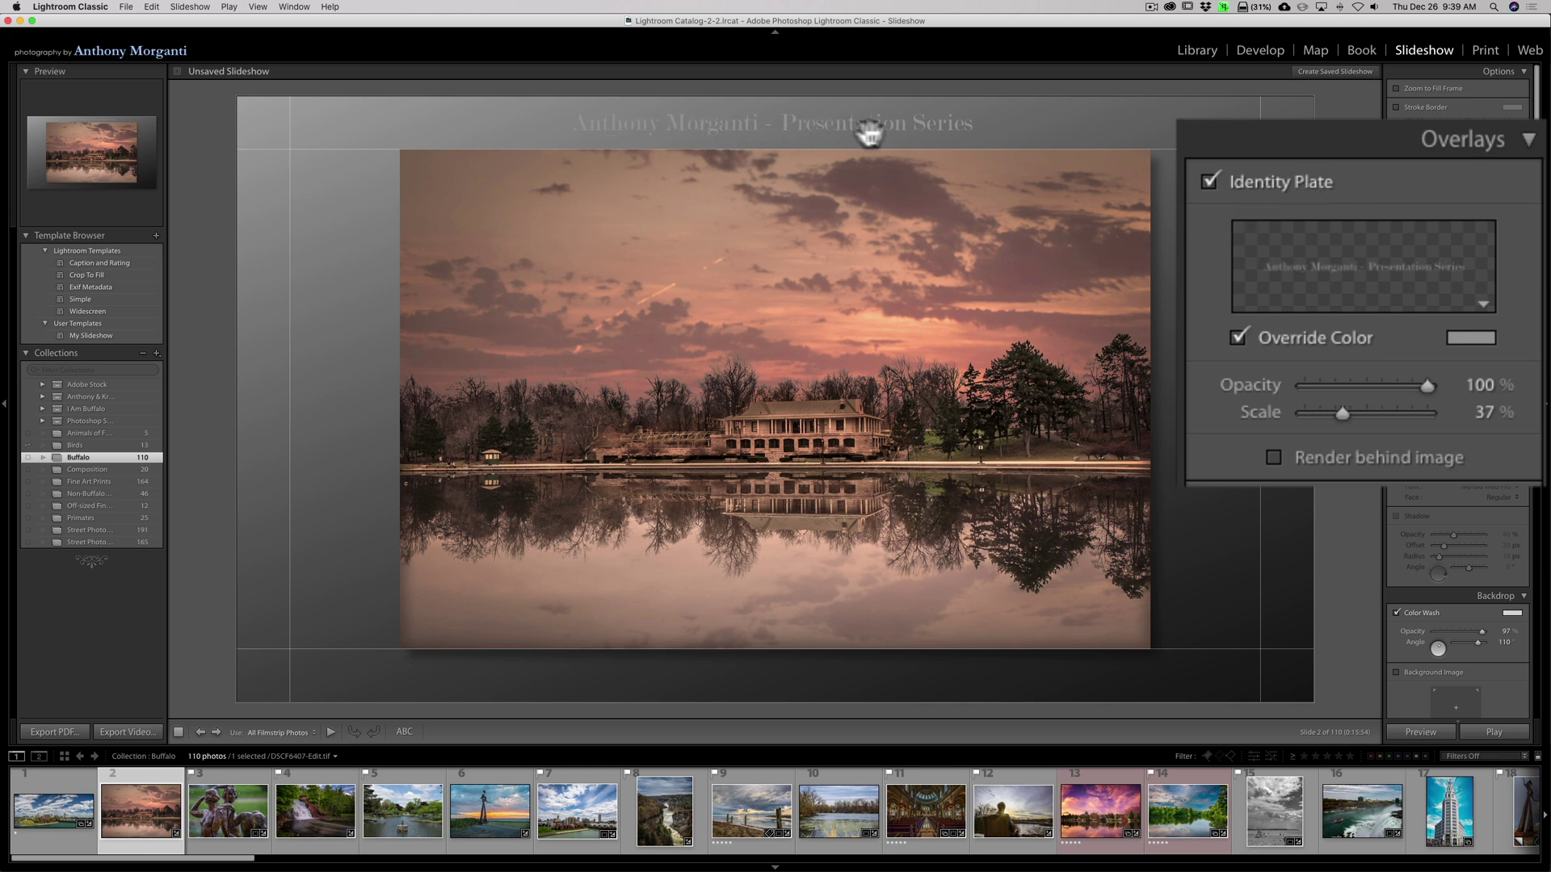
click(1339, 263)
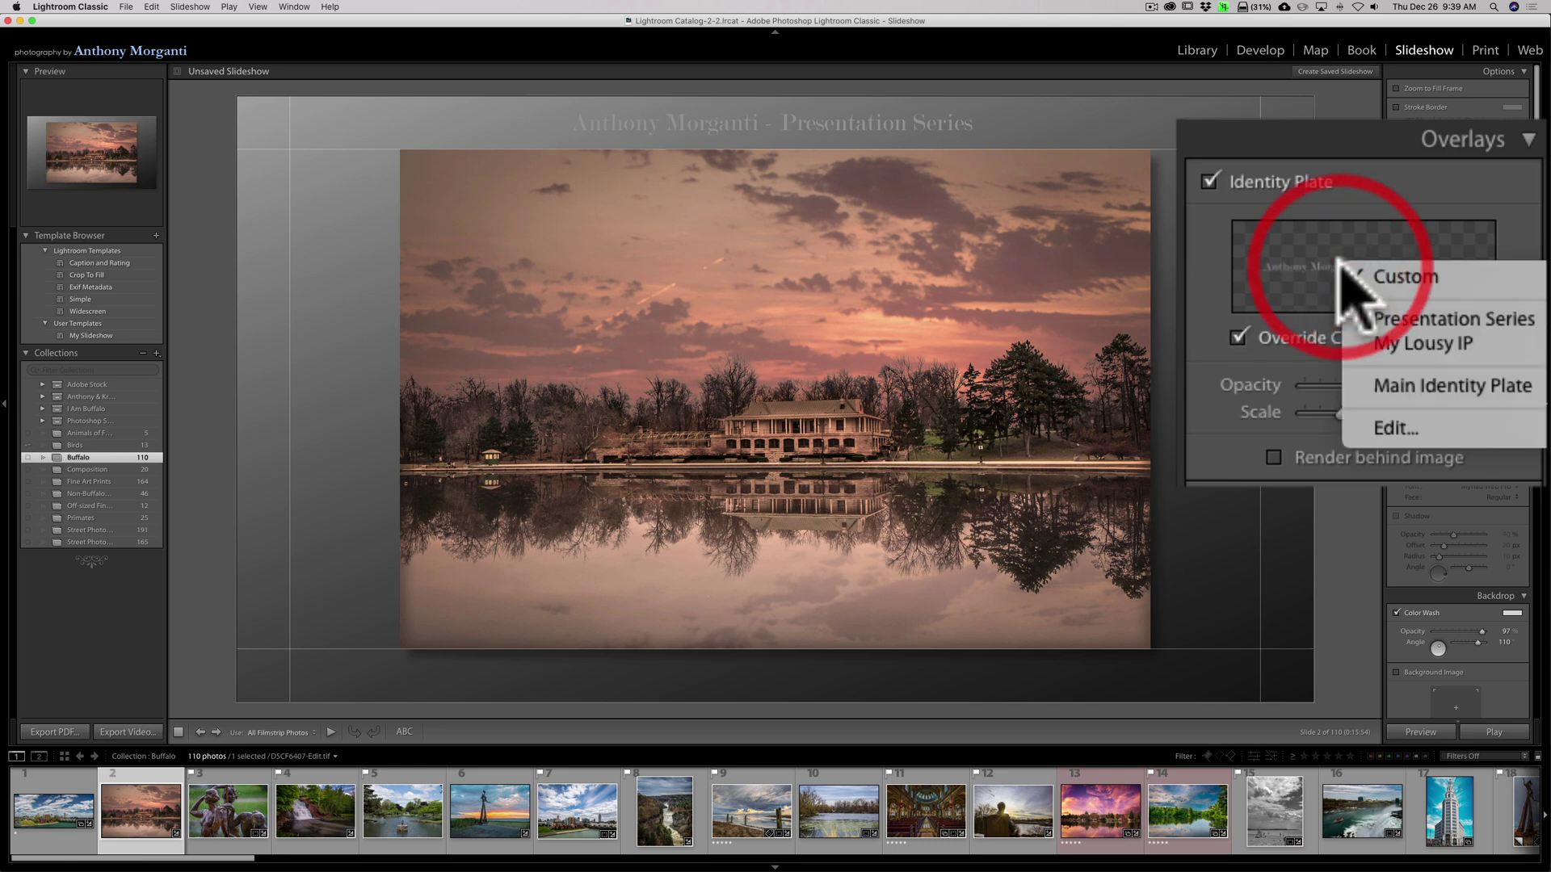
click(1369, 346)
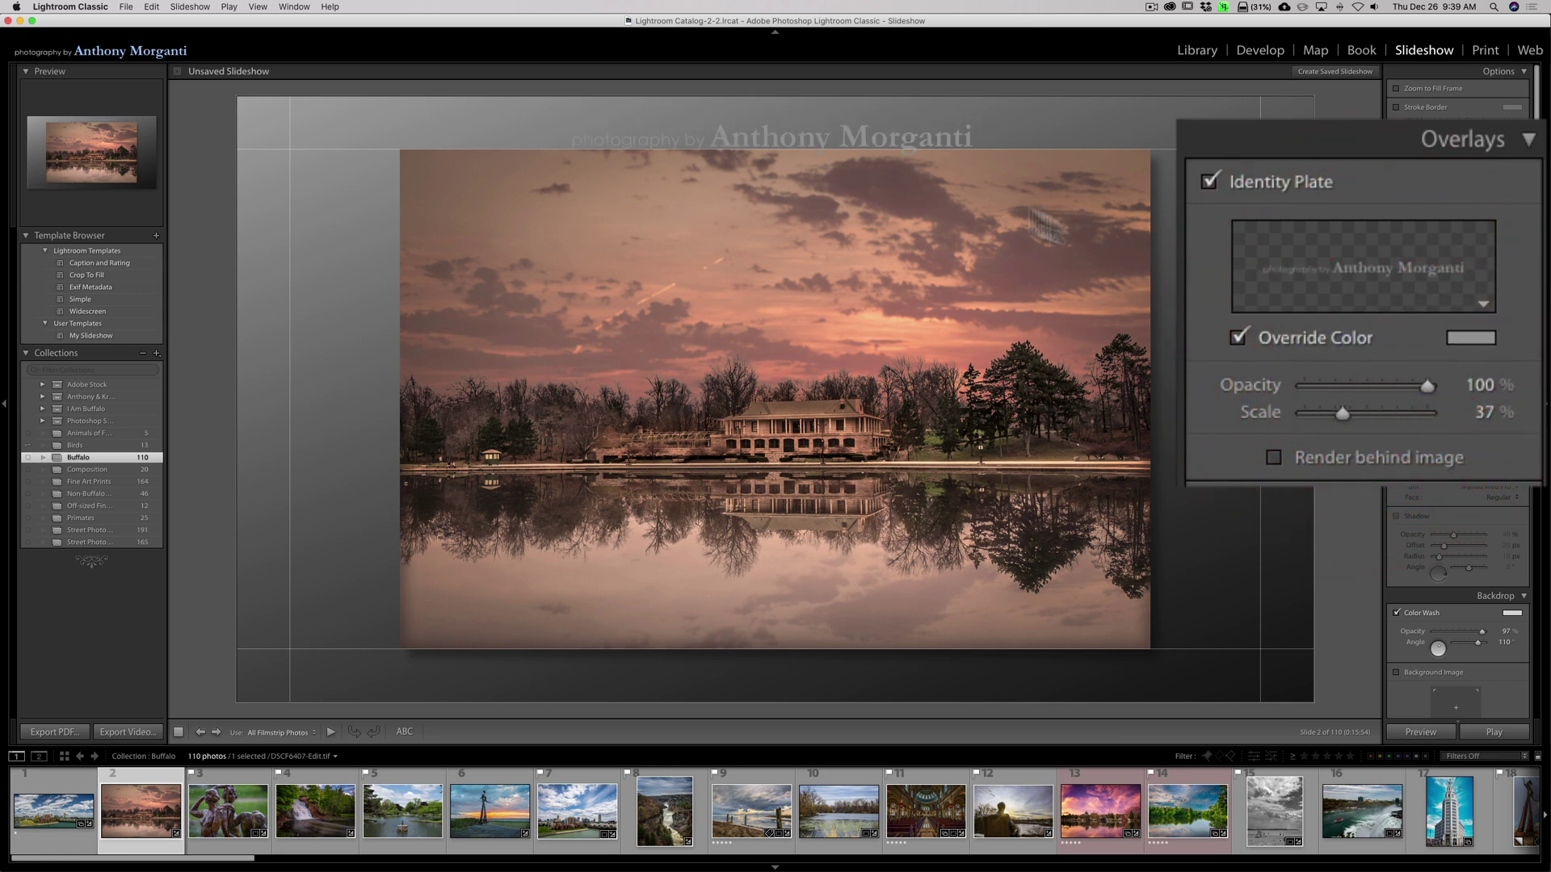
- Move the identity plate overlay from above the photo to the slide margin below it, keeping its opacity at 100%
drag(852, 139, 857, 672)
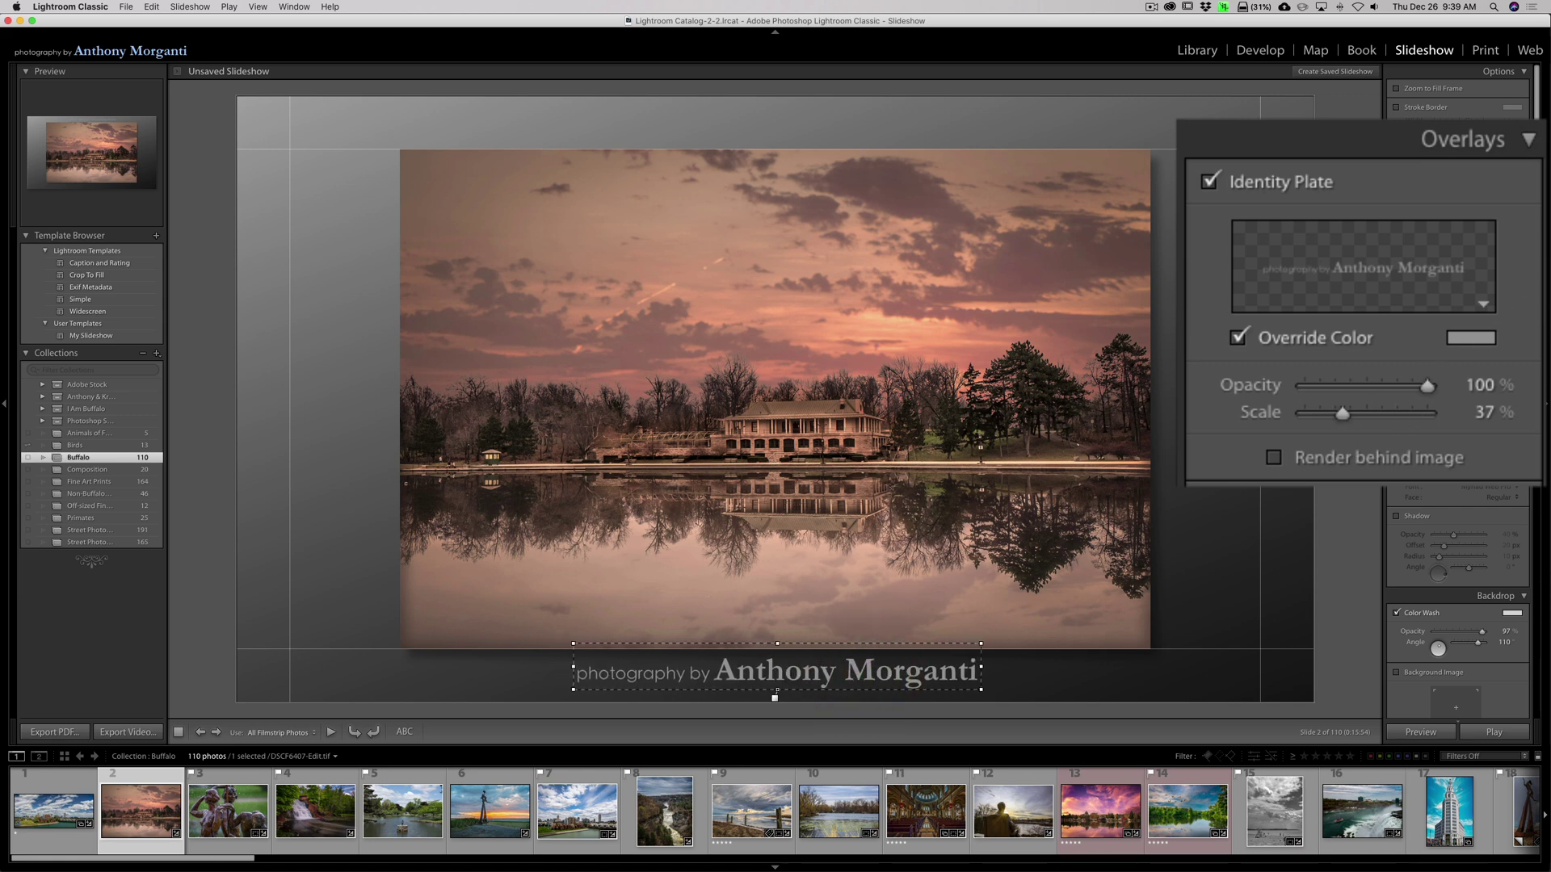
mouse_move(1427, 386)
mouse_down()
mouse_move(1391, 384)
mouse_move(1513, 415)
mouse_up()
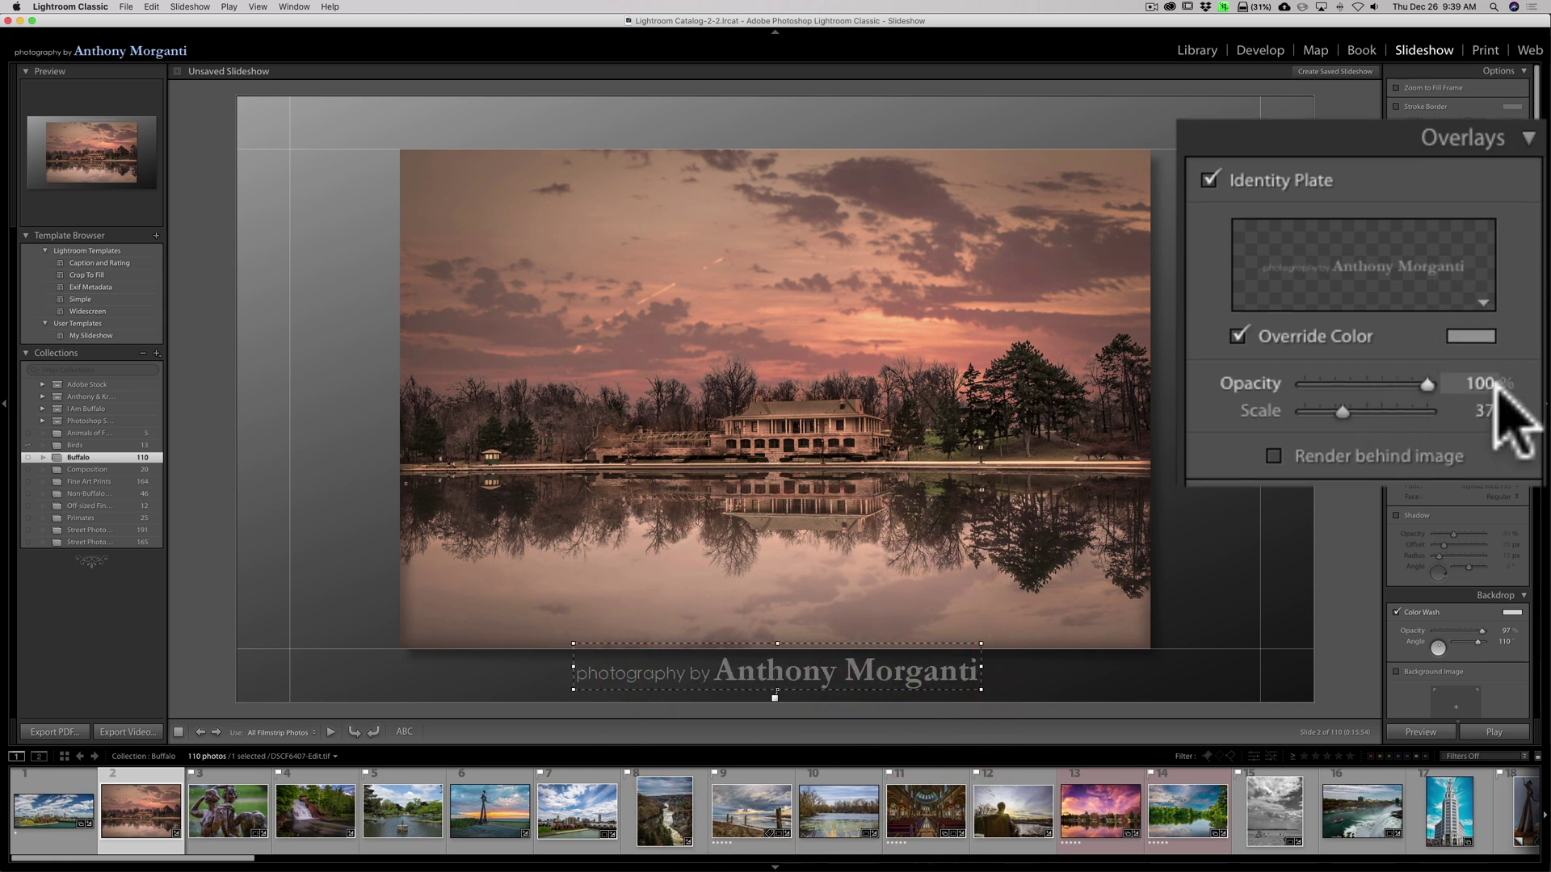
- Set the scale of the slideshow's identity plate overlay to 42% and return to the Develop module
mouse_move(1346, 402)
mouse_down()
mouse_move(1416, 409)
mouse_move(1344, 402)
mouse_up()
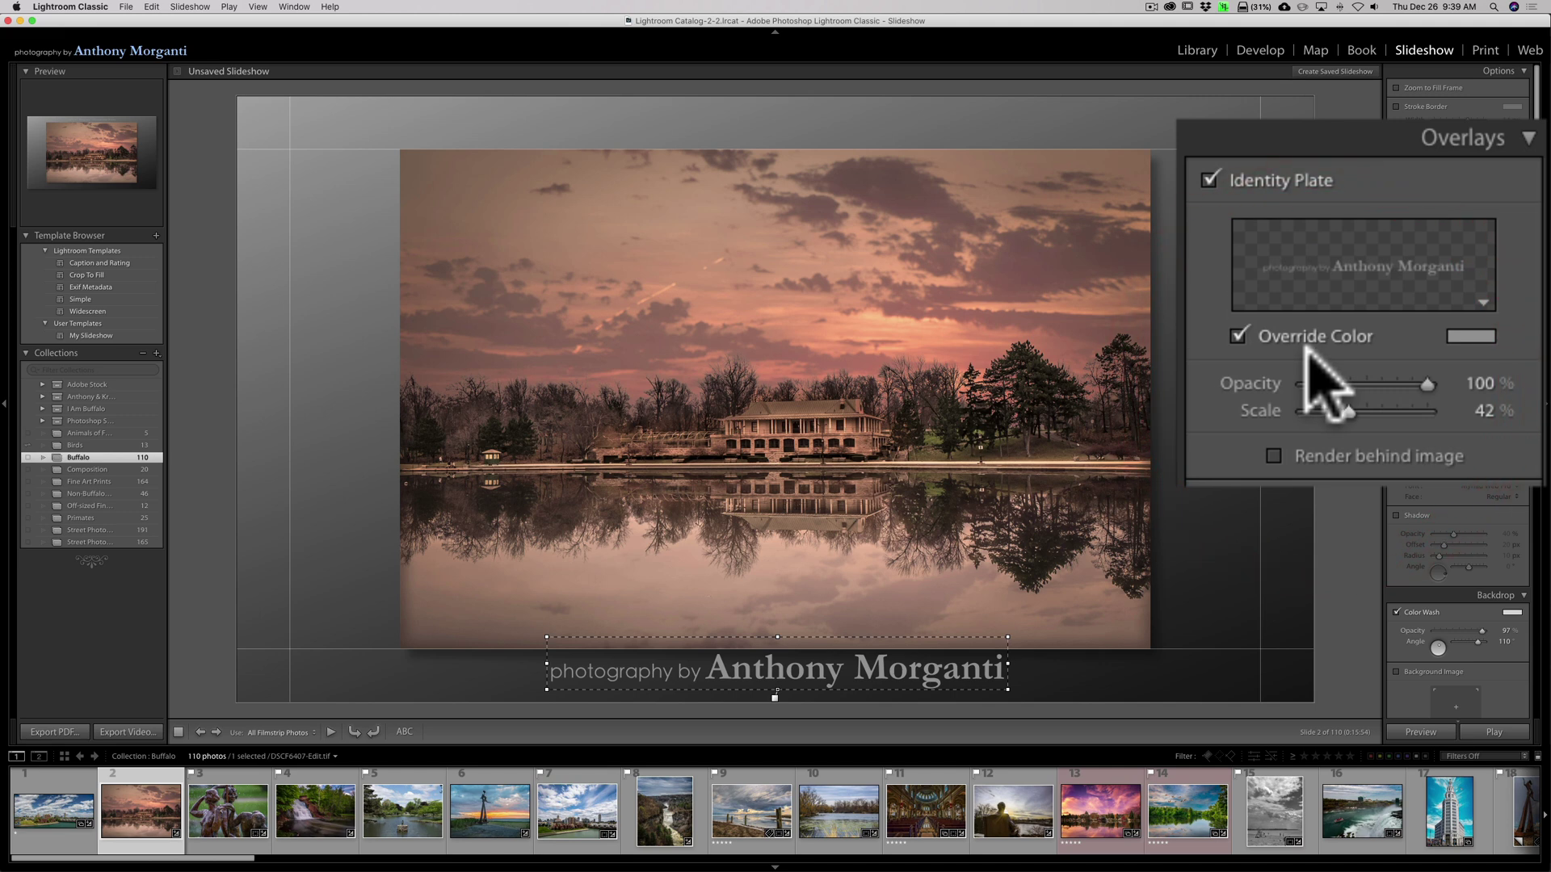
click(1265, 47)
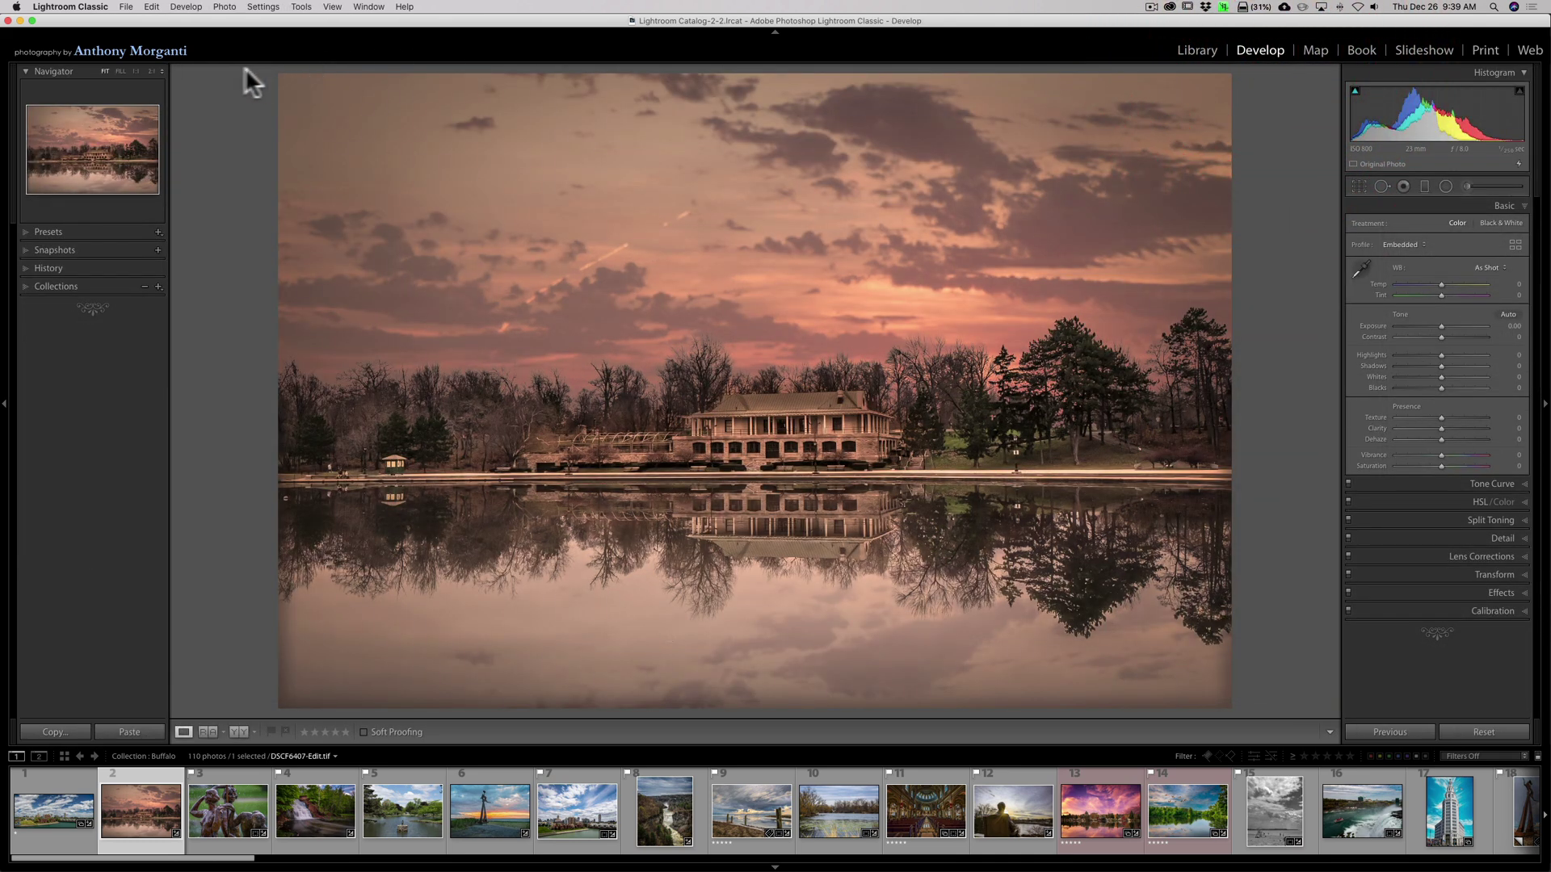
- Switch the personalized identity plate from styled text to a graphical one, using Logo.png from the Desktop
click(78, 4)
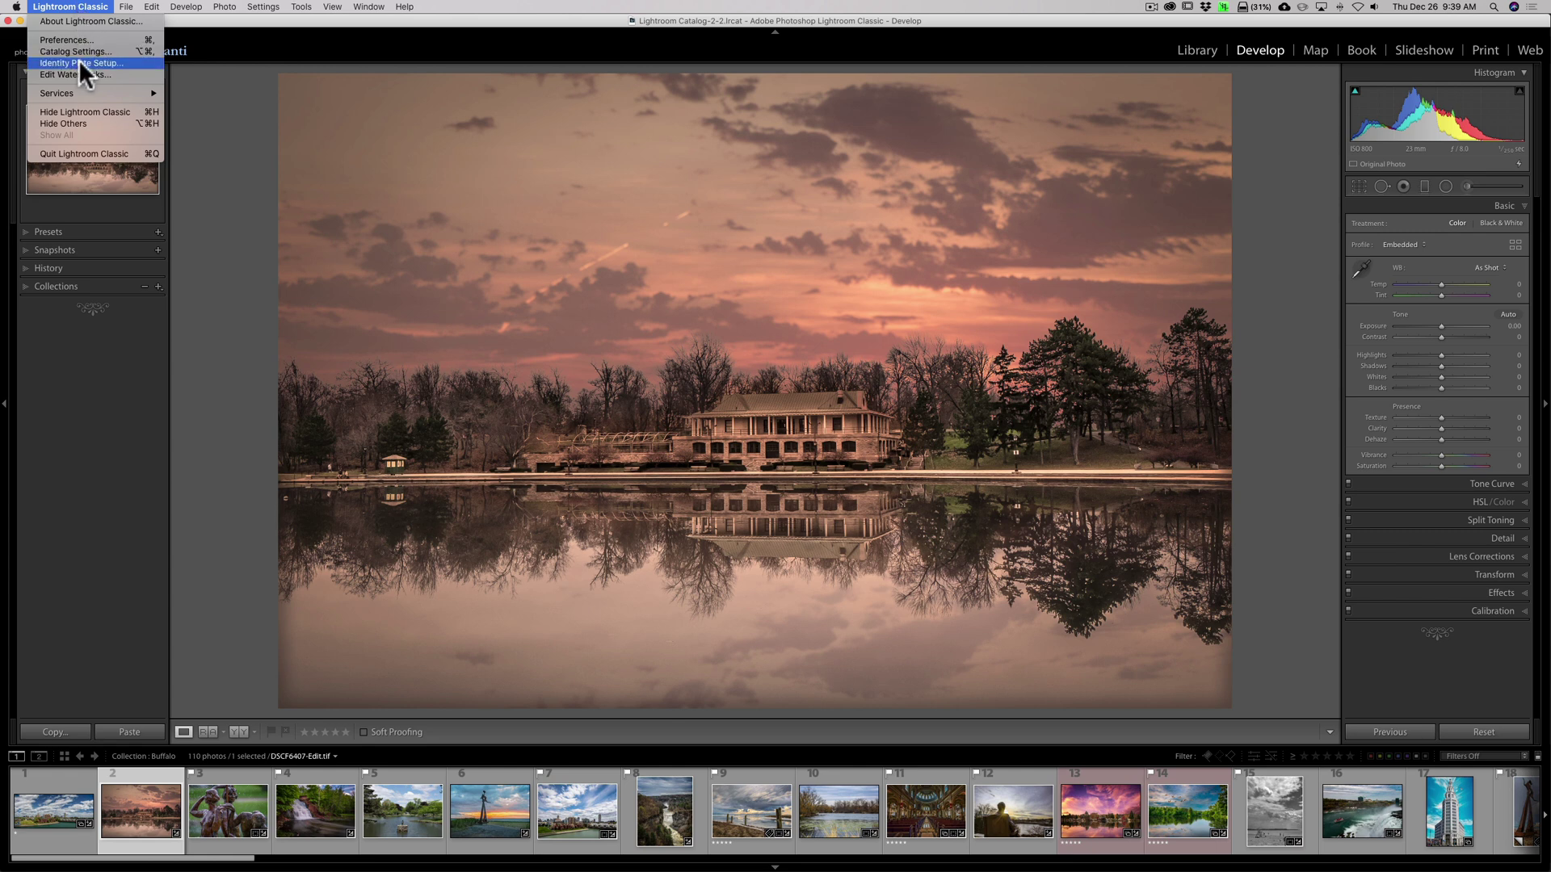
click(79, 62)
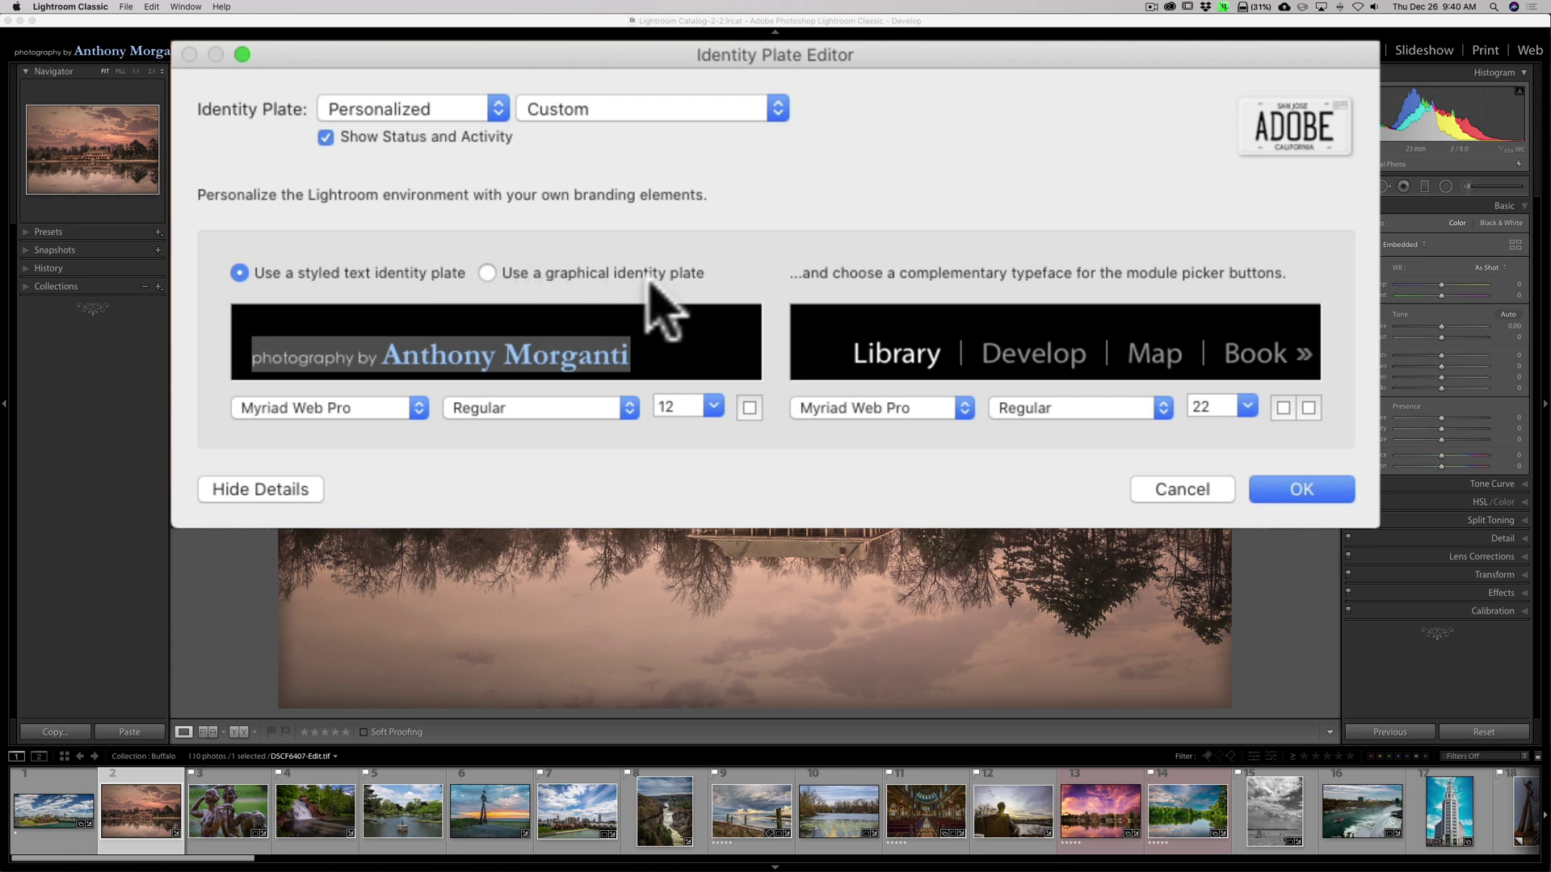
click(486, 272)
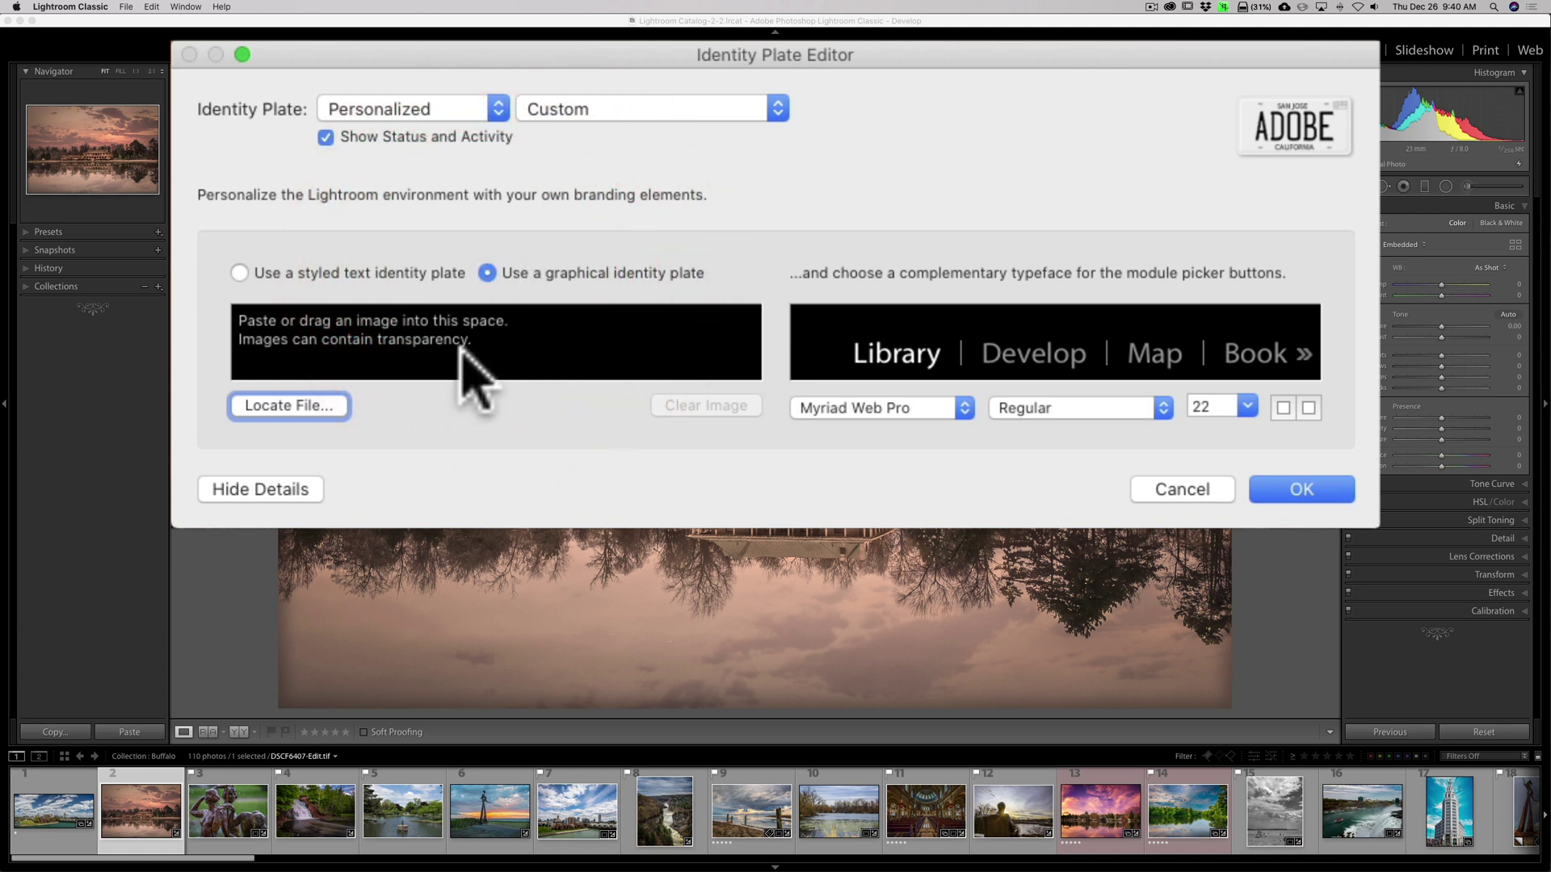
click(312, 402)
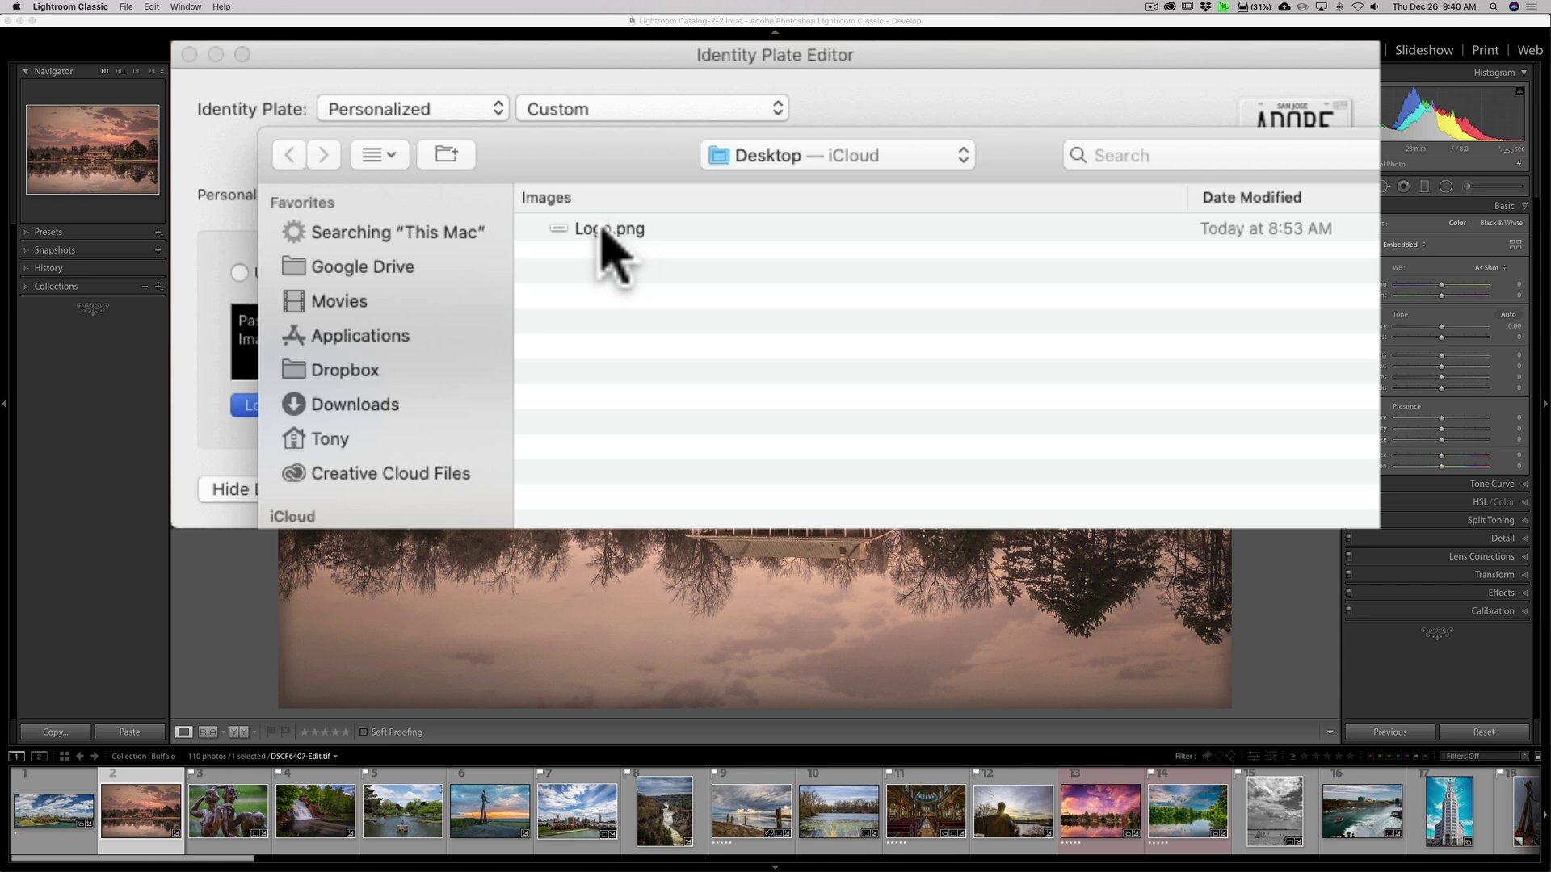
click(607, 229)
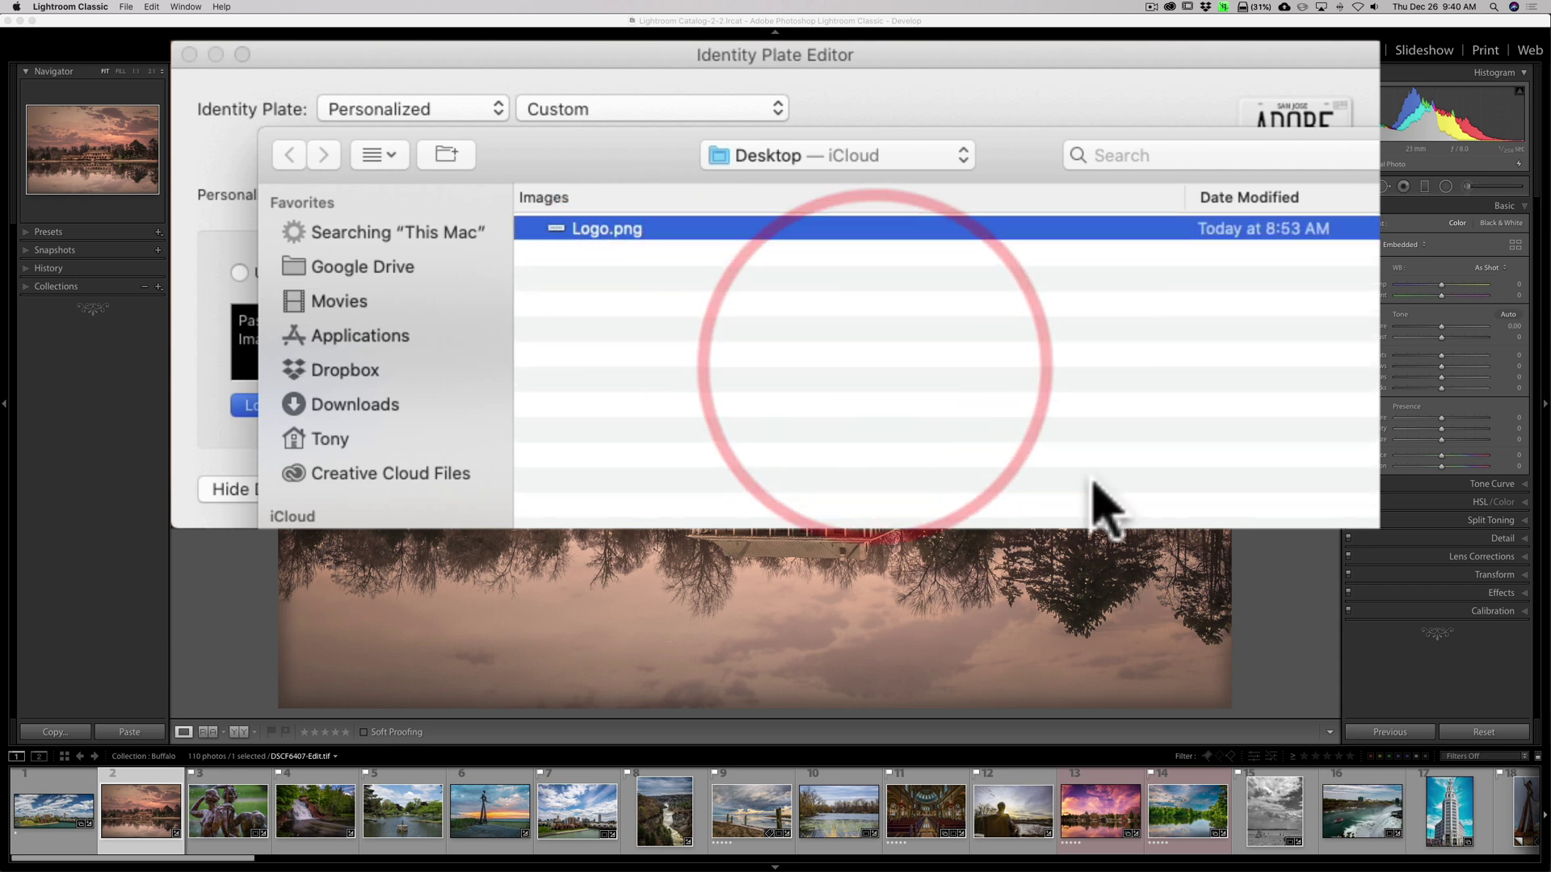
key(Return)
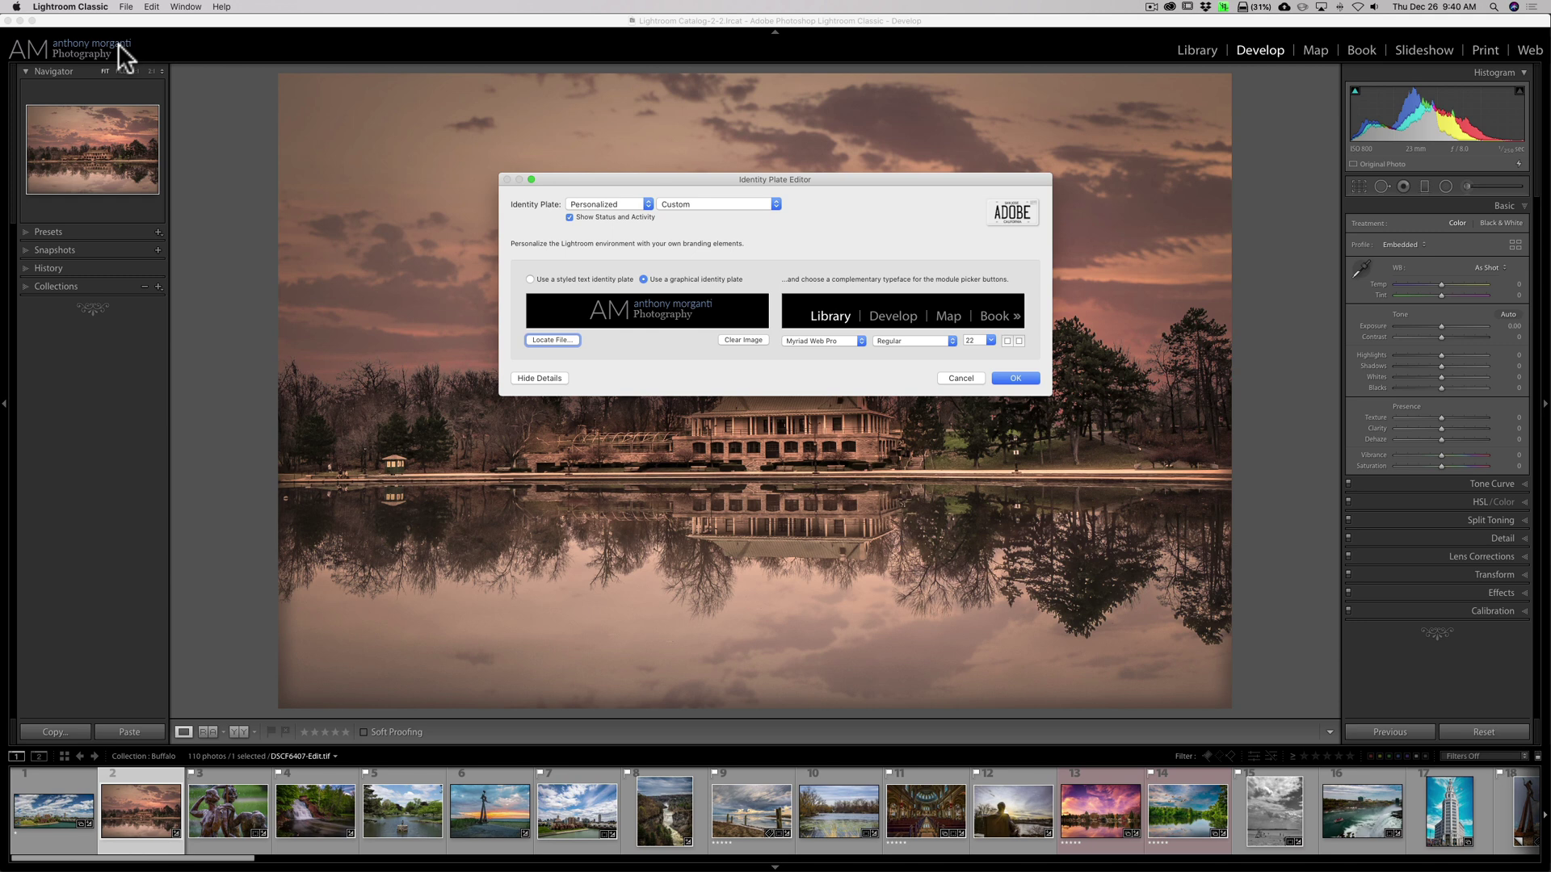
- Save the graphical identity plate under the name "My Logo IP"
click(777, 204)
click(685, 251)
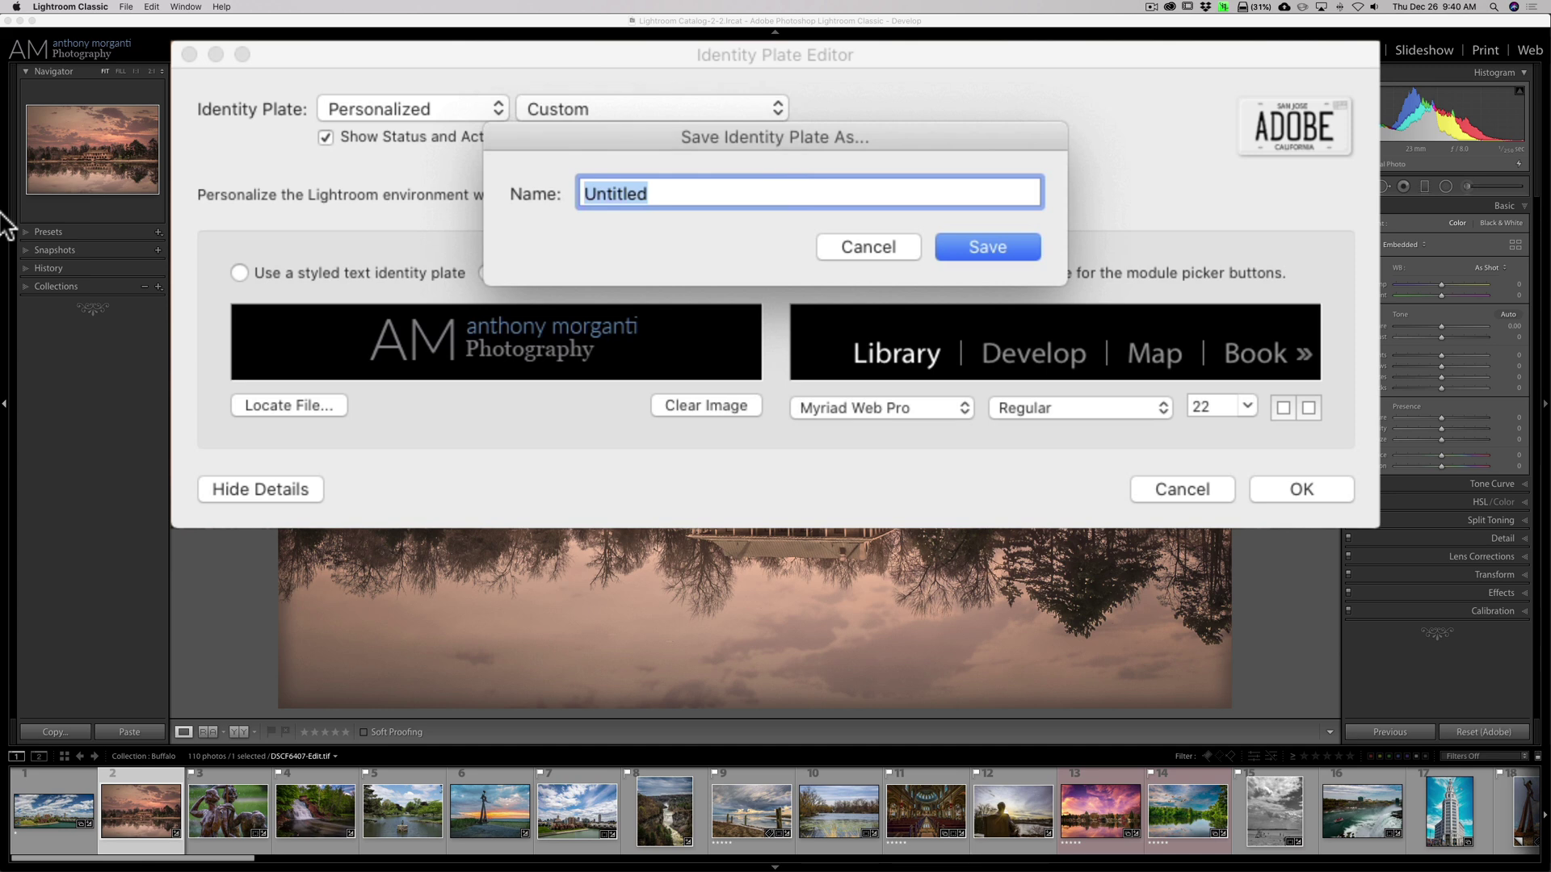
text(My Logo IP)
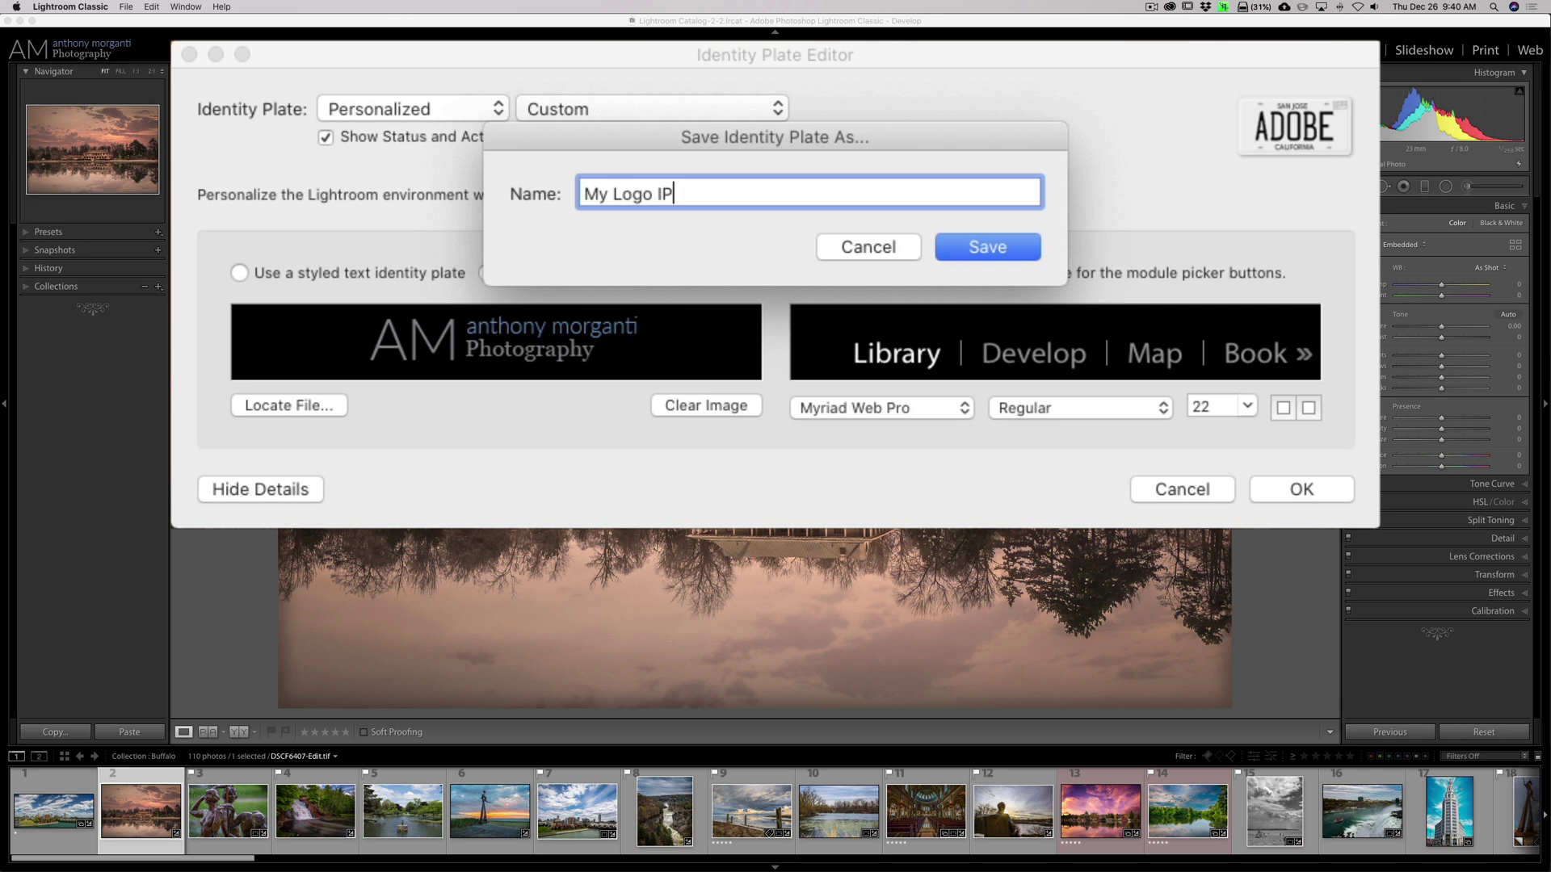
click(1005, 249)
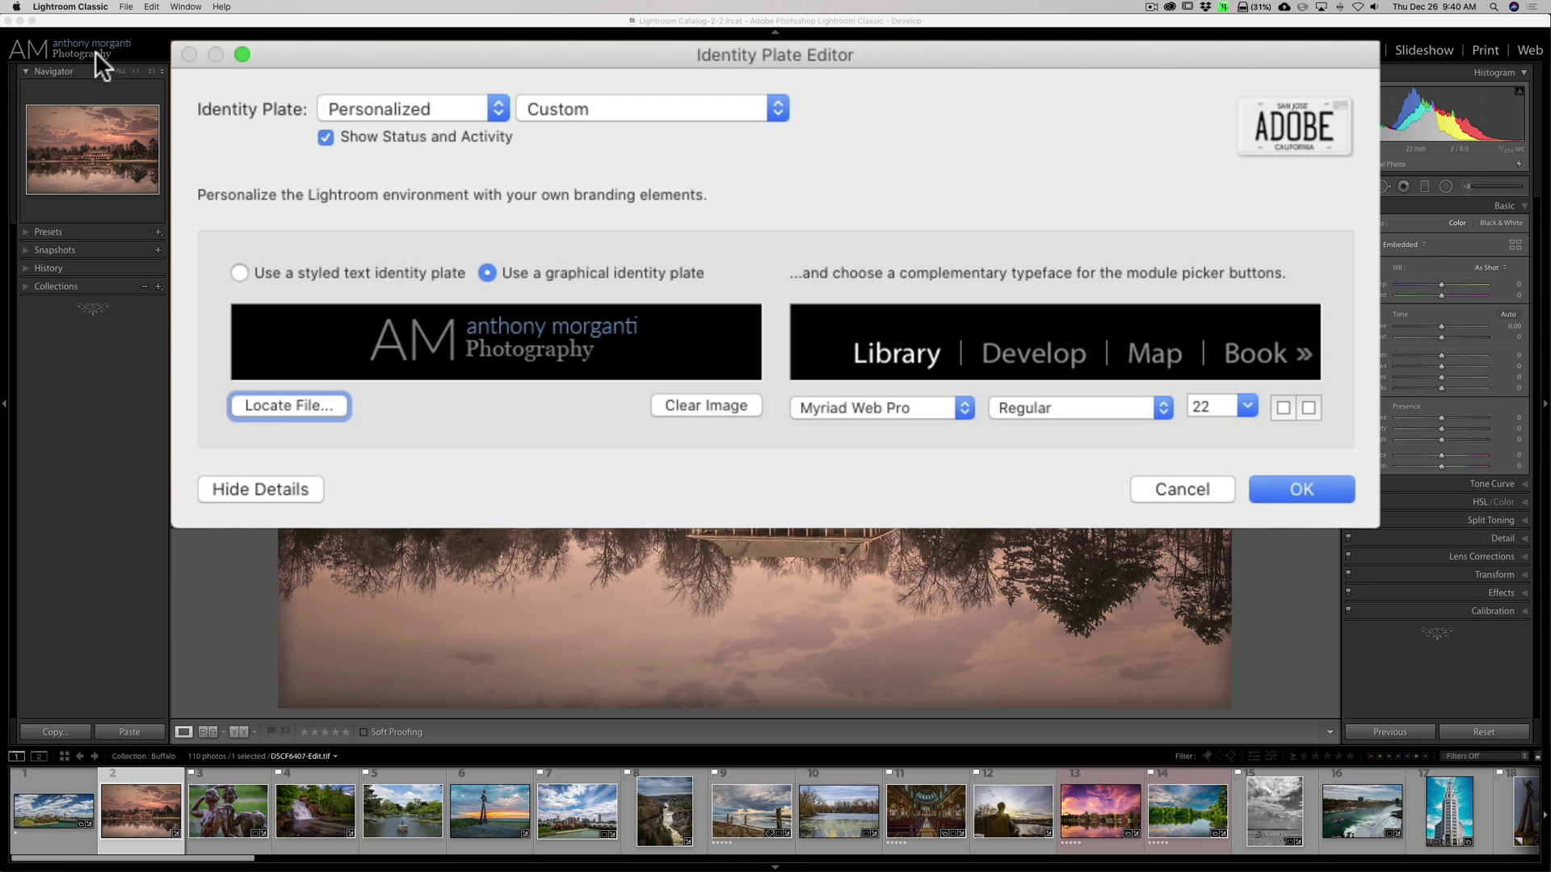
- Change the identity plate type from Personalized to Adobe ID and apply it to the main window
click(496, 110)
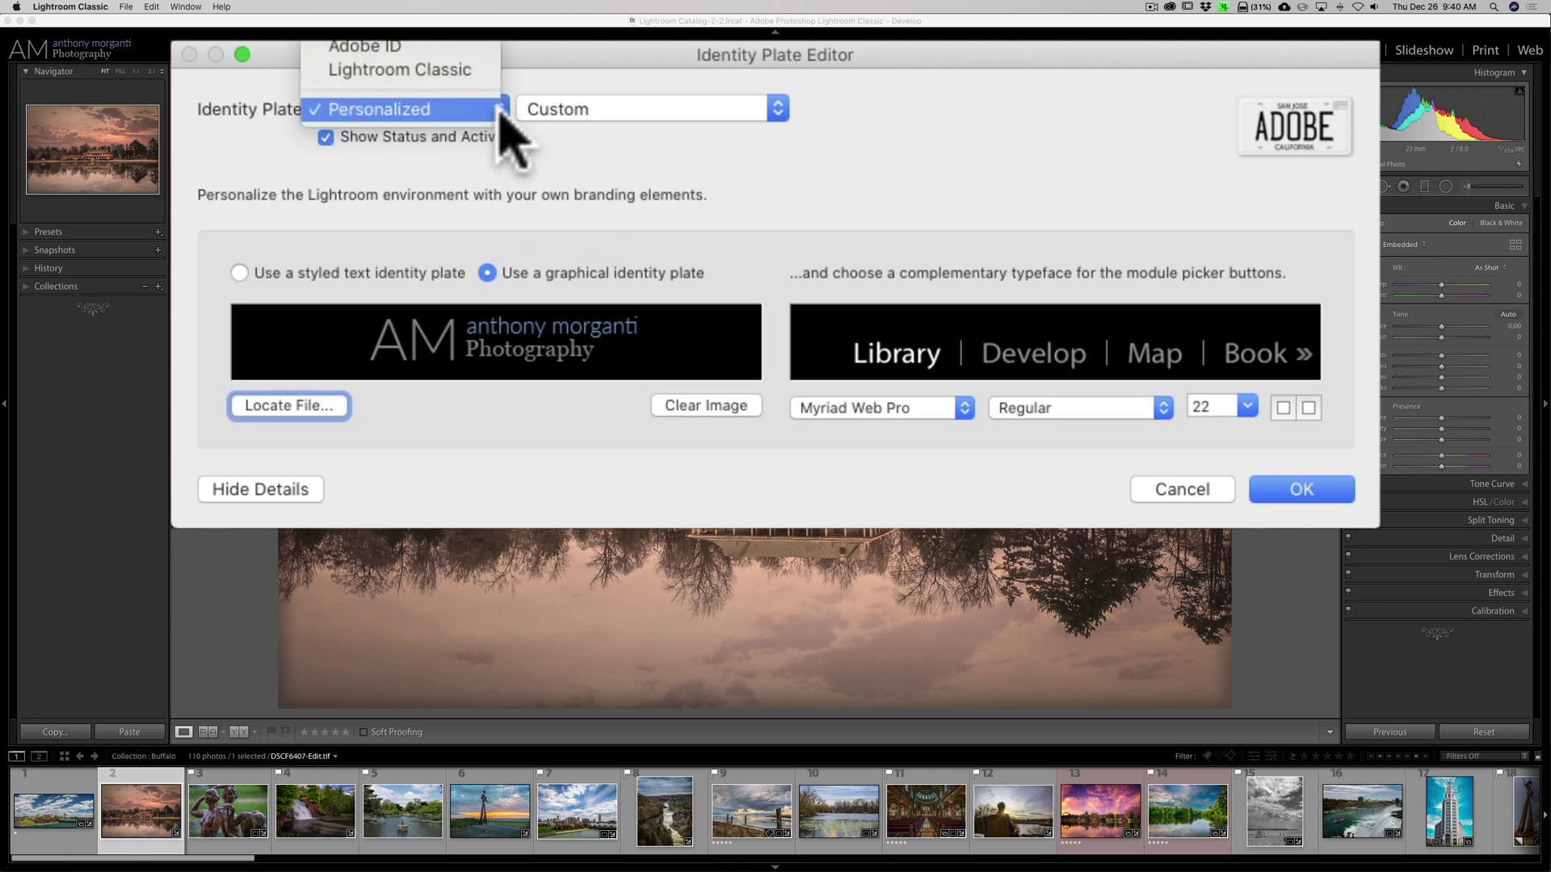
click(406, 49)
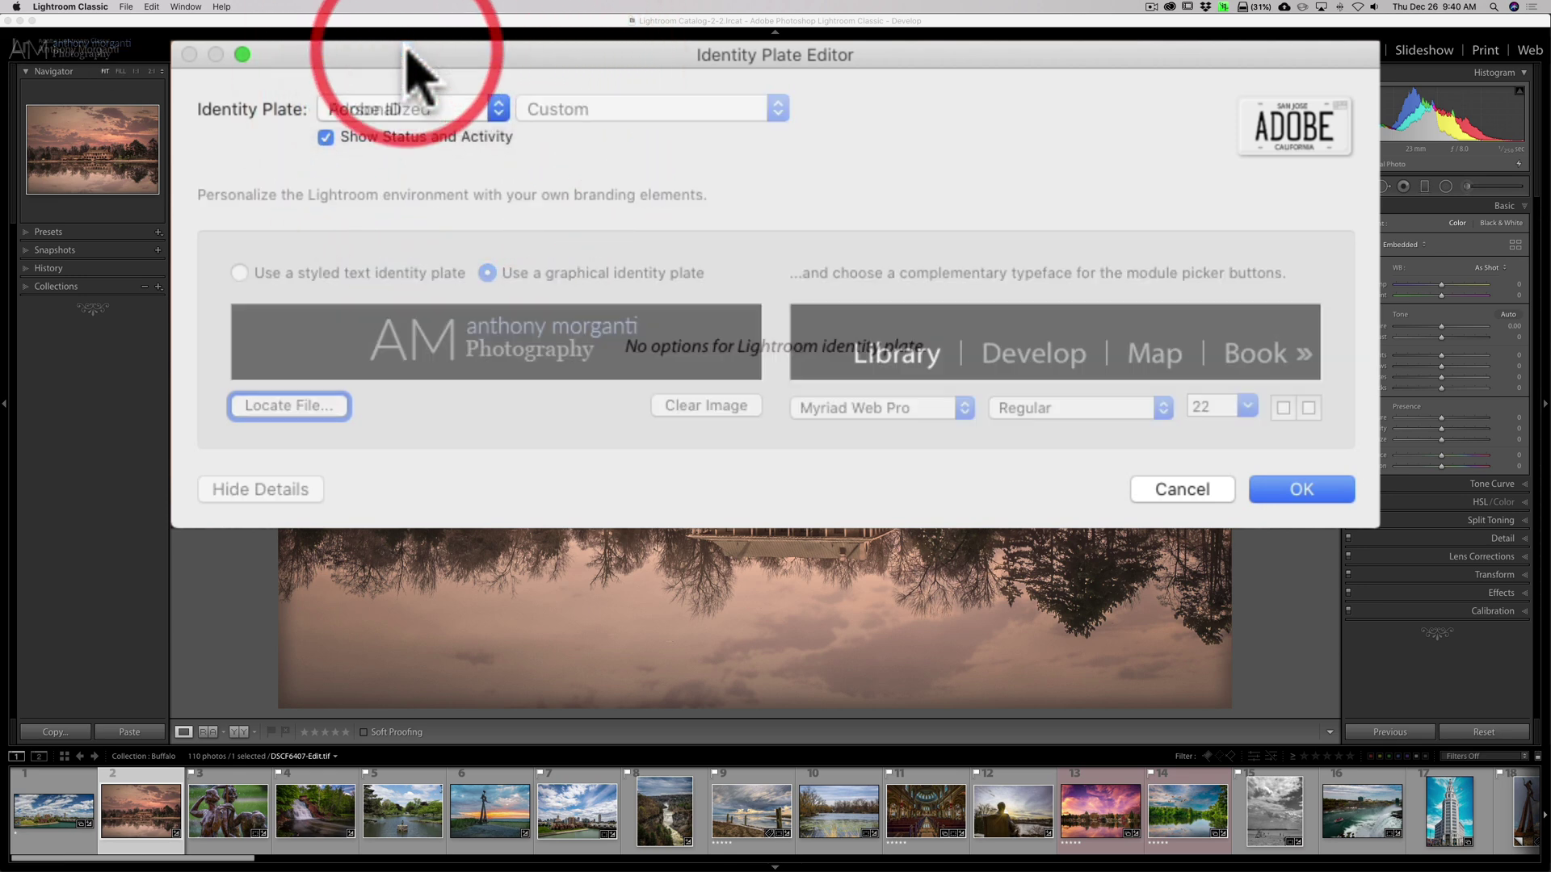
click(1341, 490)
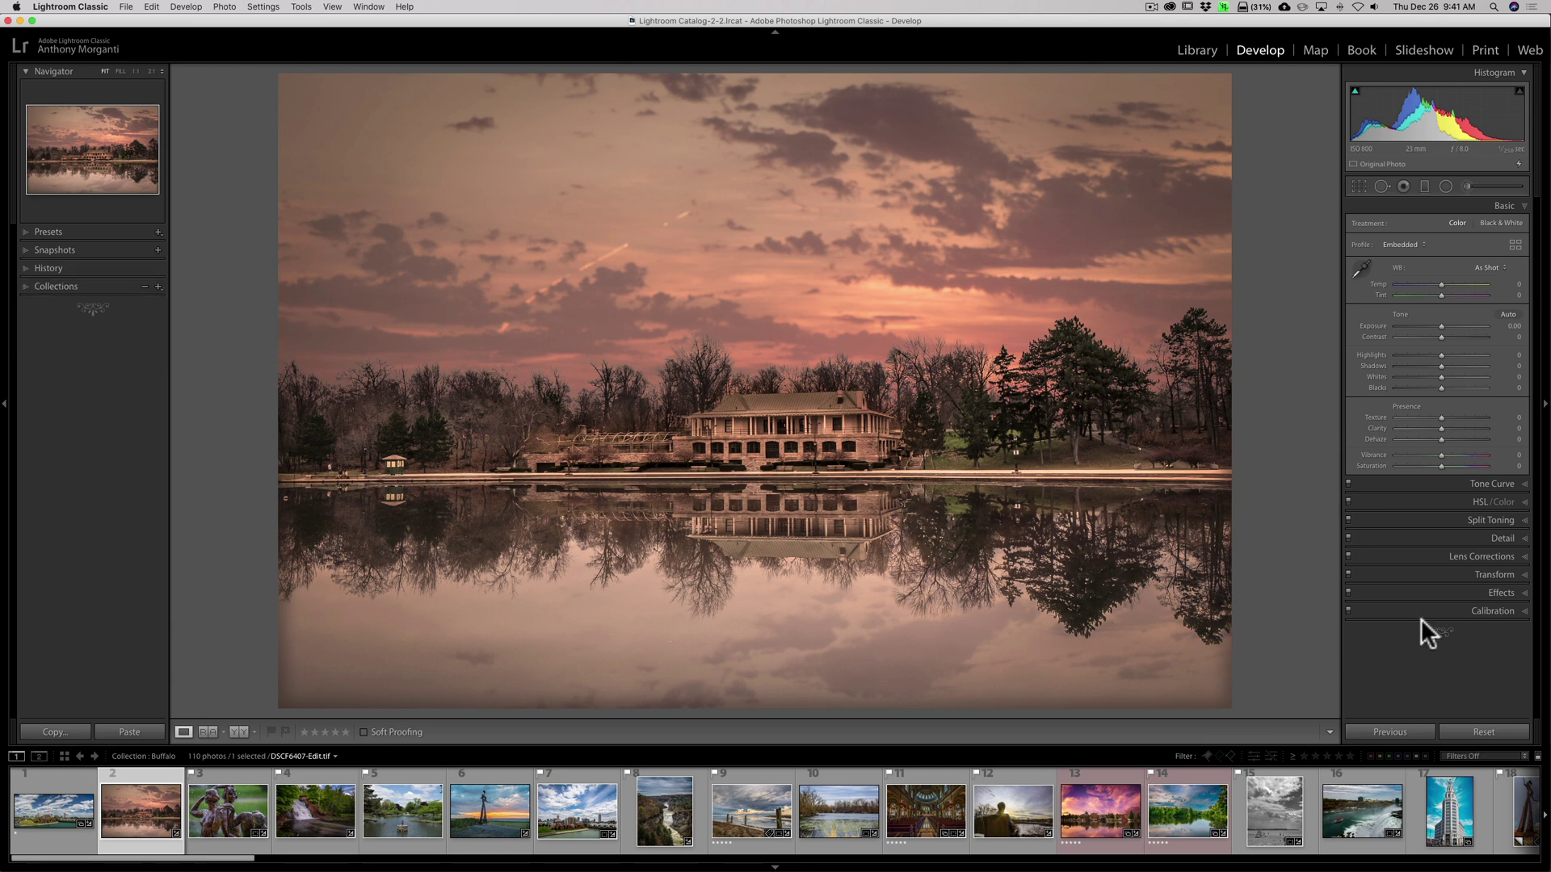
- Collapse the Basic adjustments and set the panel end marks to None (default) in the interface preferences
click(1525, 206)
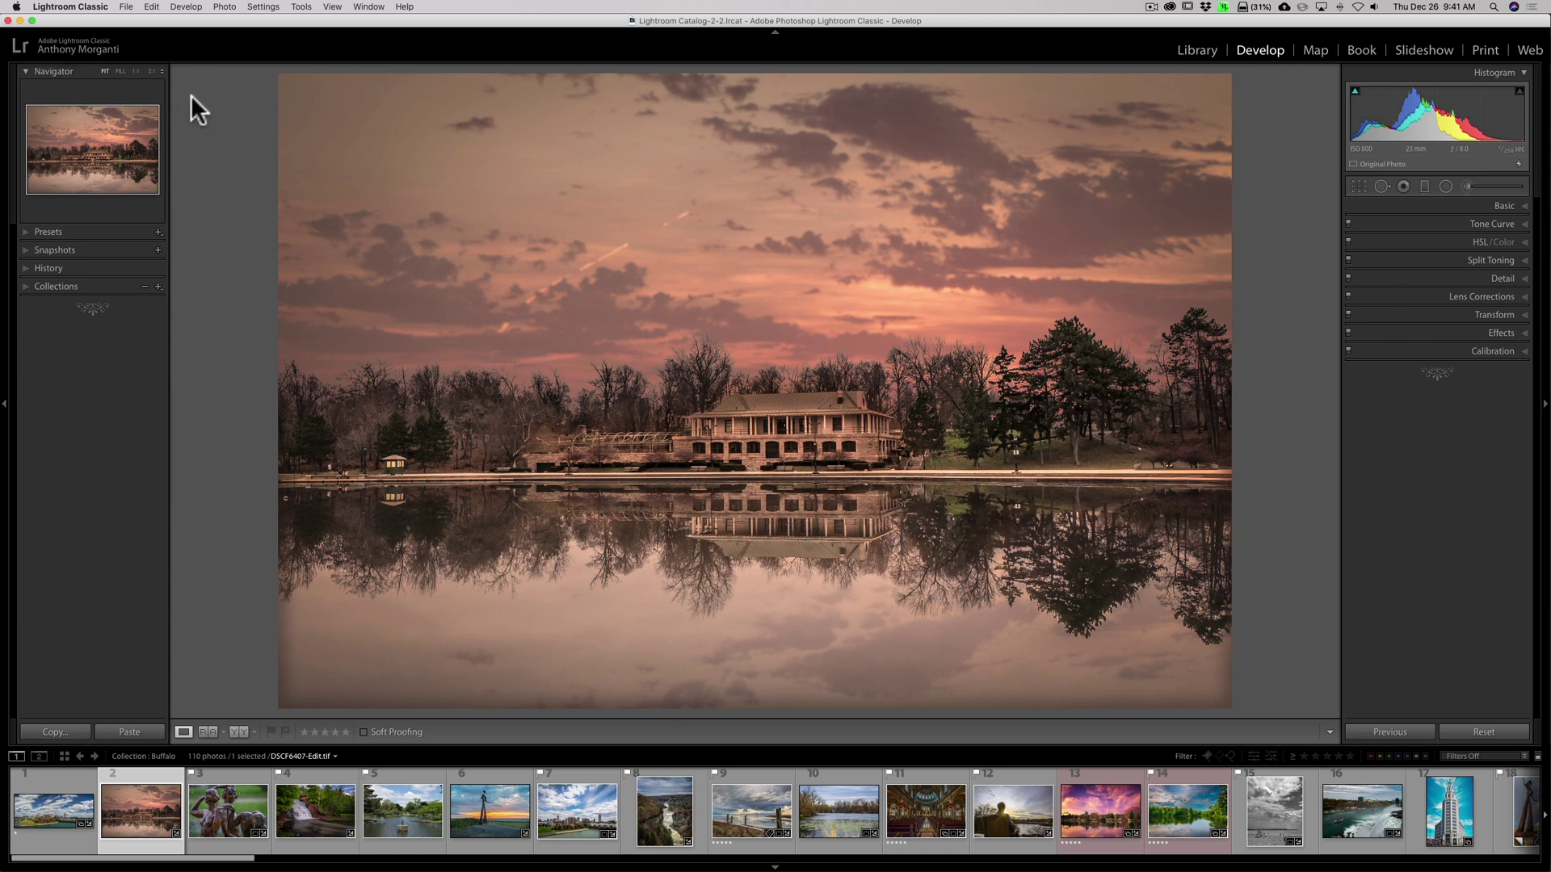
click(87, 6)
mouse_move(151, 9)
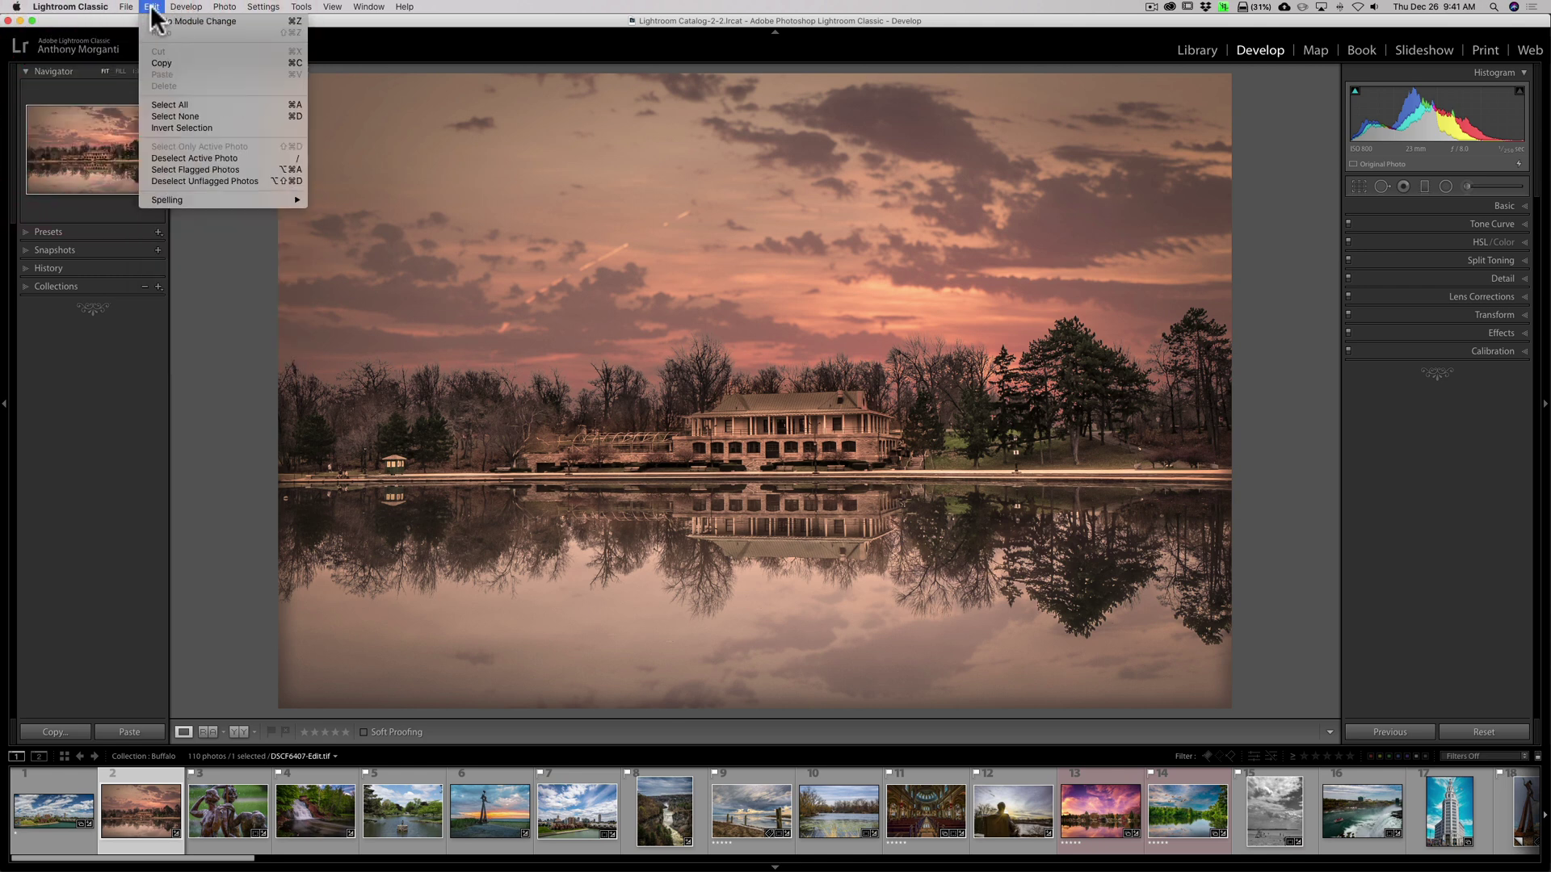
mouse_move(75, 9)
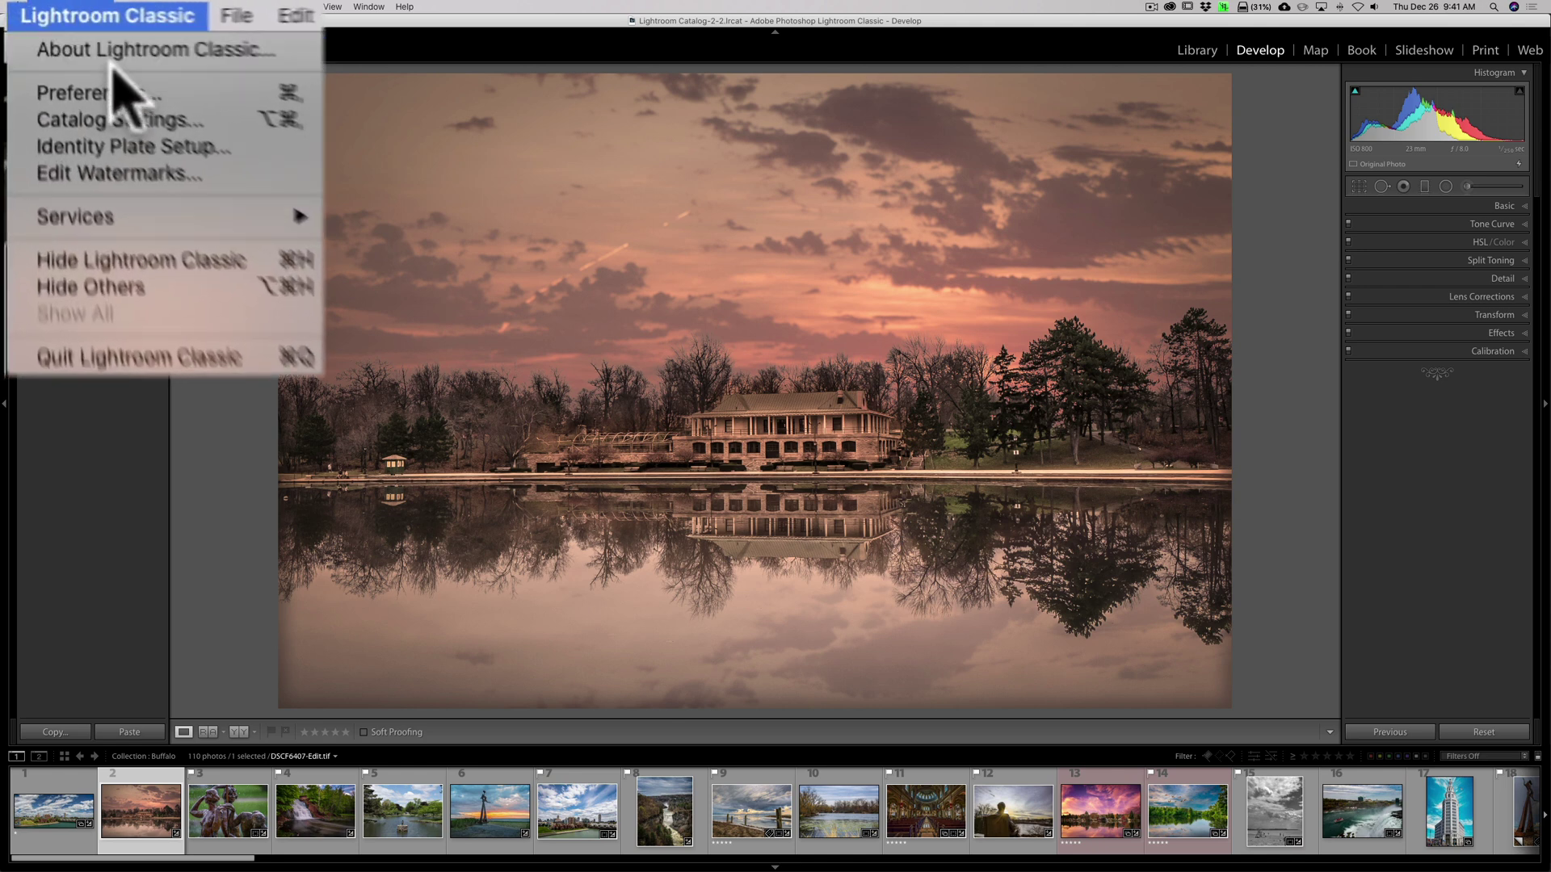
click(126, 100)
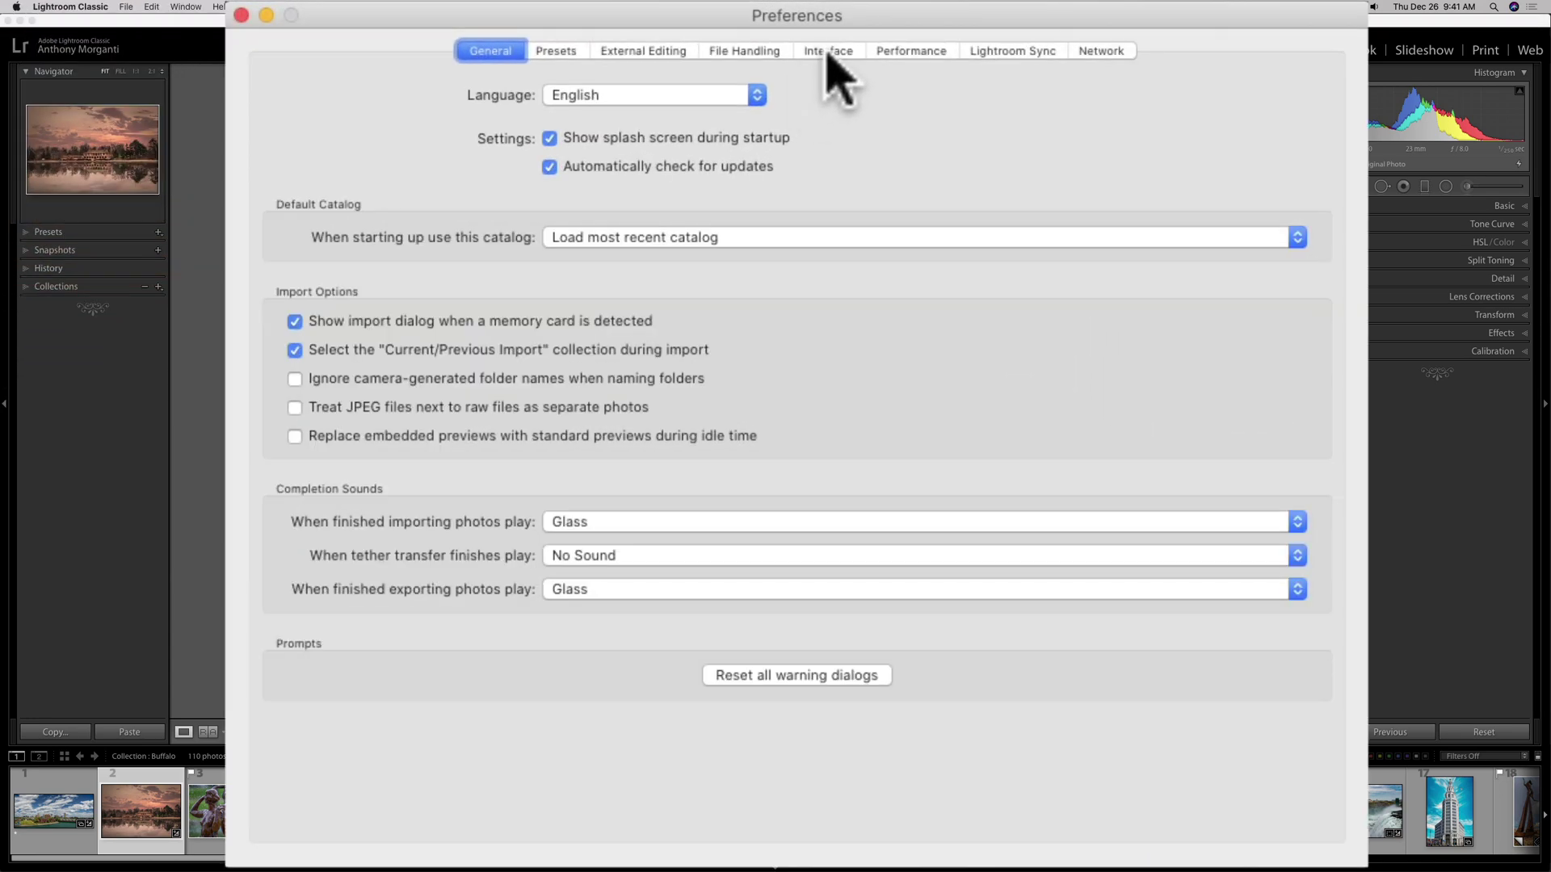
click(826, 53)
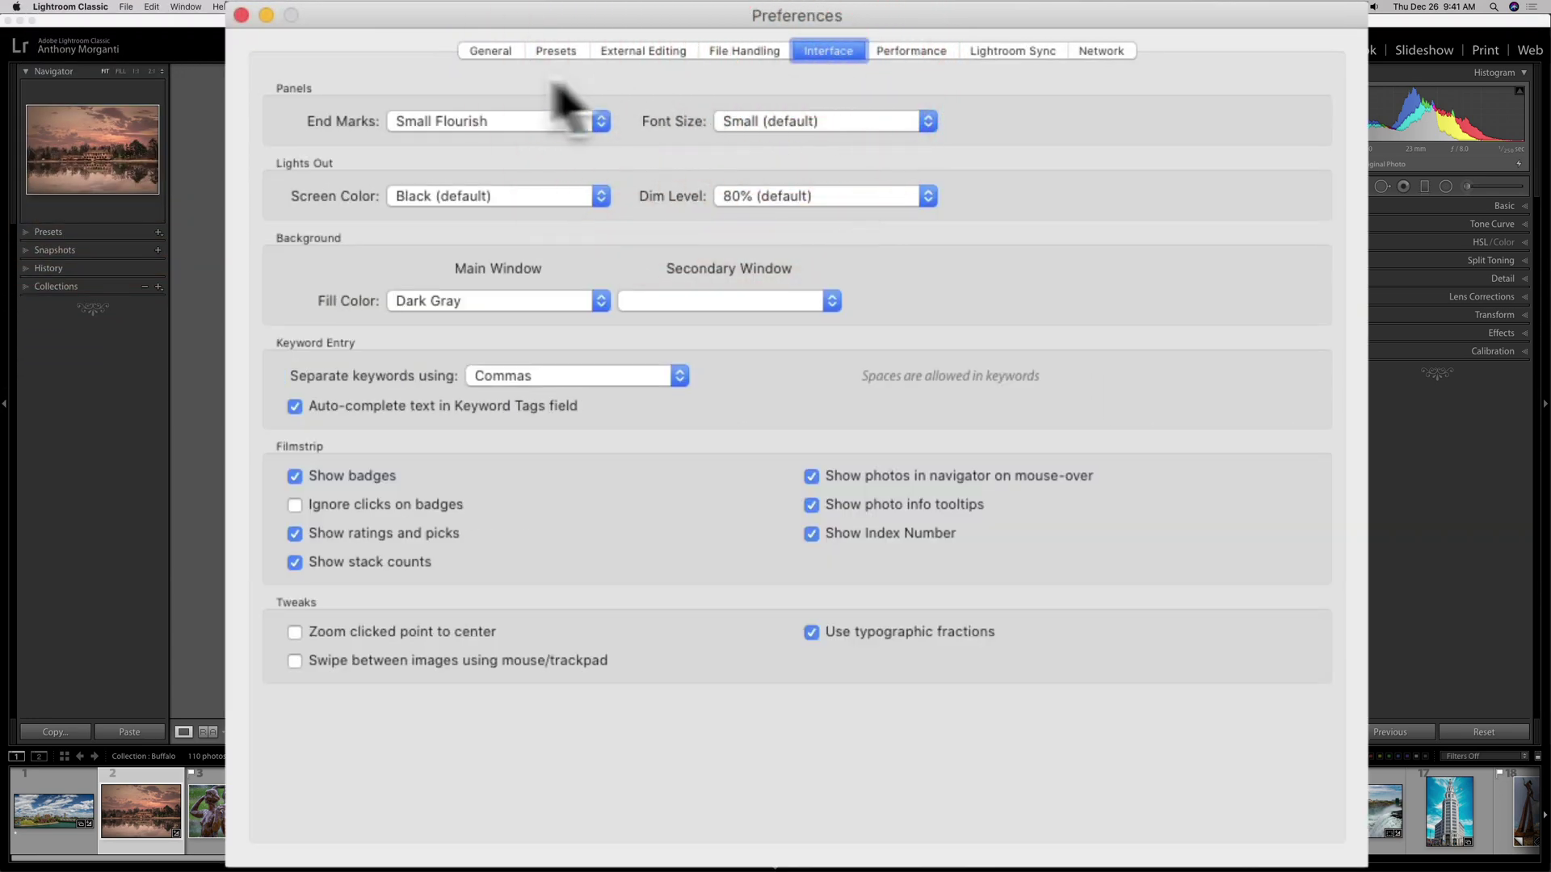
click(599, 121)
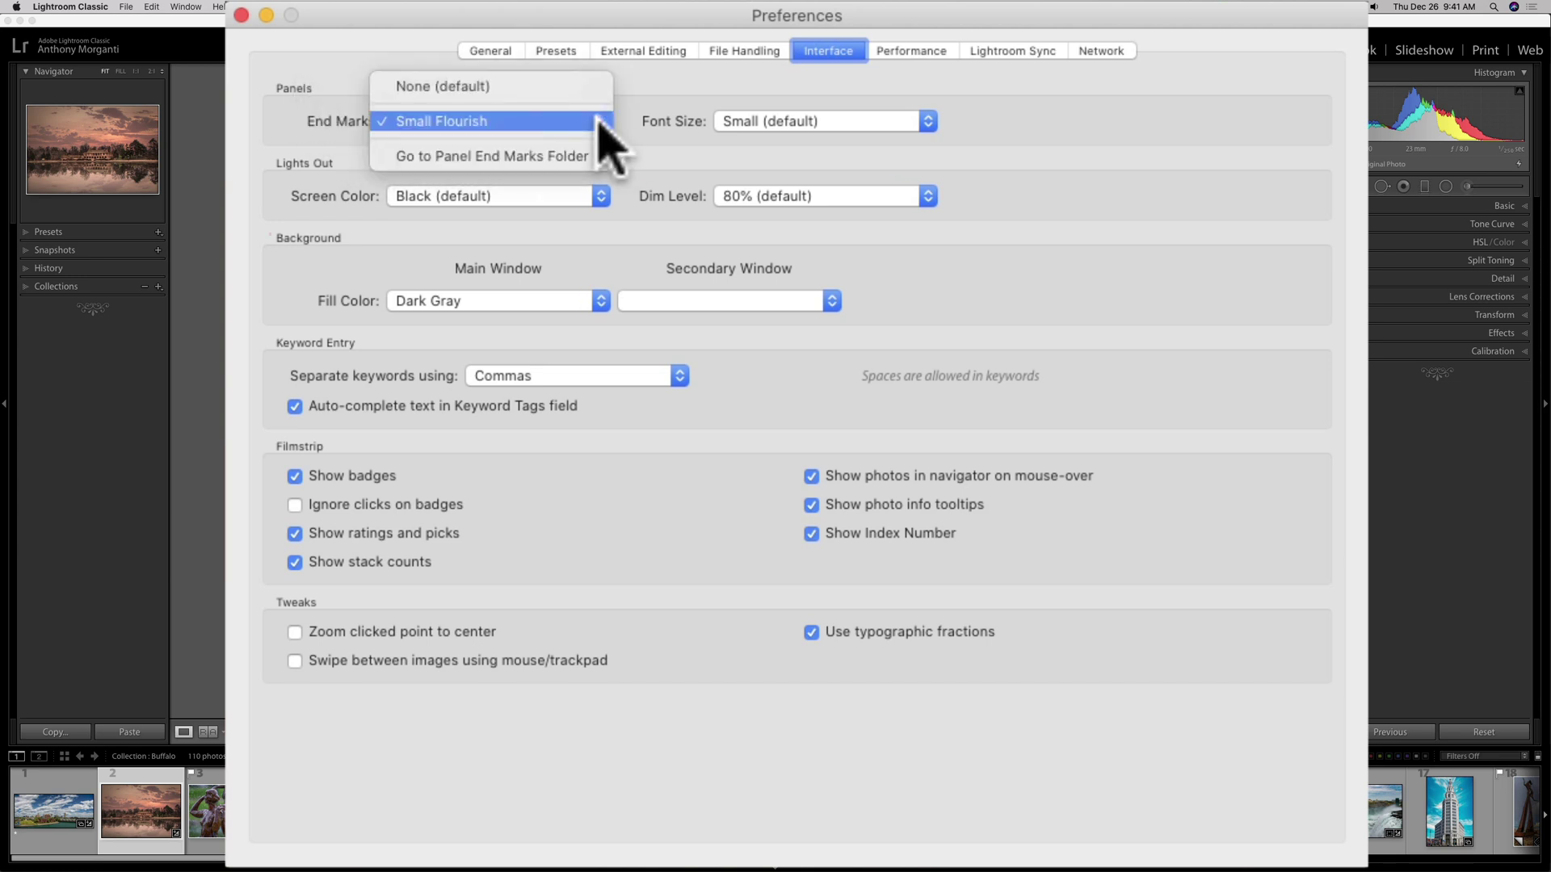
click(483, 85)
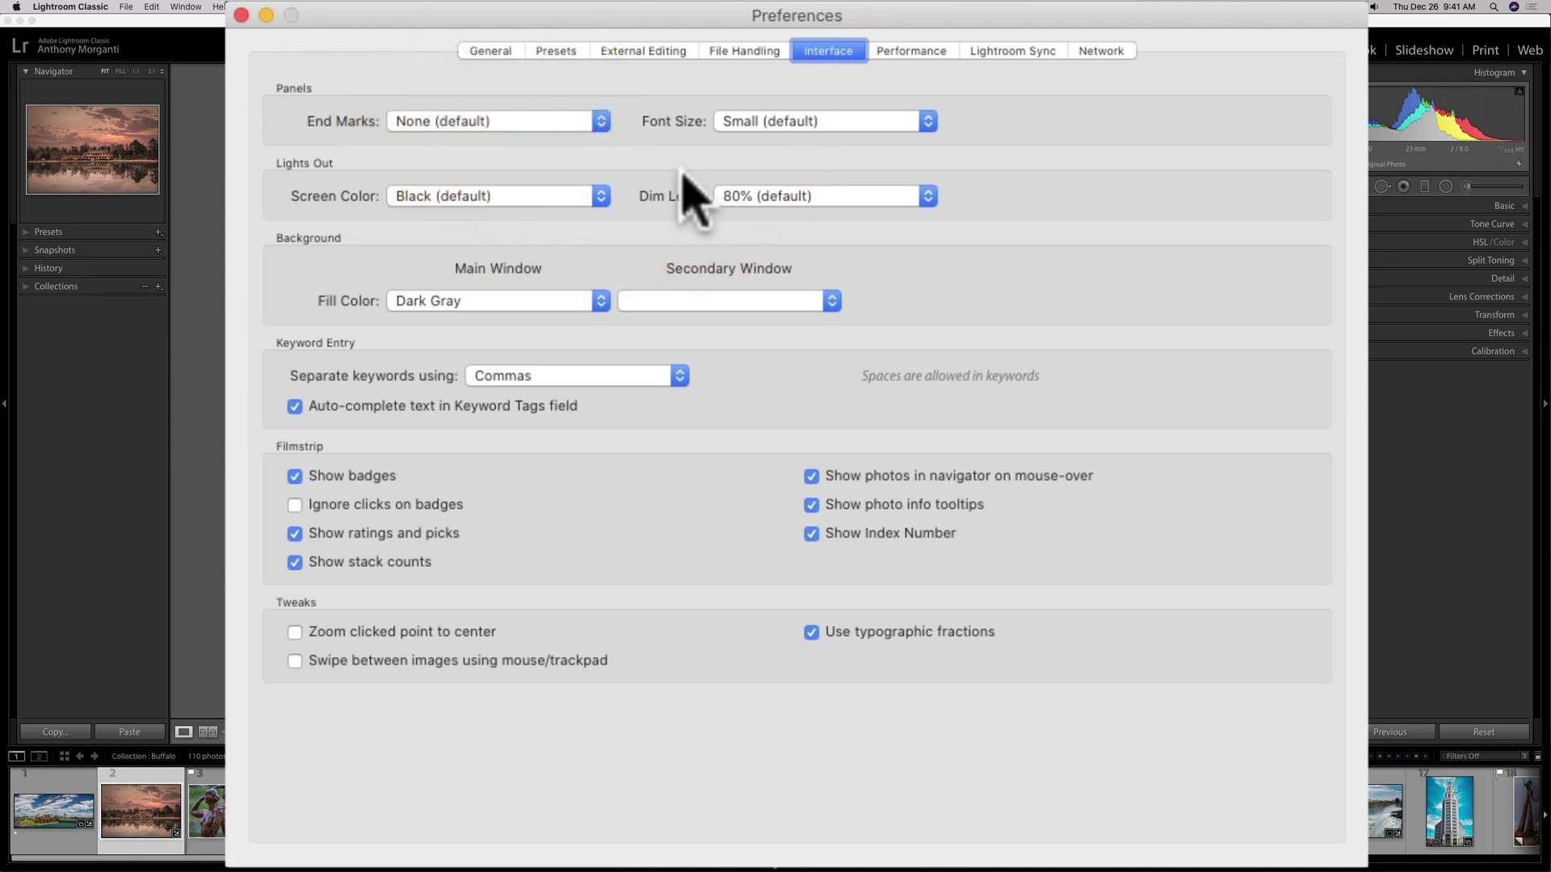
- Open the Panel End Marks folder in Finder from the end marks preference
click(604, 119)
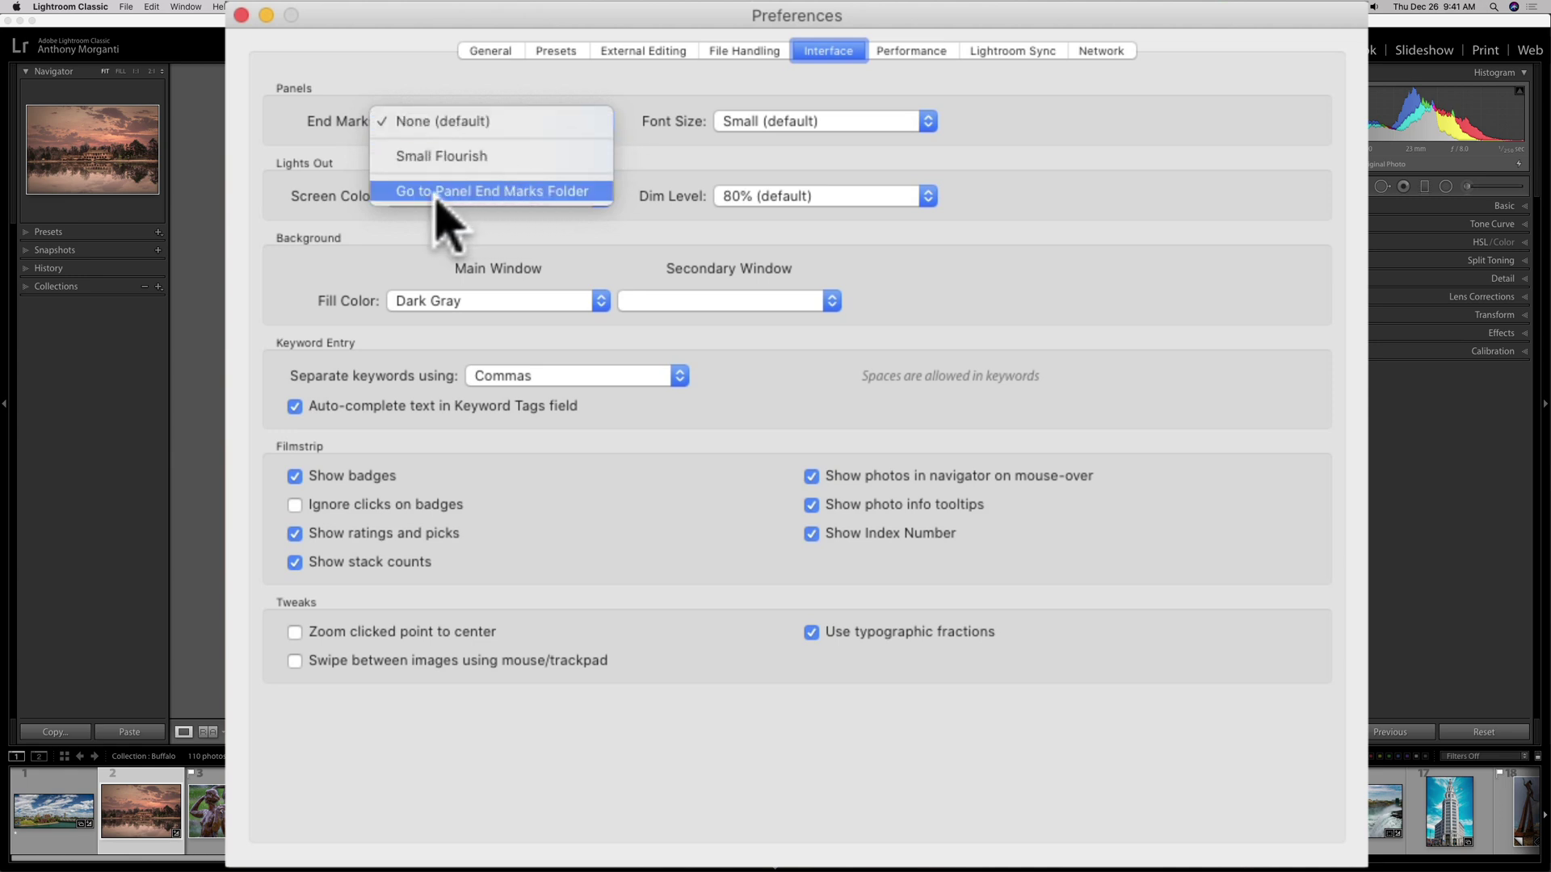
click(537, 192)
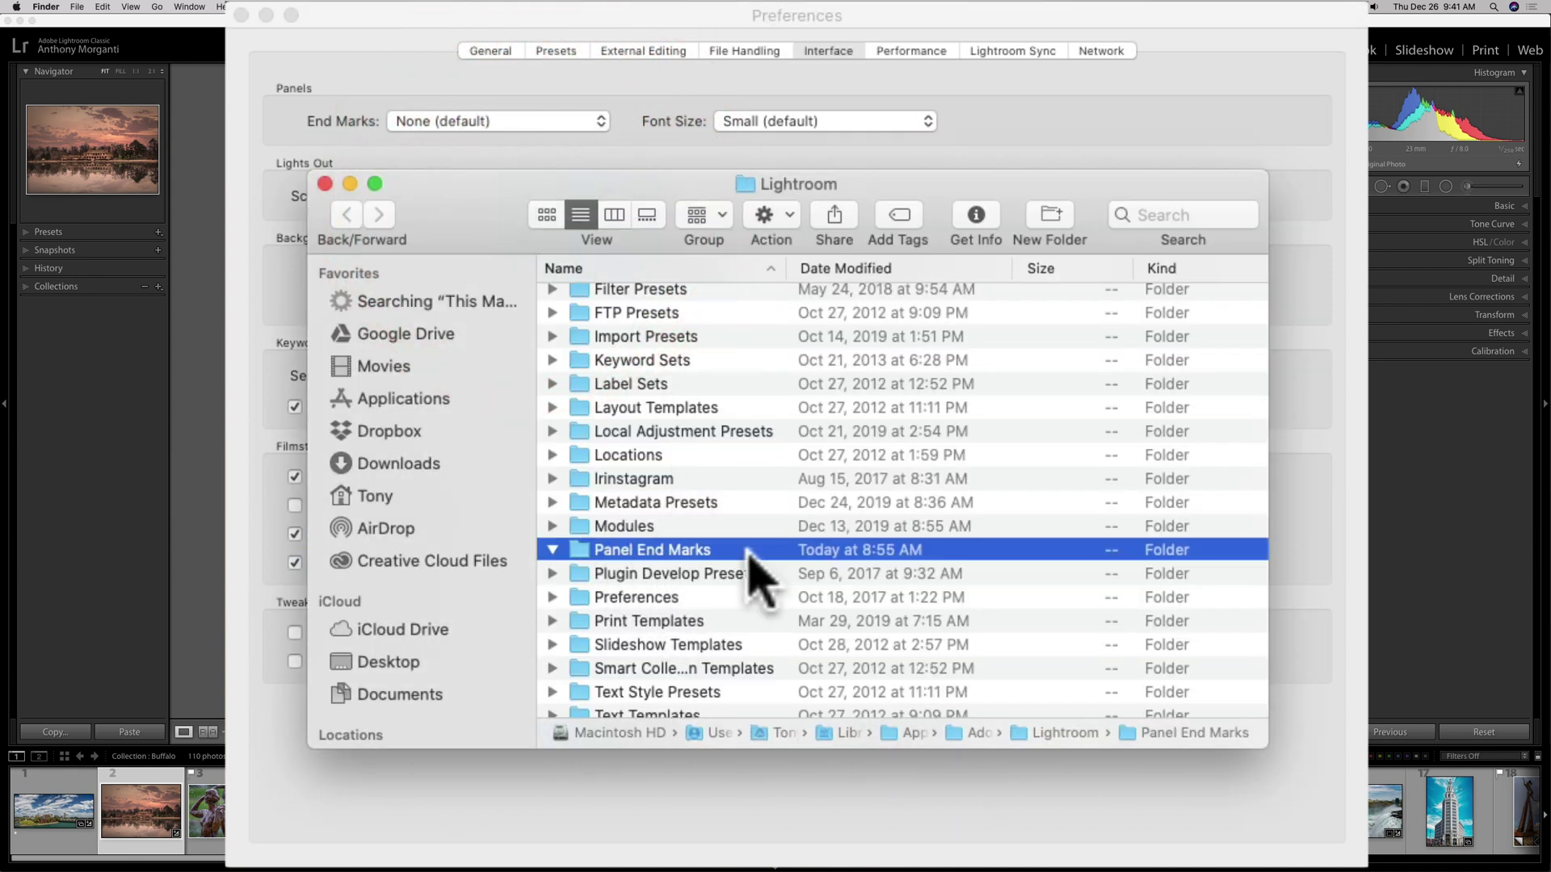
double_click(583, 557)
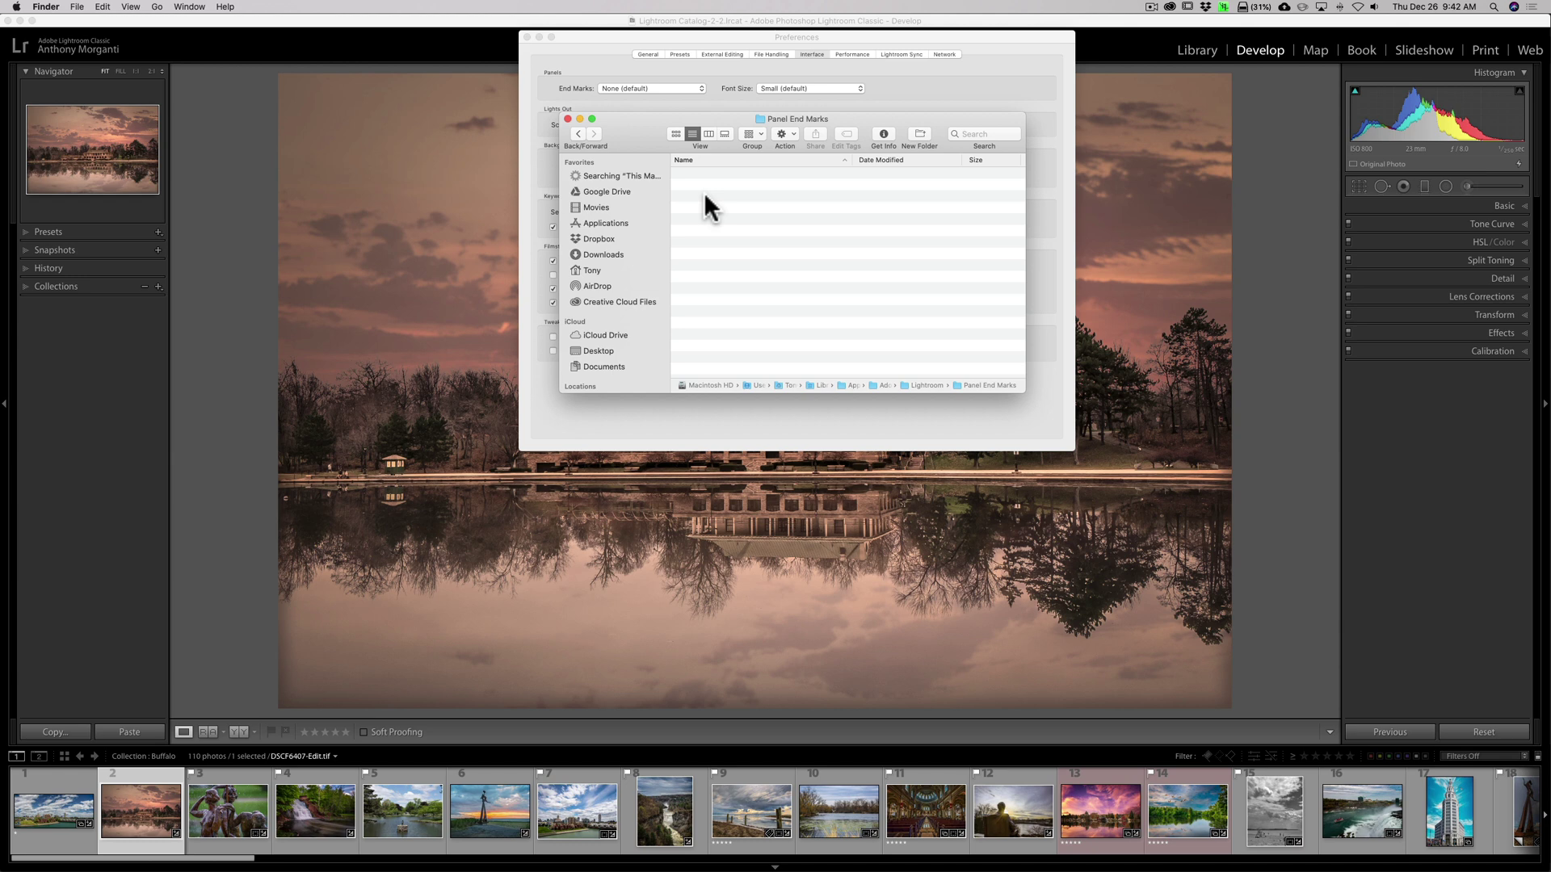
- Close the preferences and quit Lightroom Classic
click(554, 36)
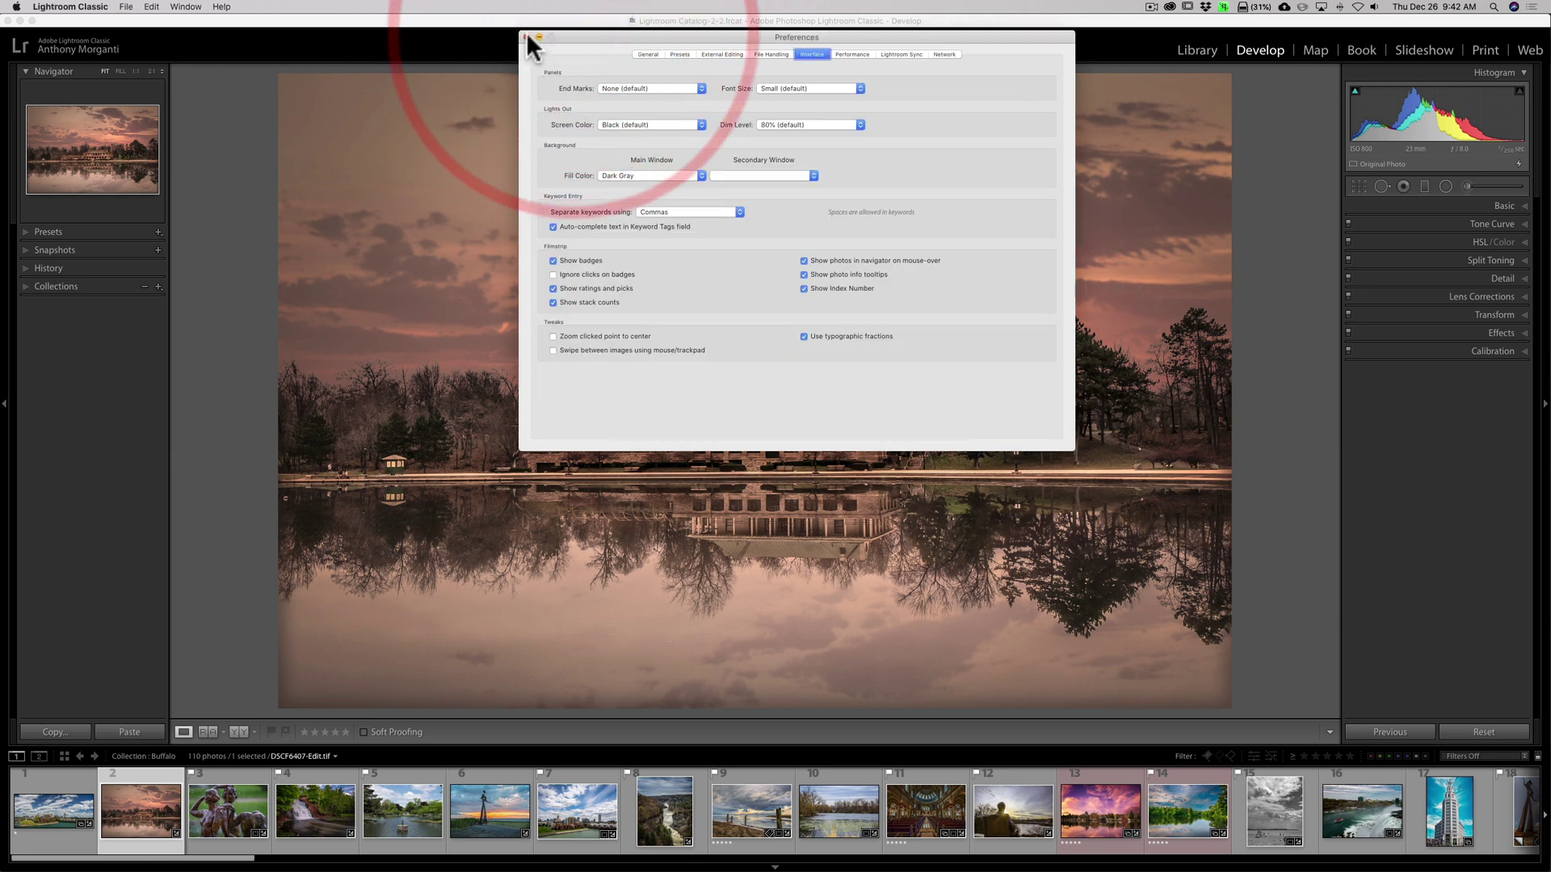
click(527, 37)
click(70, 8)
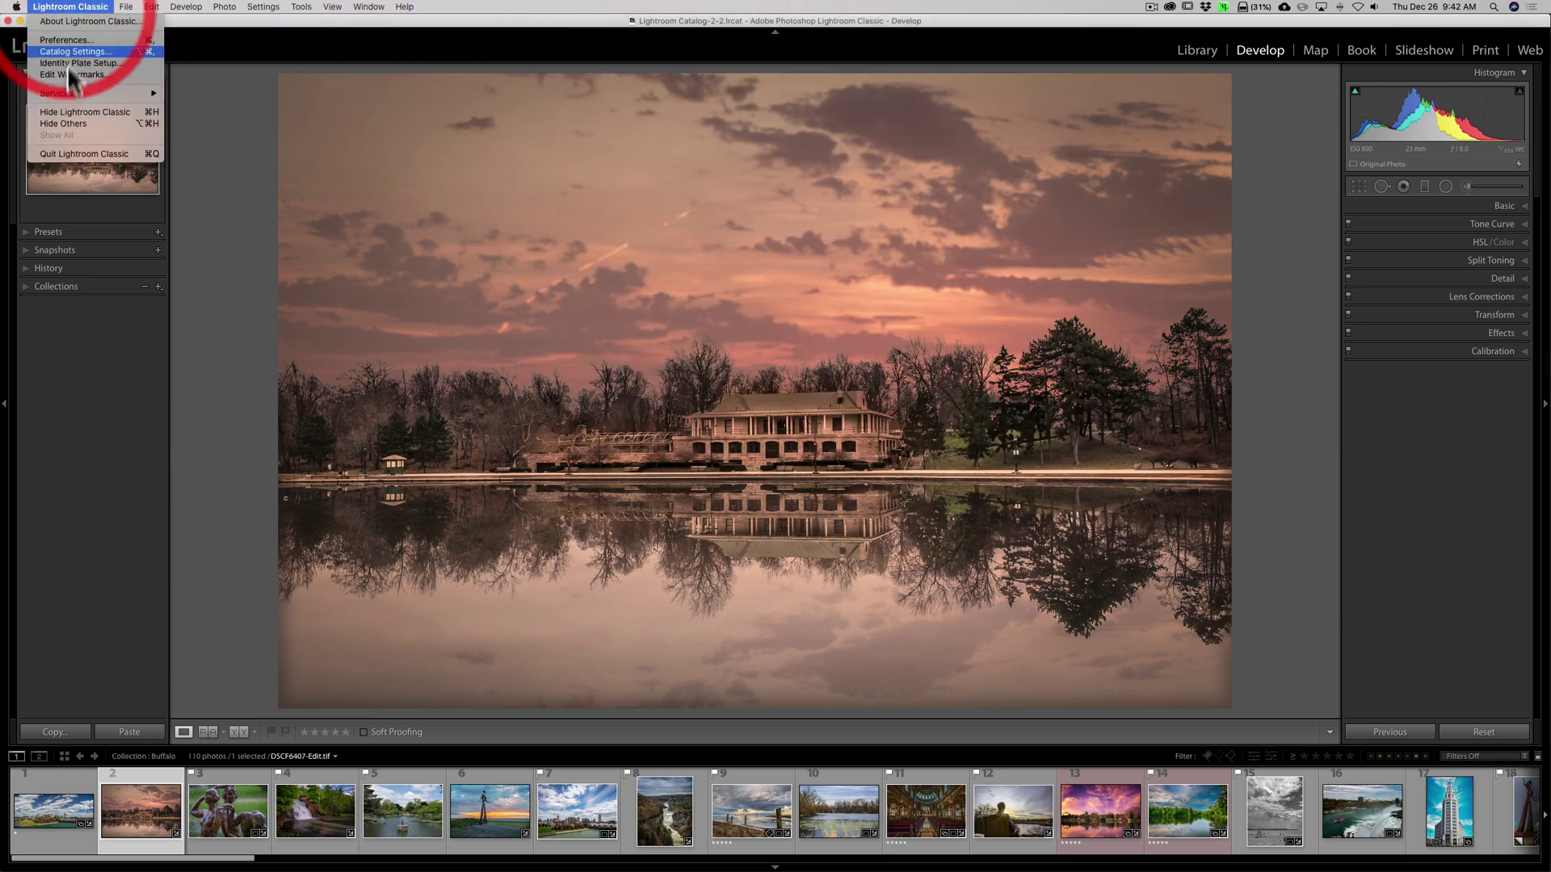
click(74, 151)
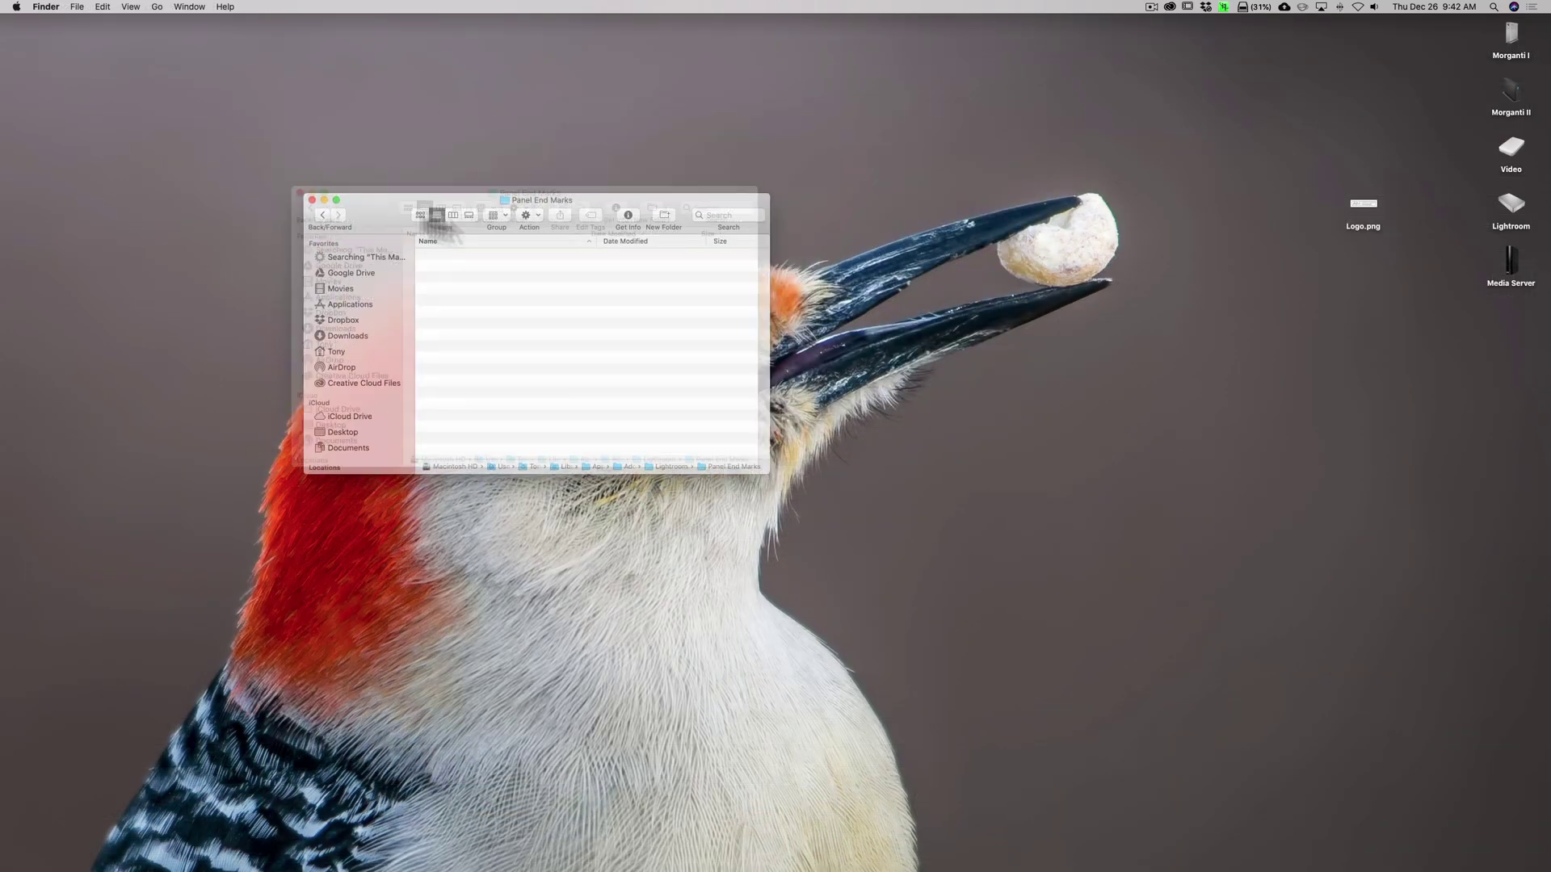
- Move Logo.png from the Desktop into the Panel End Marks folder and close the folder window
drag(424, 209, 661, 108)
click(1363, 205)
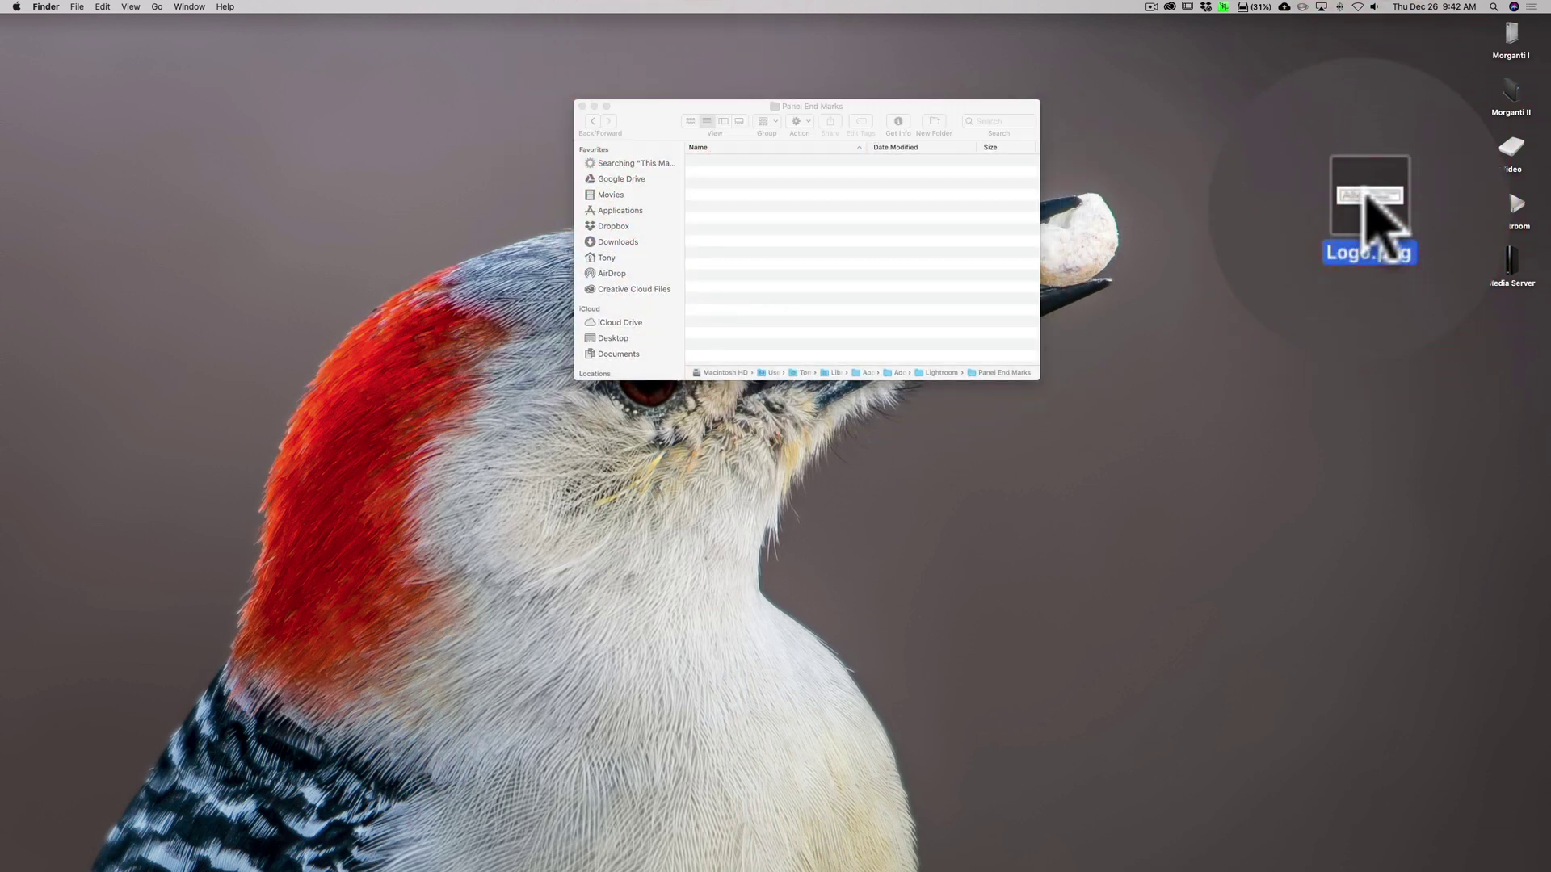
drag(1364, 205, 797, 200)
click(857, 278)
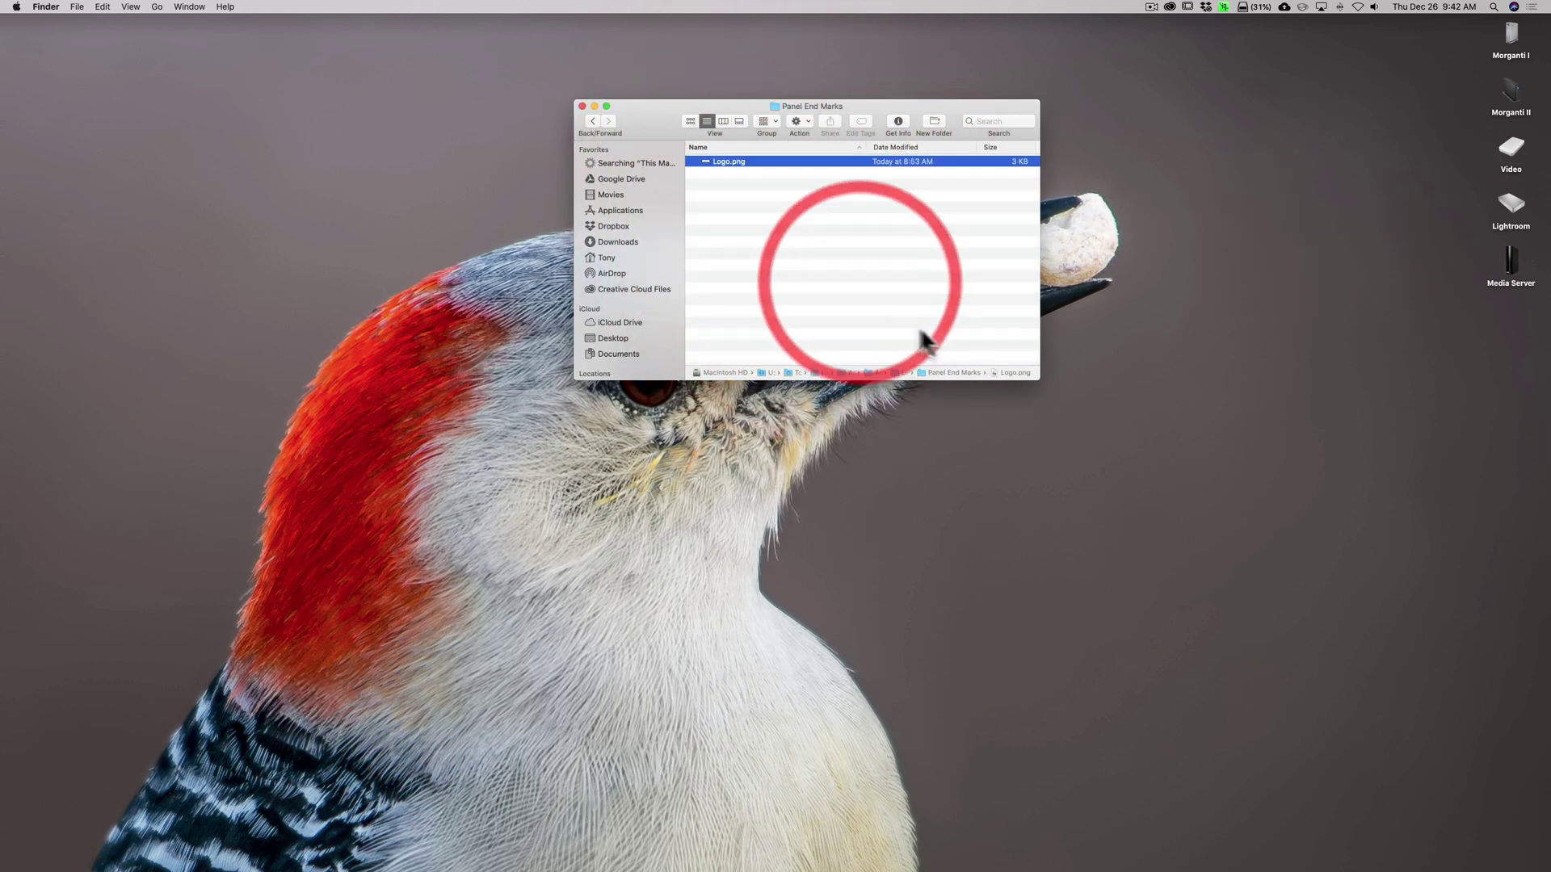
click(582, 106)
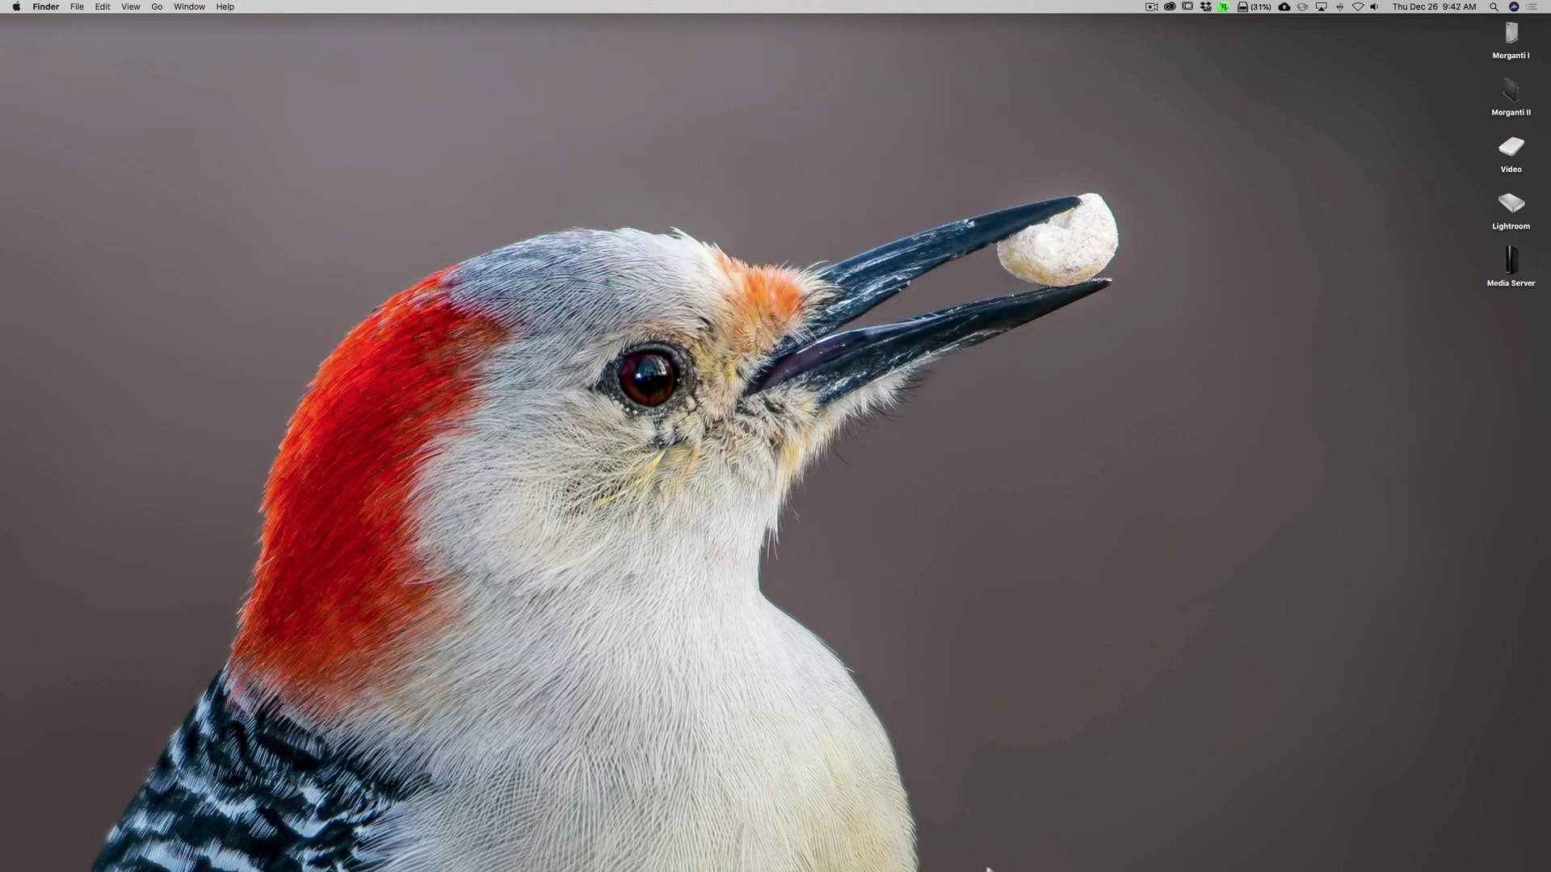
- Relaunch Lightroom Classic and set the panel end marks to Logo.png in the interface preferences
click(950, 863)
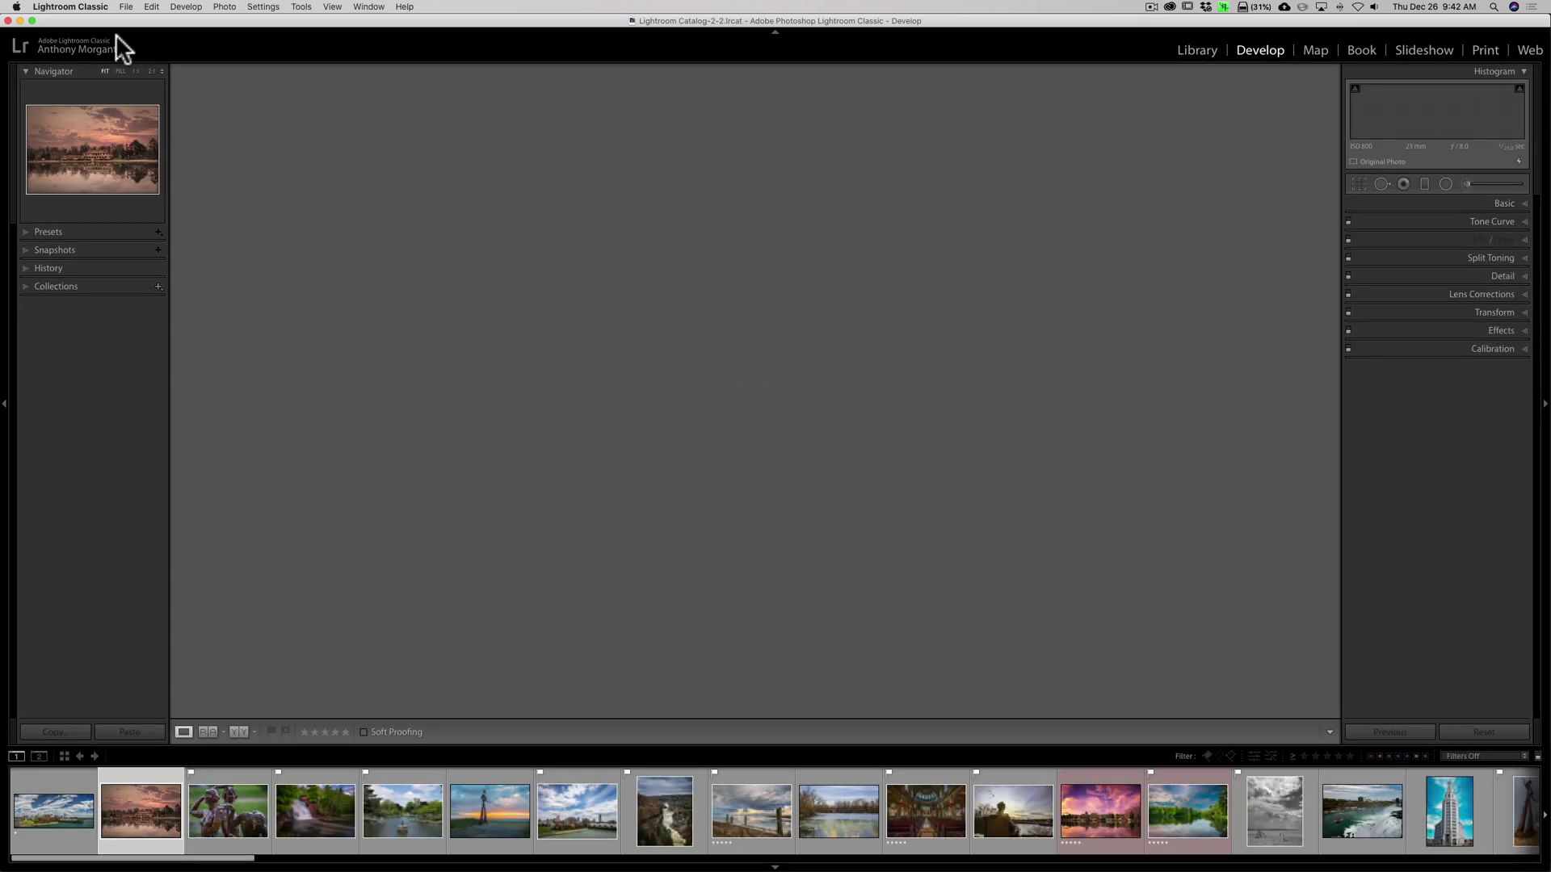
click(68, 7)
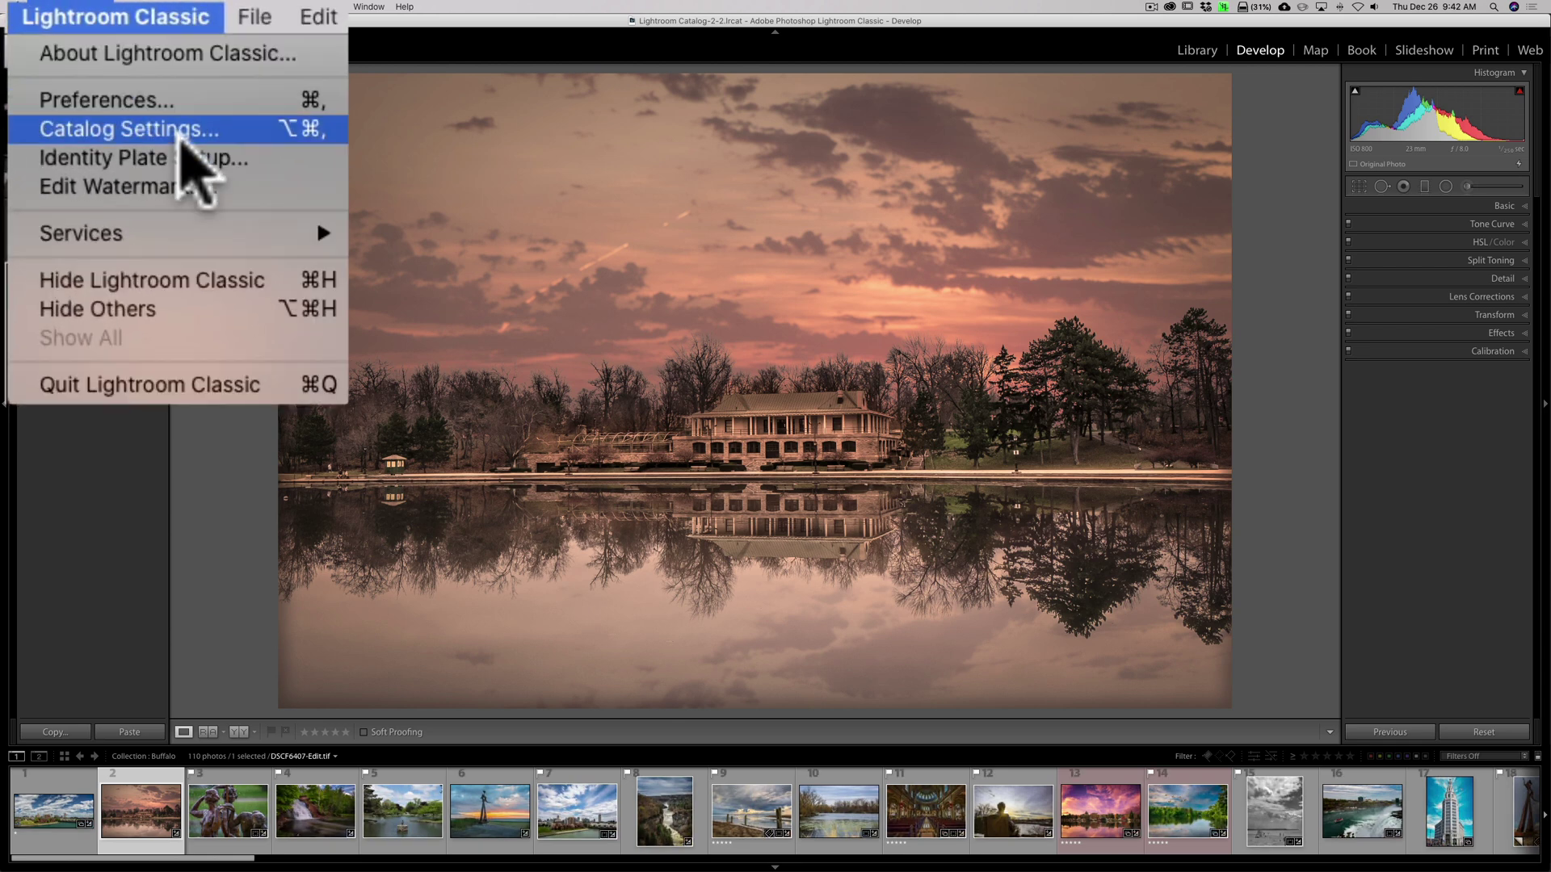
click(94, 40)
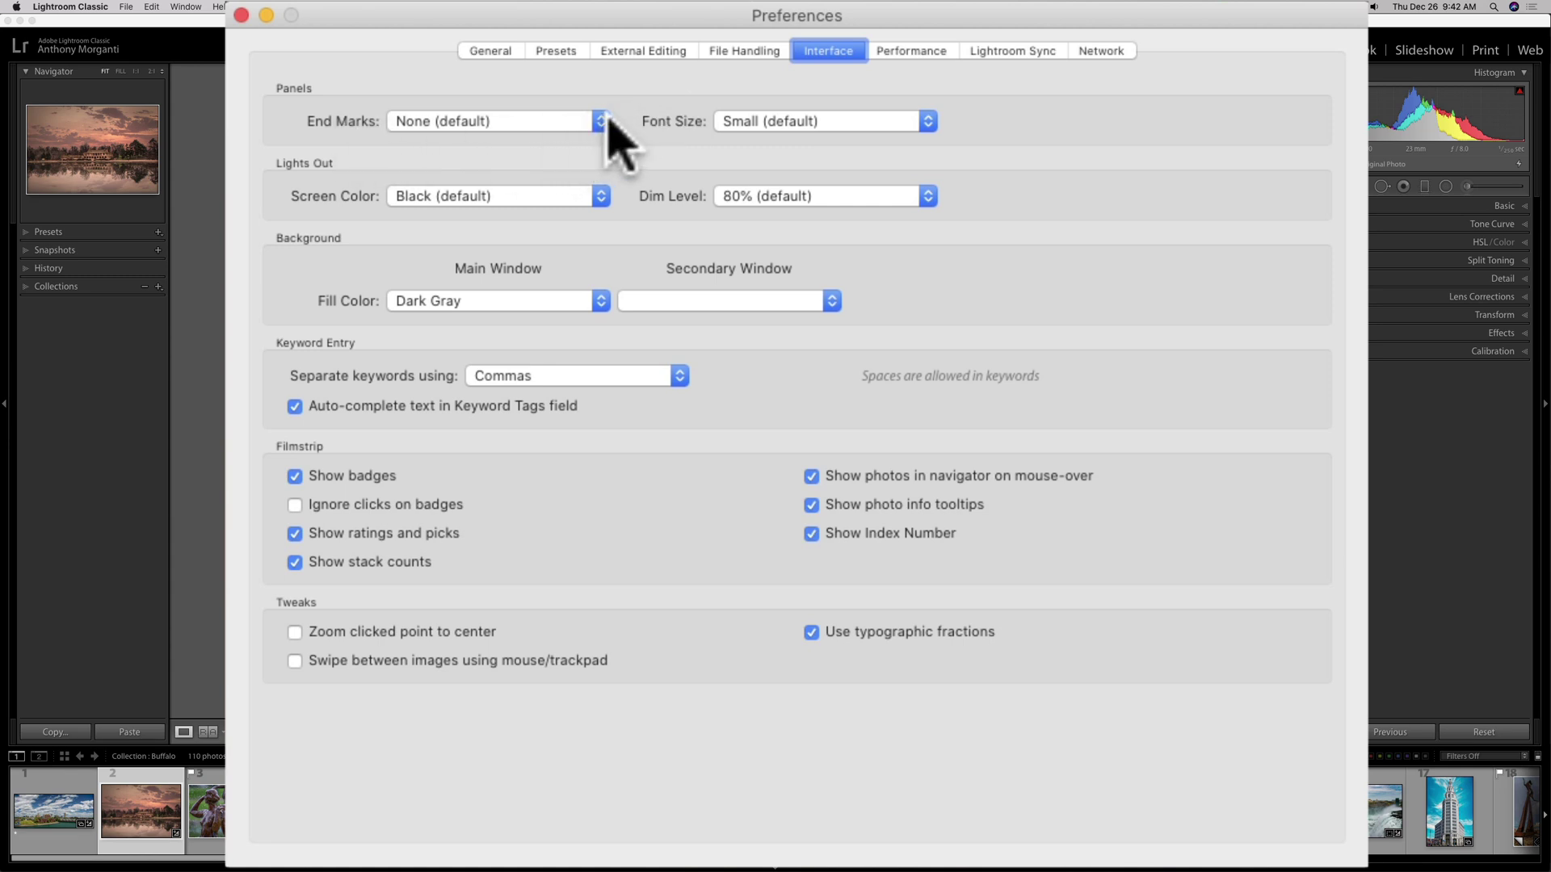
click(603, 121)
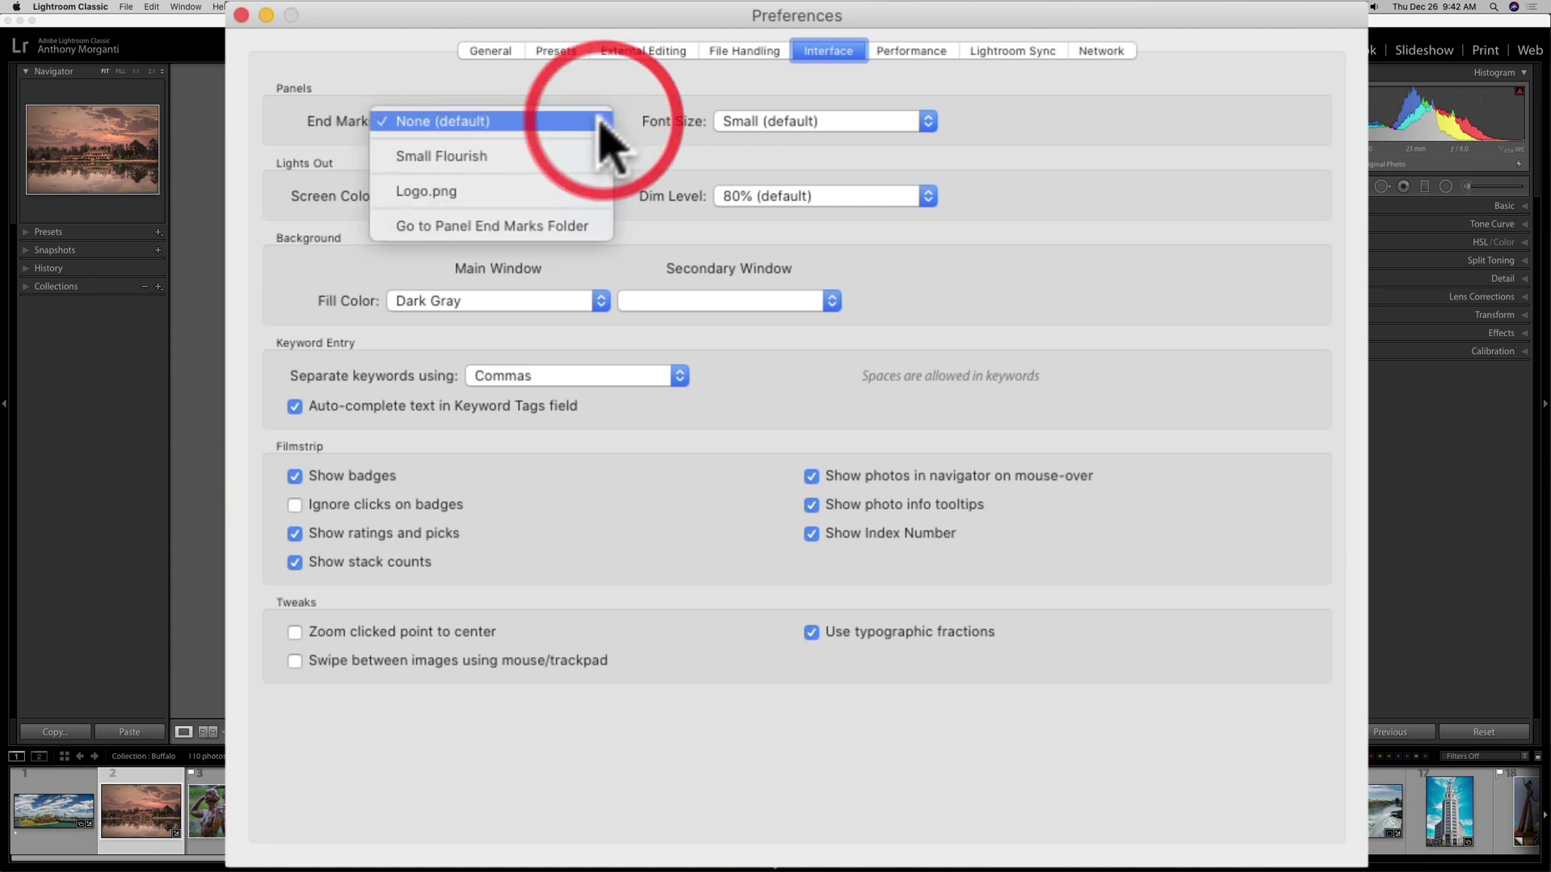
click(451, 192)
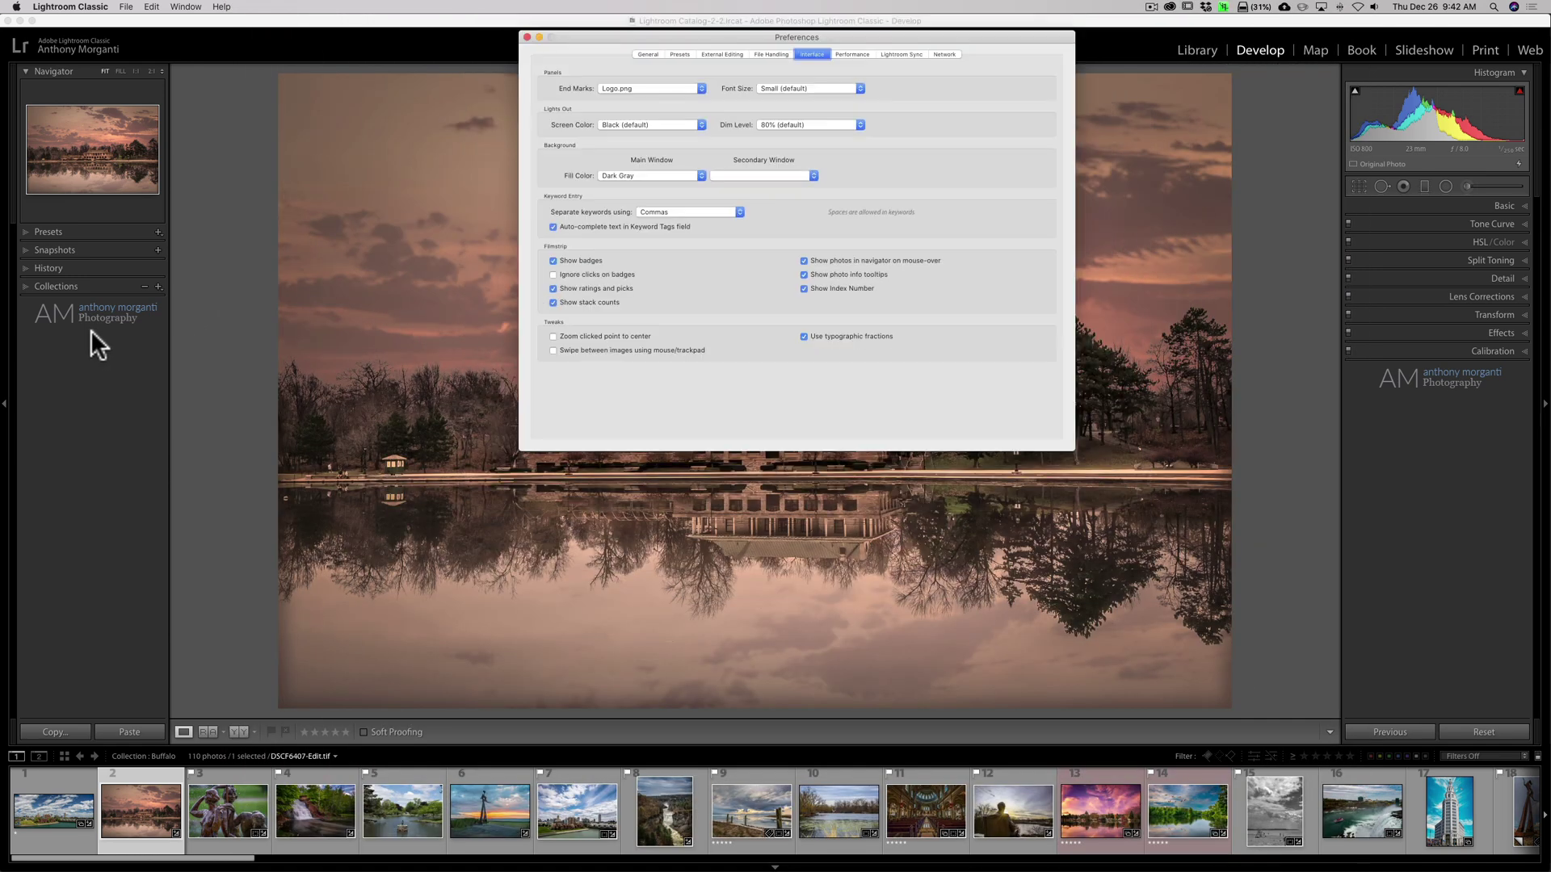
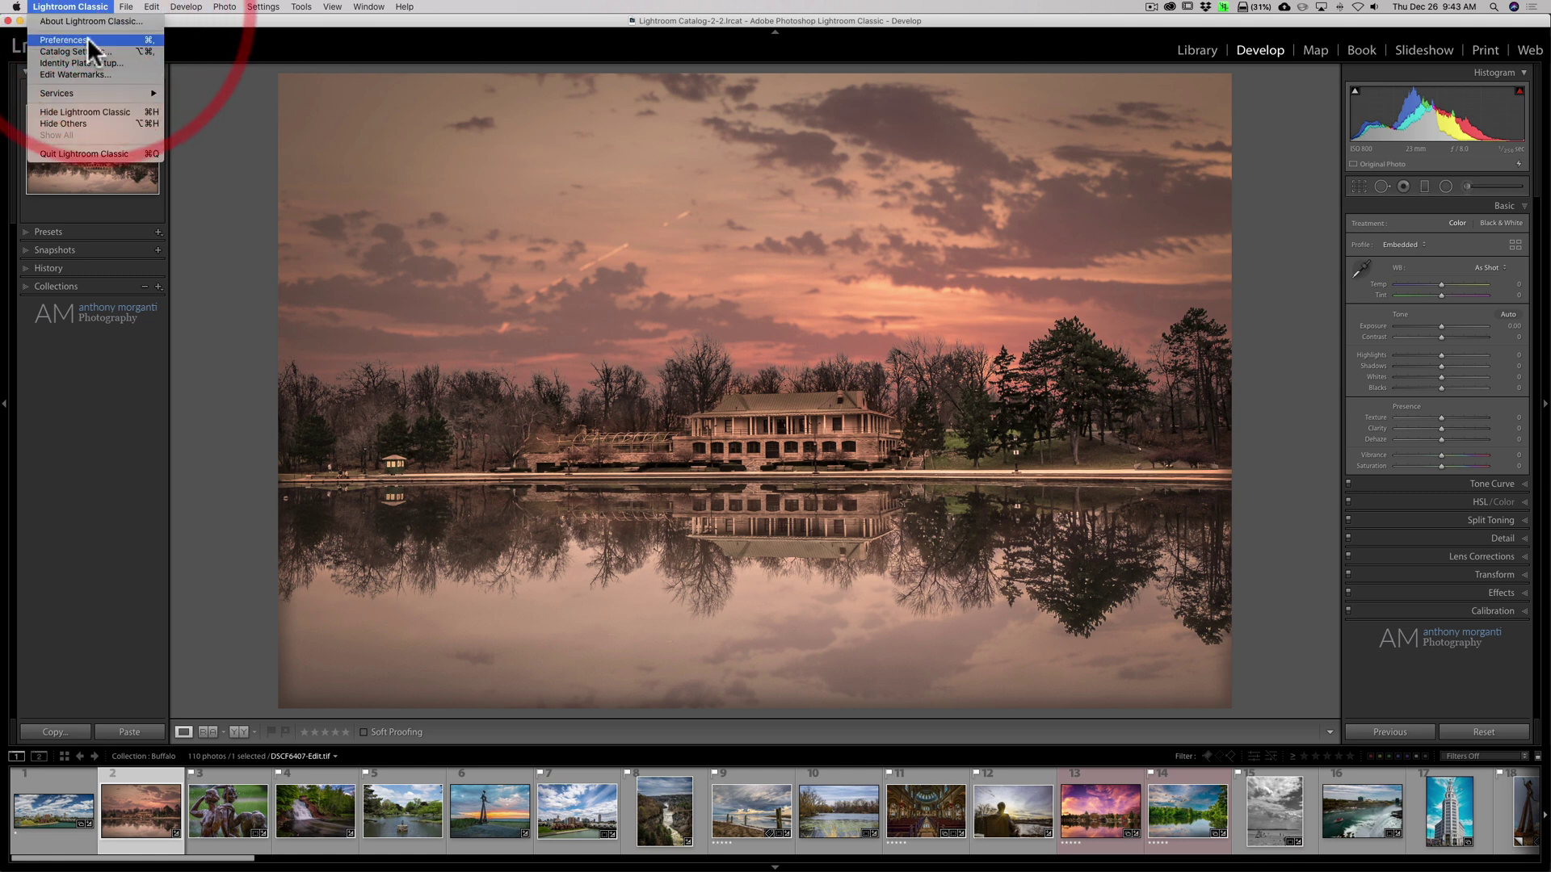
- Open the interface preferences and set the panel font size to Large
click(87, 40)
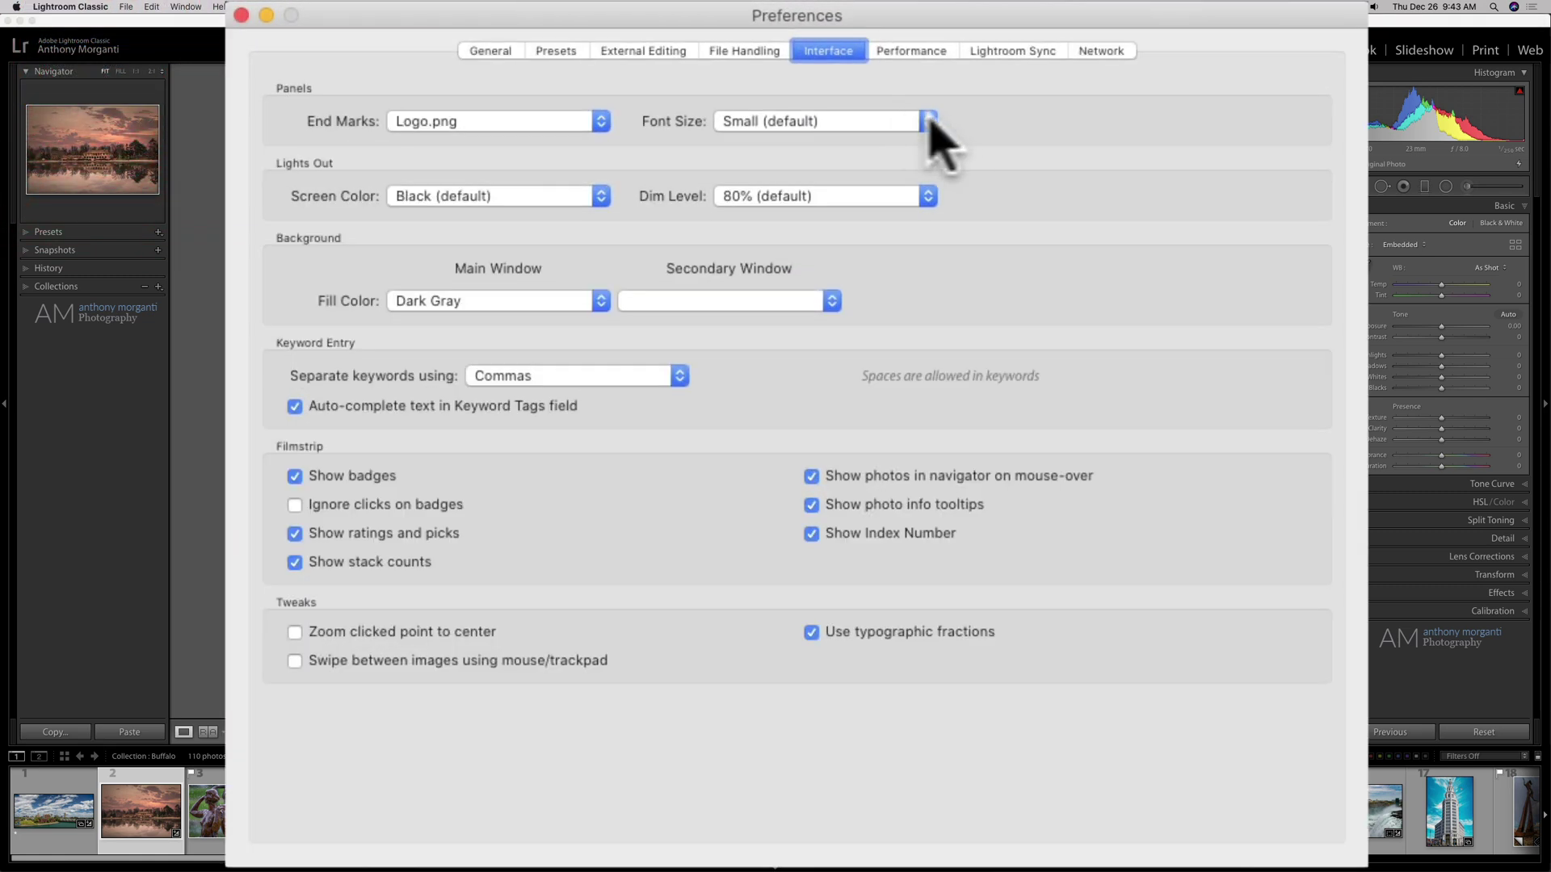
click(858, 88)
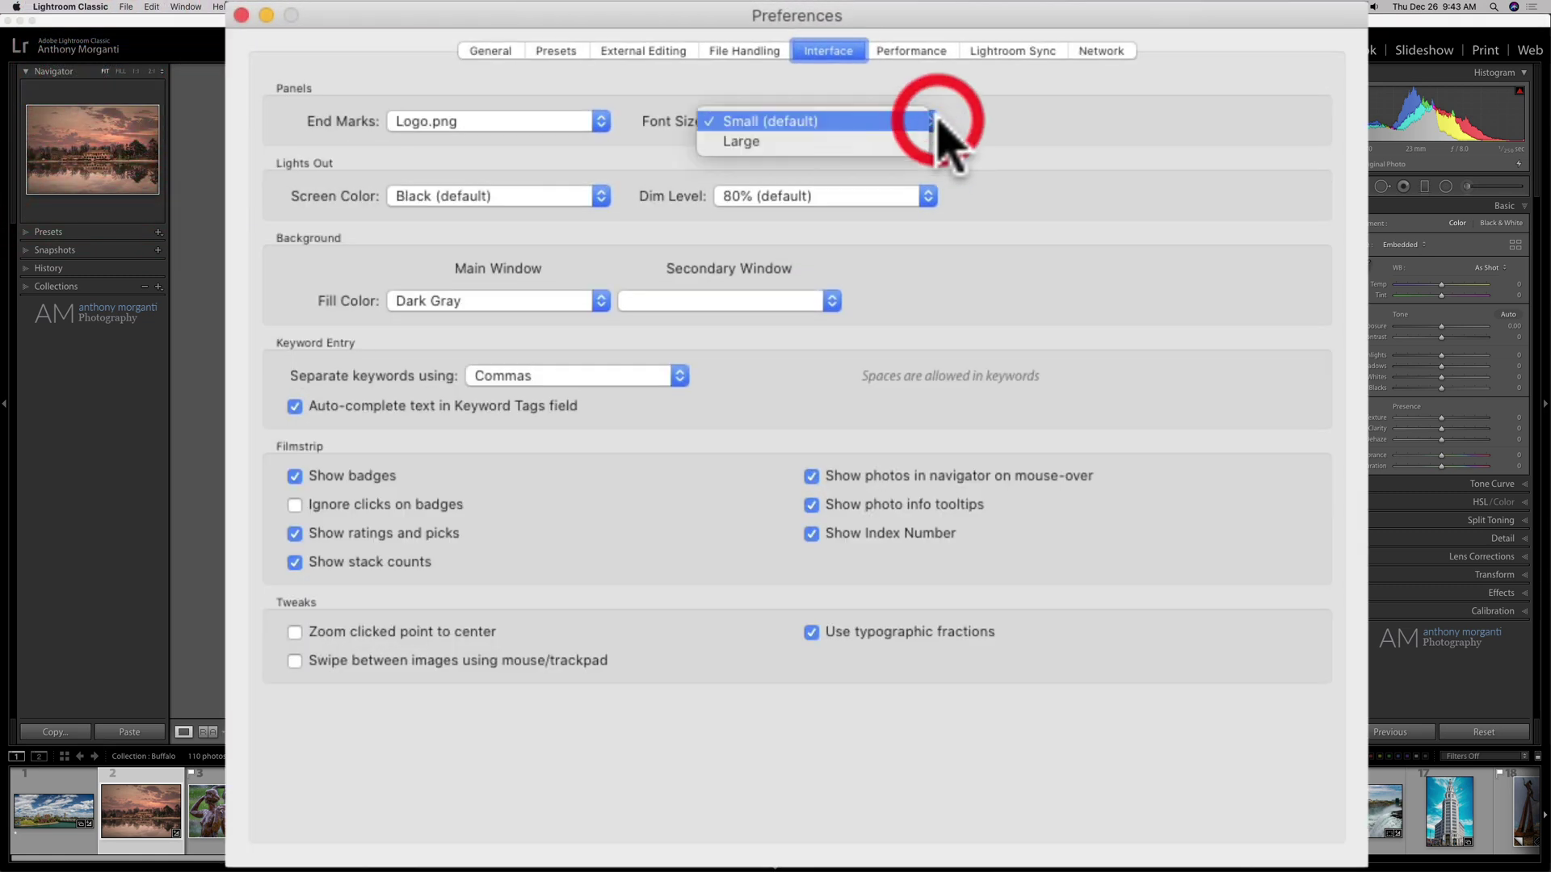
click(806, 139)
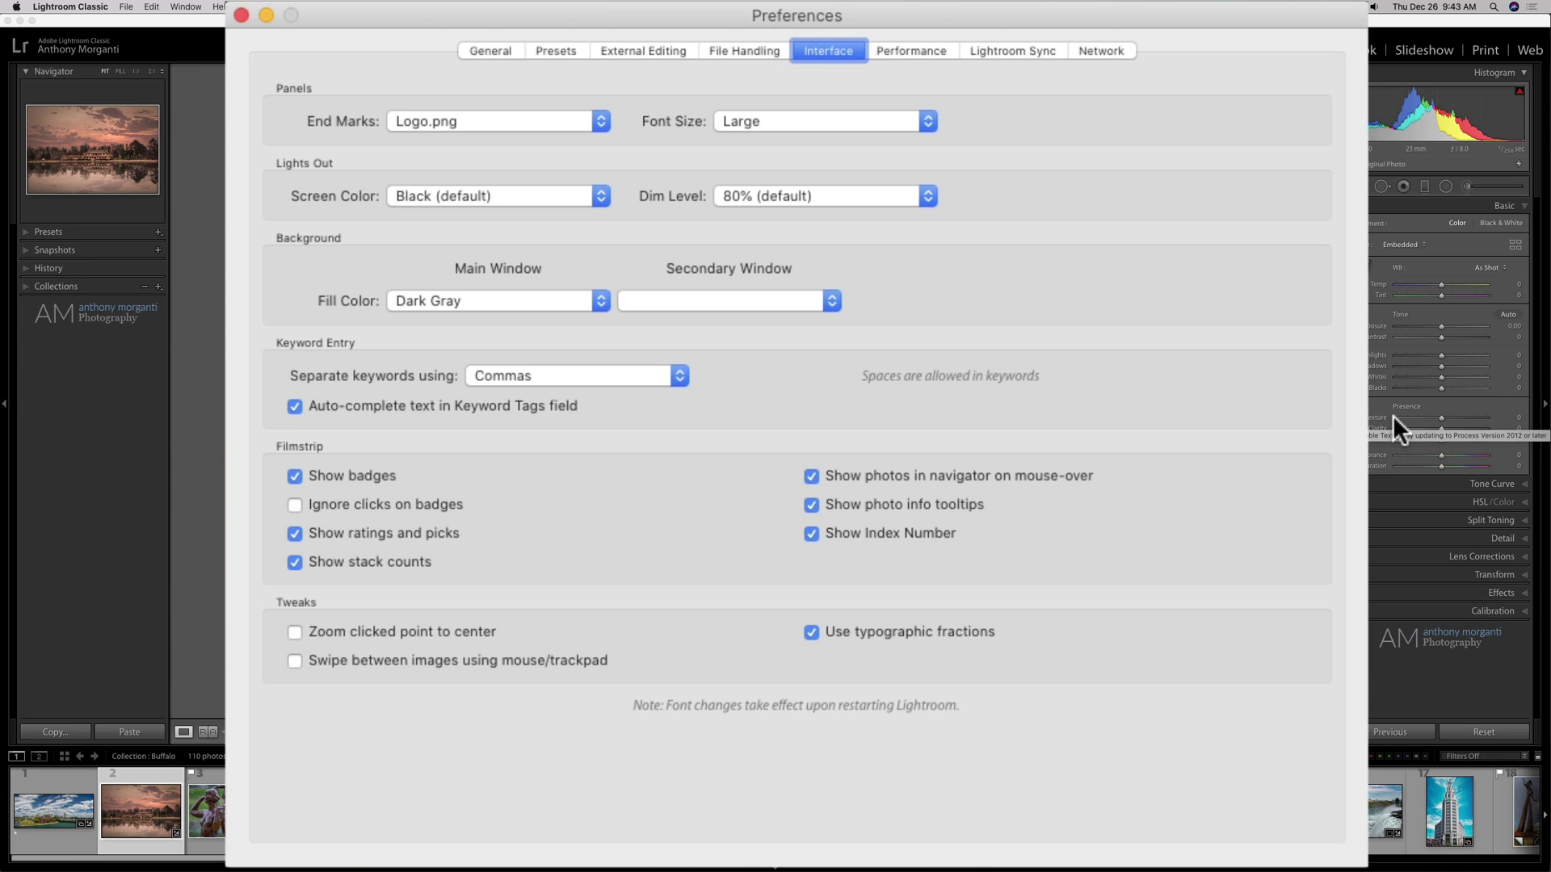
click(741, 121)
click(746, 100)
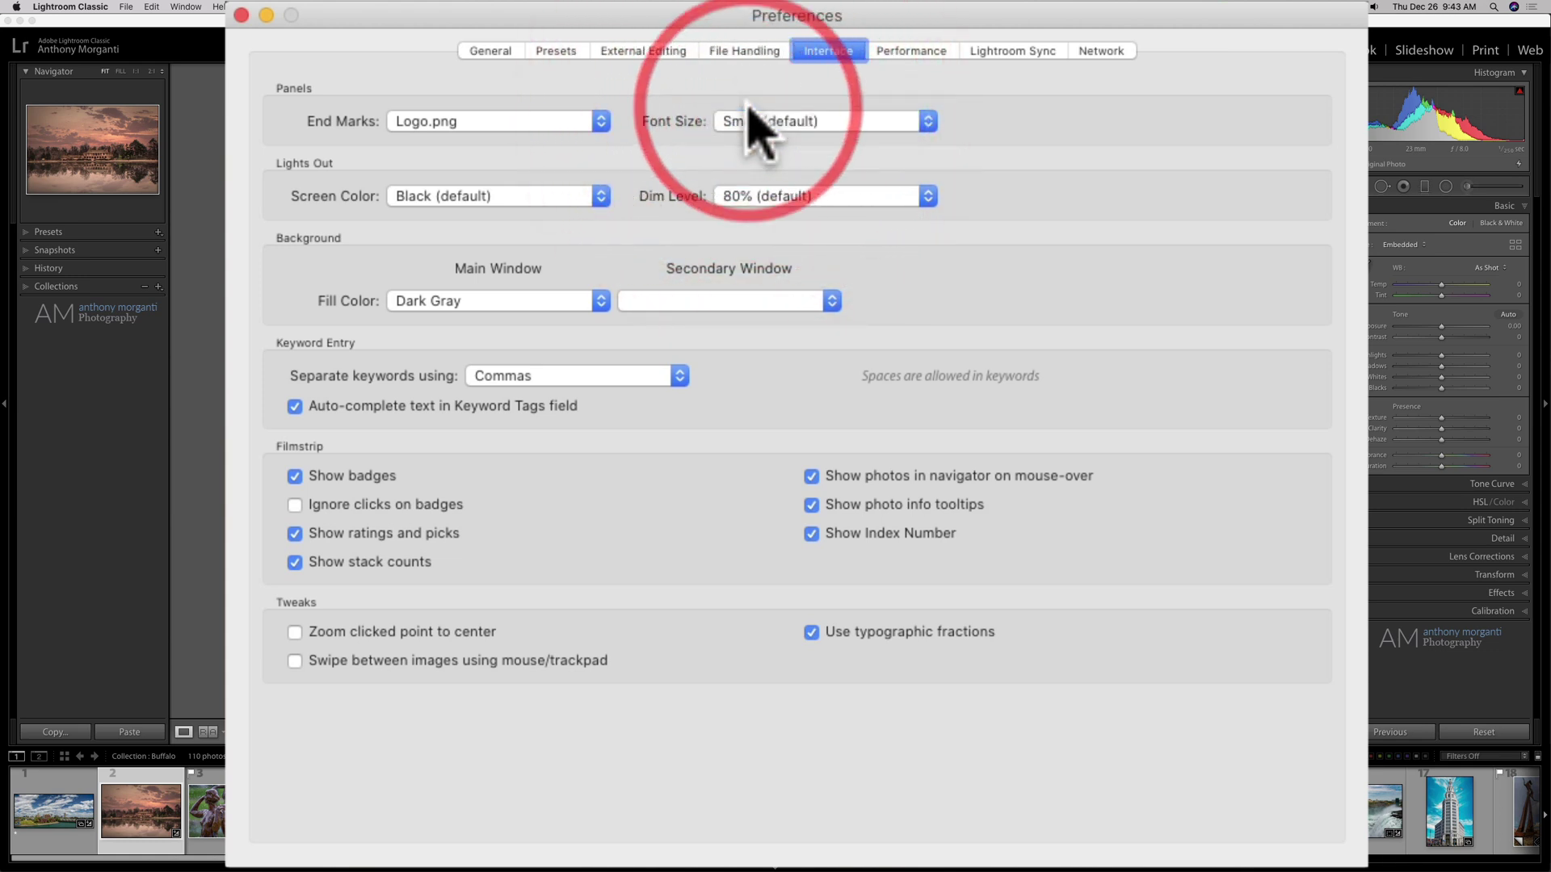
click(749, 120)
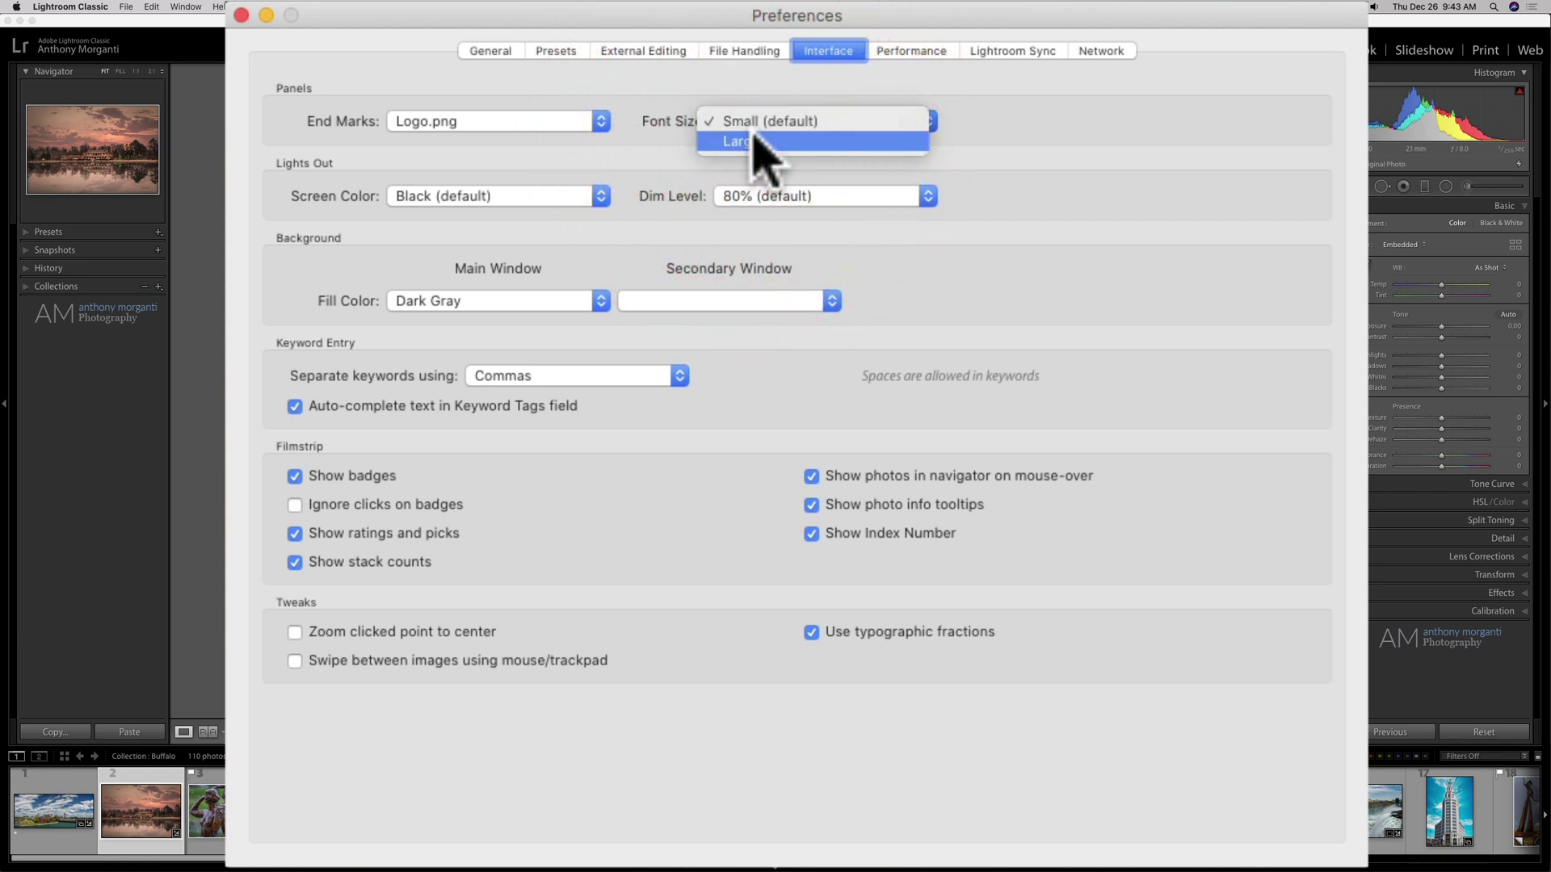
click(753, 137)
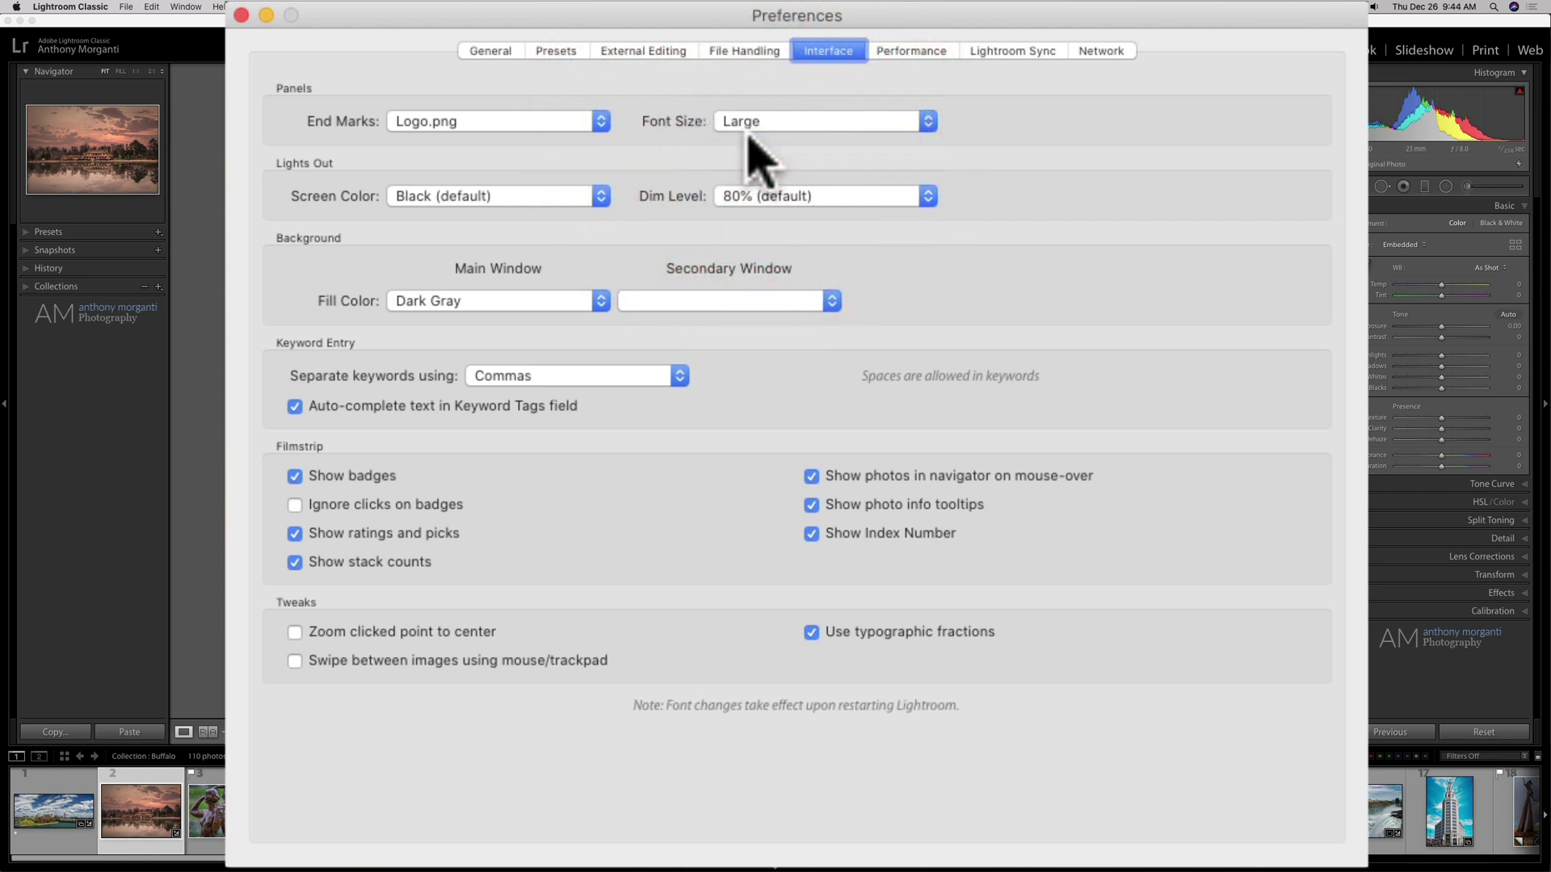
- Close the preferences and restart Lightroom Classic to apply the font size change
click(240, 15)
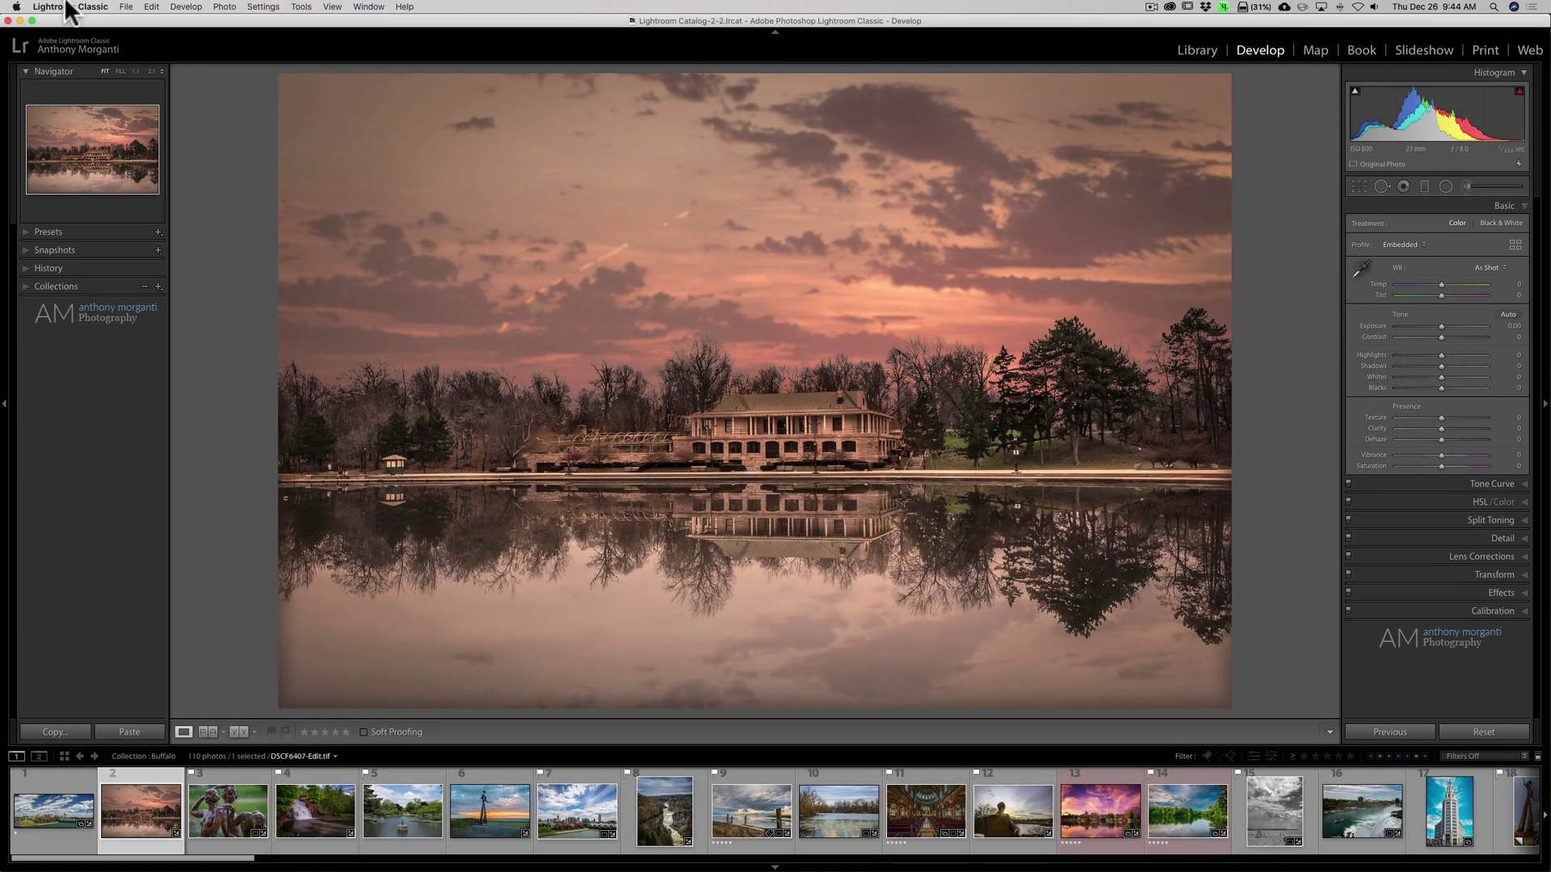
click(63, 7)
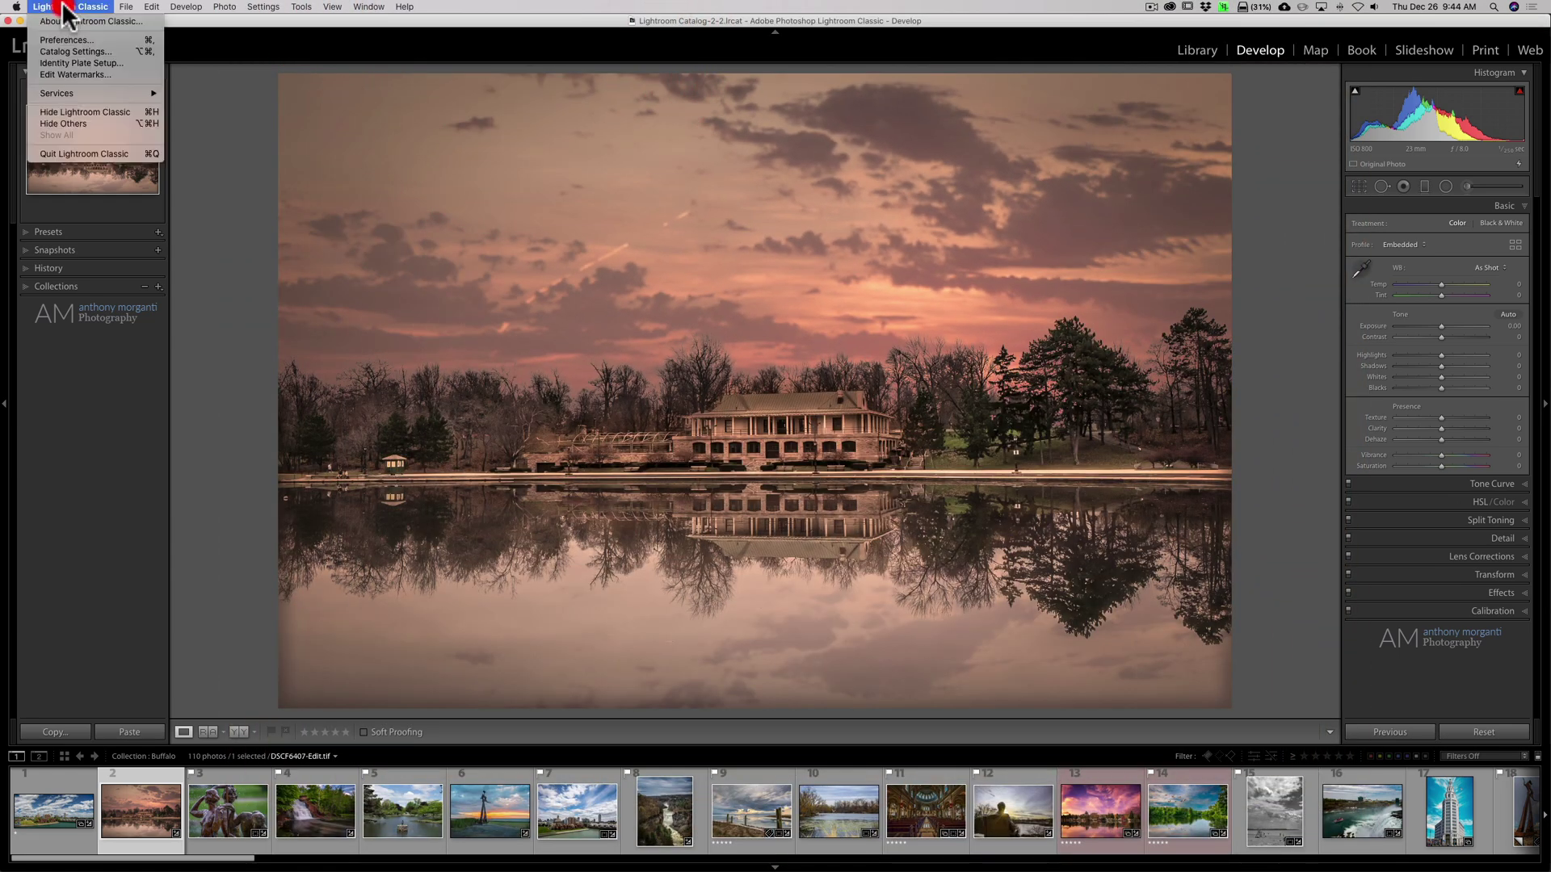
click(76, 153)
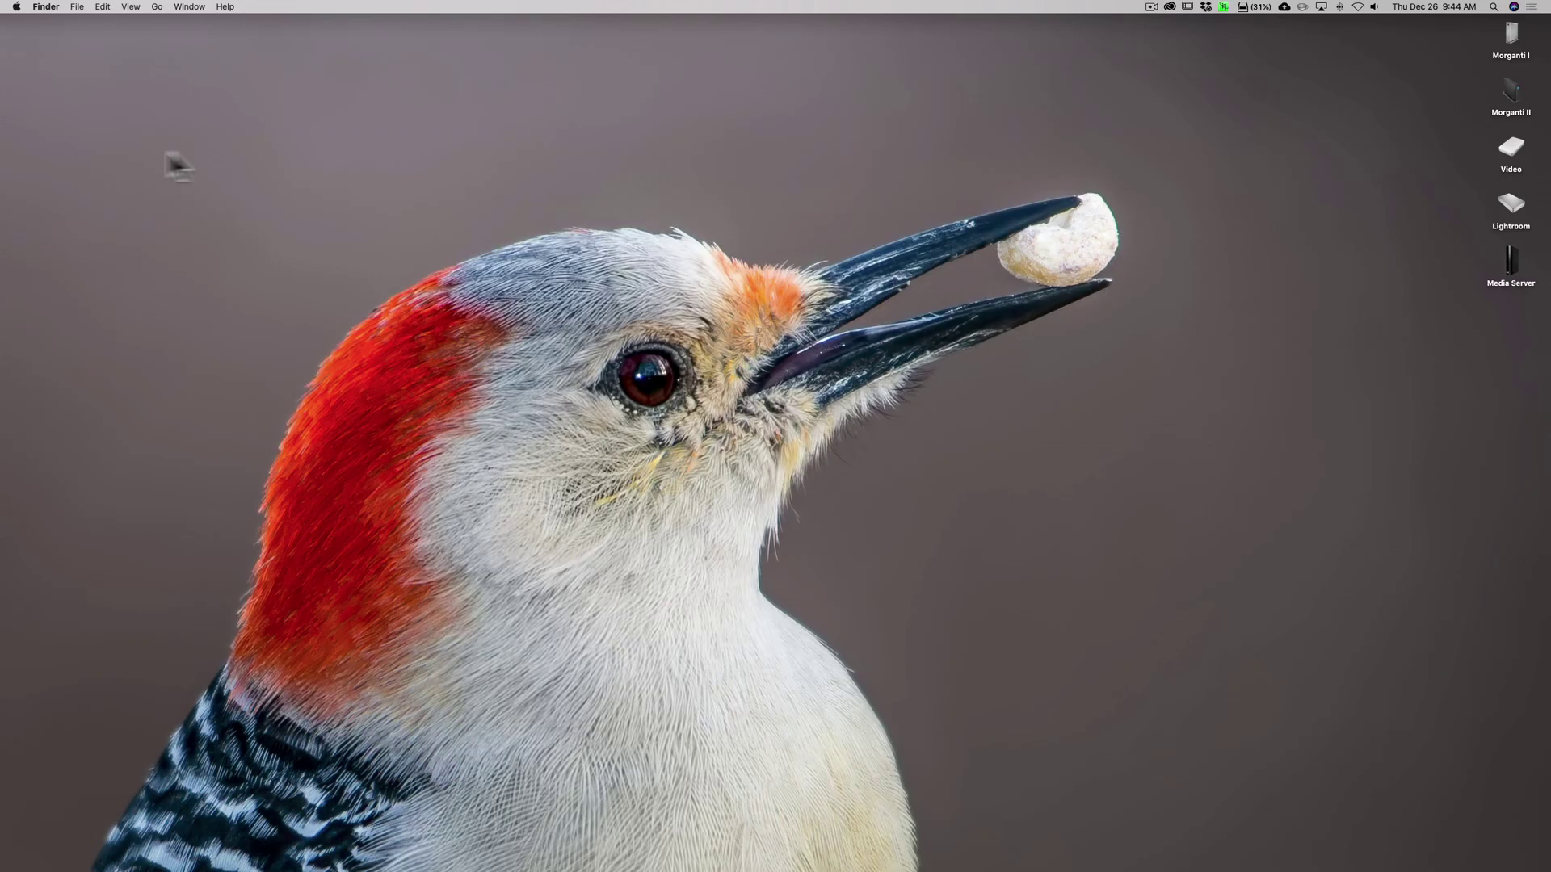
mouse_move(1252, 863)
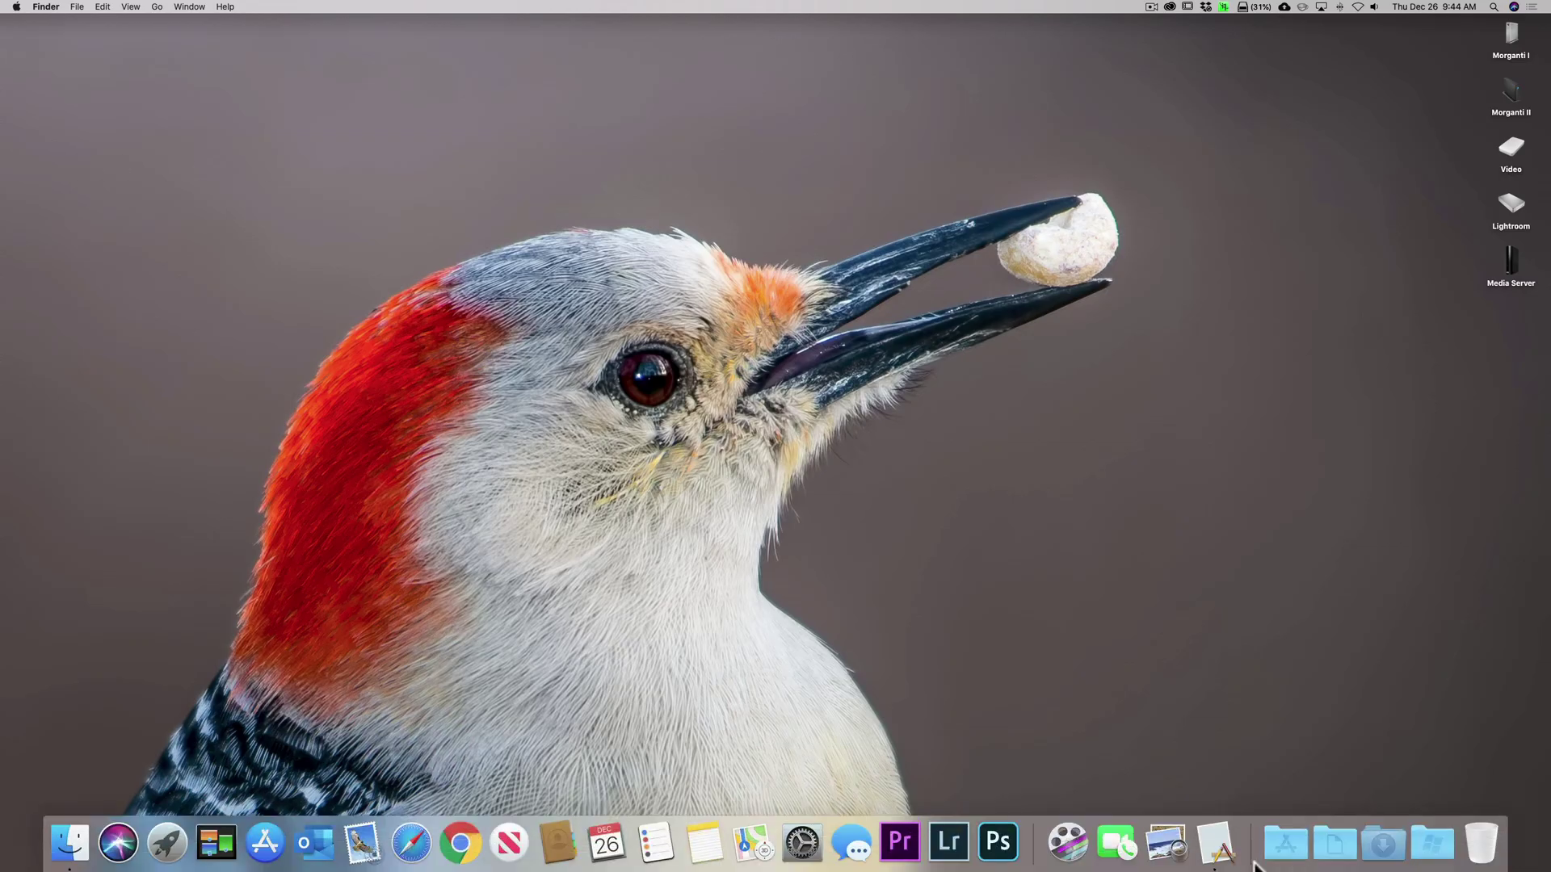
click(953, 843)
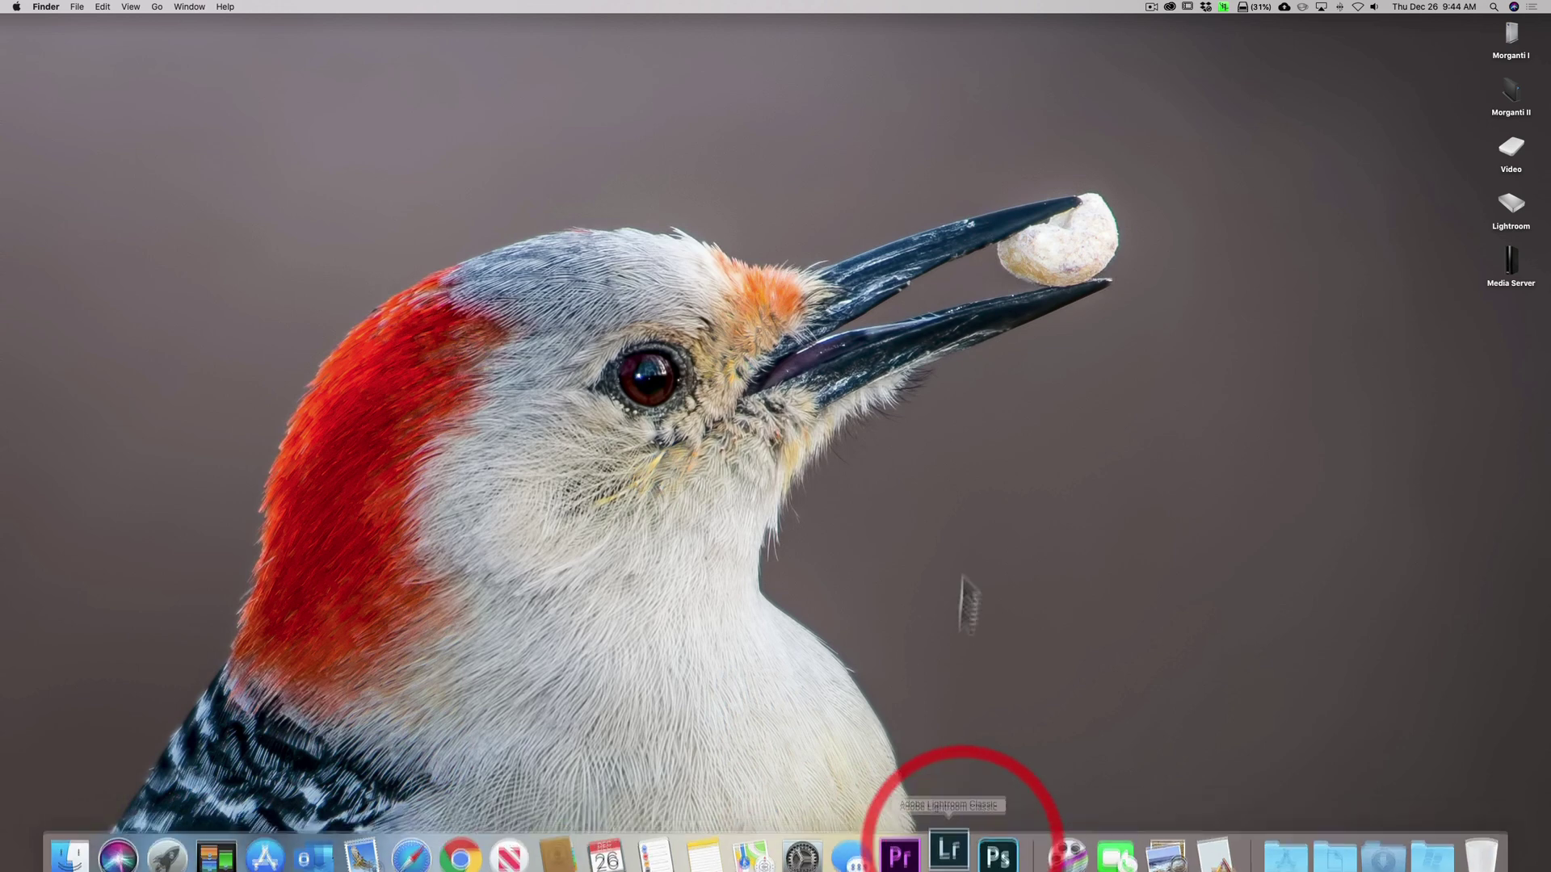